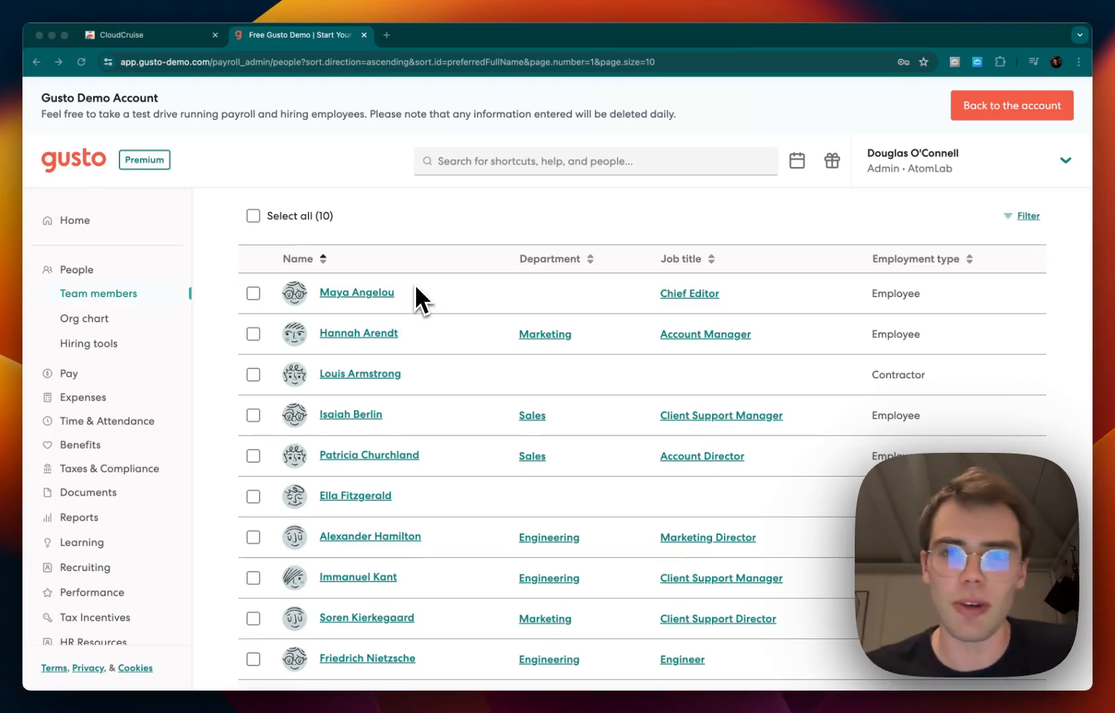
Open the CloudCruise side panel beside the Gusto team members page and start a new workflow
{"action": "scroll", "coordinate": [416, 287], "scroll_direction": "up", "scroll_amount": 1}
{"action": "scroll", "coordinate": [415, 300], "scroll_direction": "up", "scroll_amount": 1}
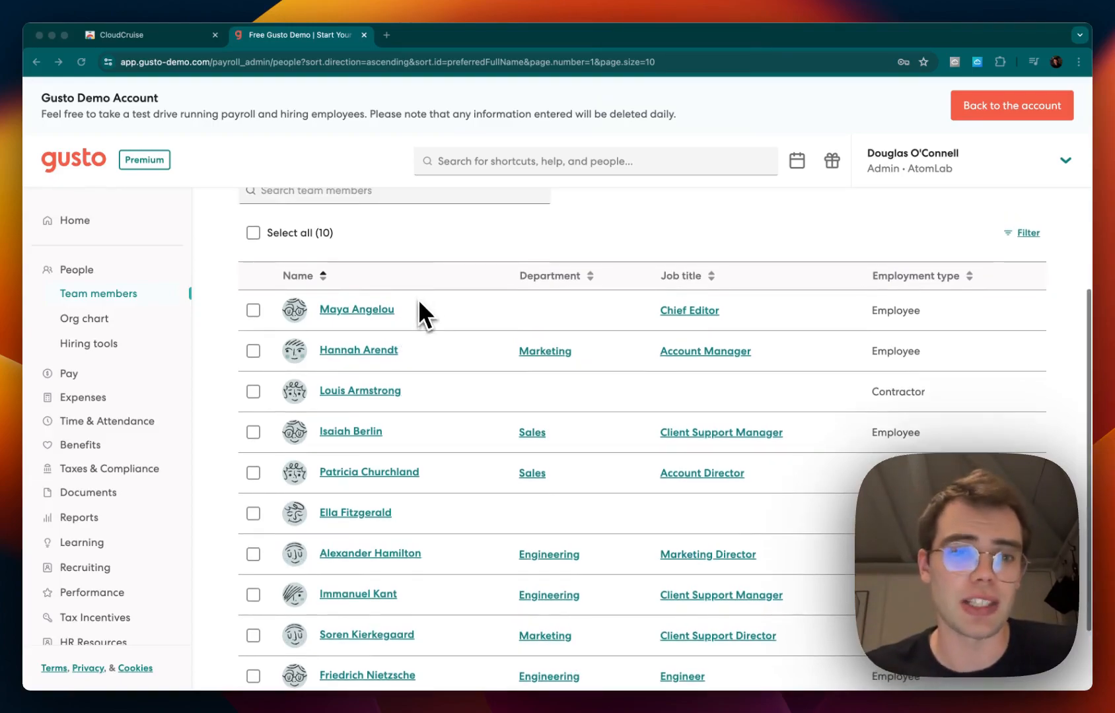
{"action": "scroll", "coordinate": [420, 301], "scroll_direction": "up", "scroll_amount": 1}
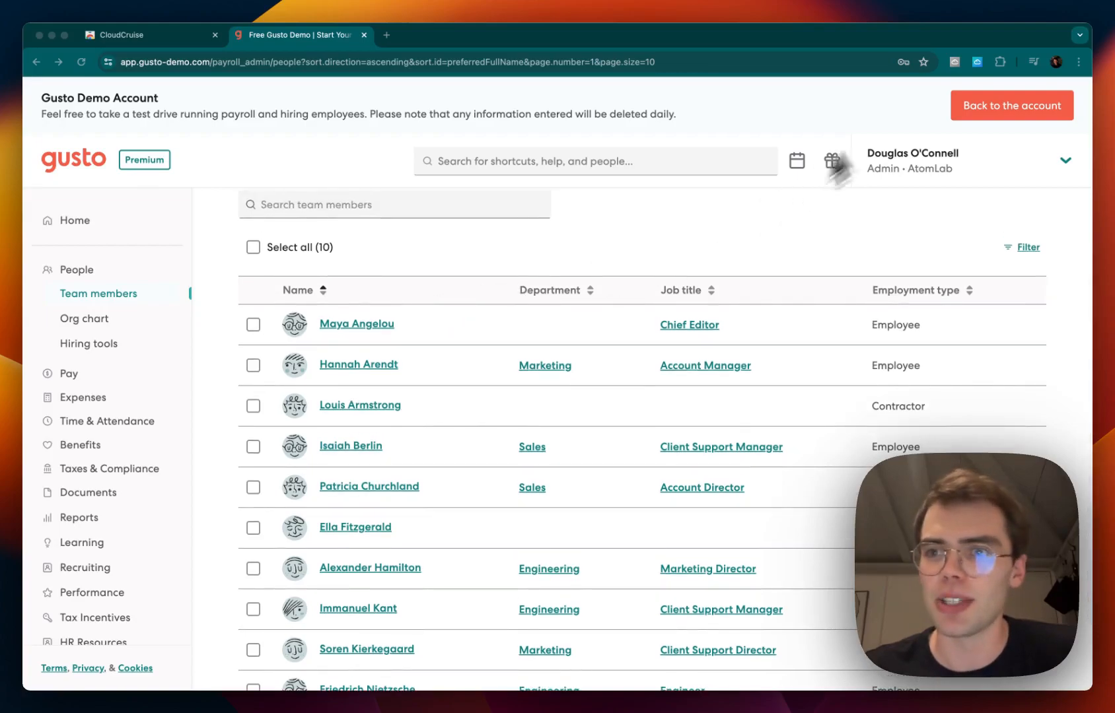
{"action": "left_click", "coordinate": [953, 62]}
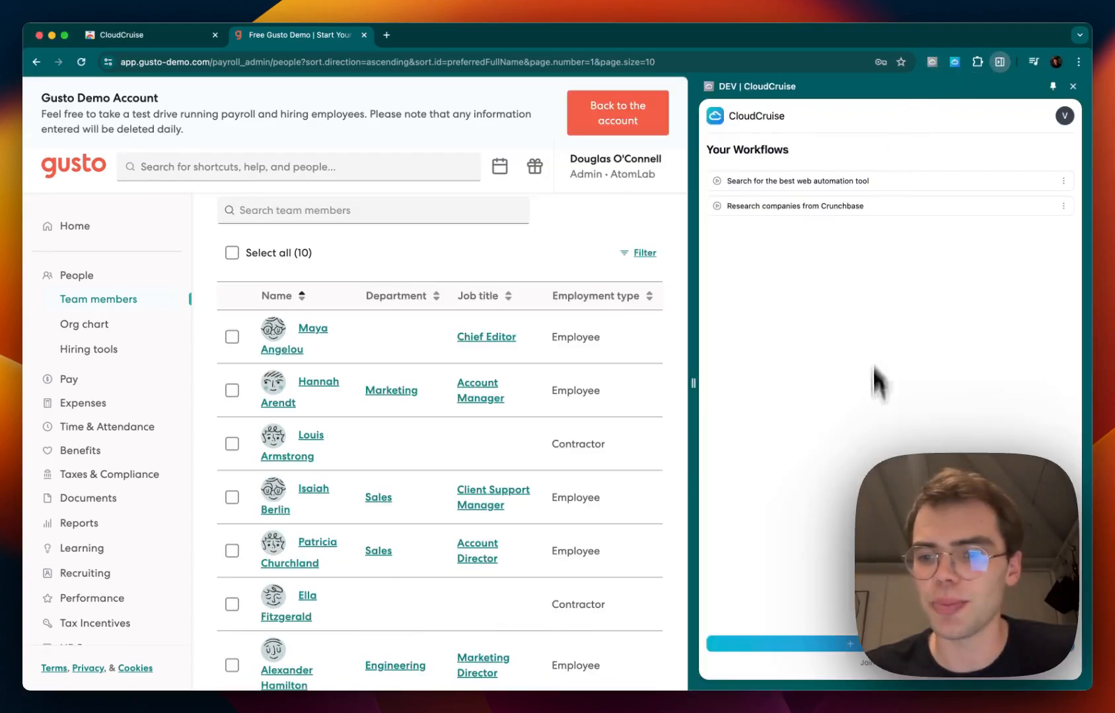
{"action": "left_click", "coordinate": [851, 644]}
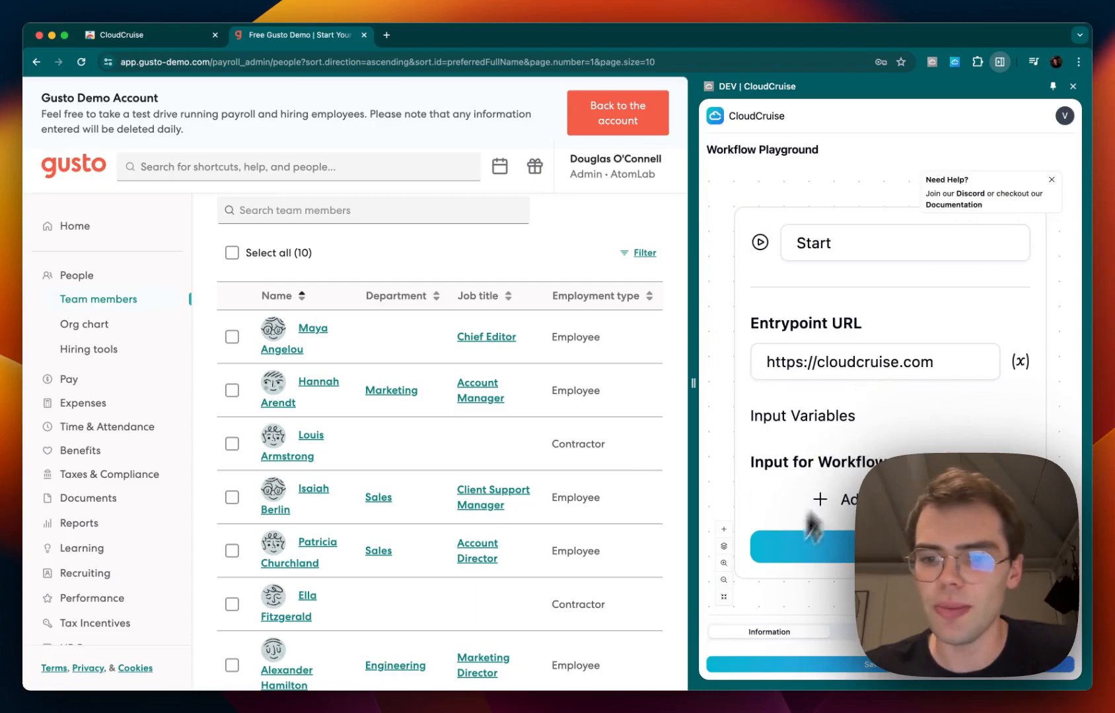
Set the Start node's entrypoint URL to the Gusto team members page address and close the node
{"action": "left_click", "coordinate": [724, 580]}
{"action": "left_click", "coordinate": [723, 580]}
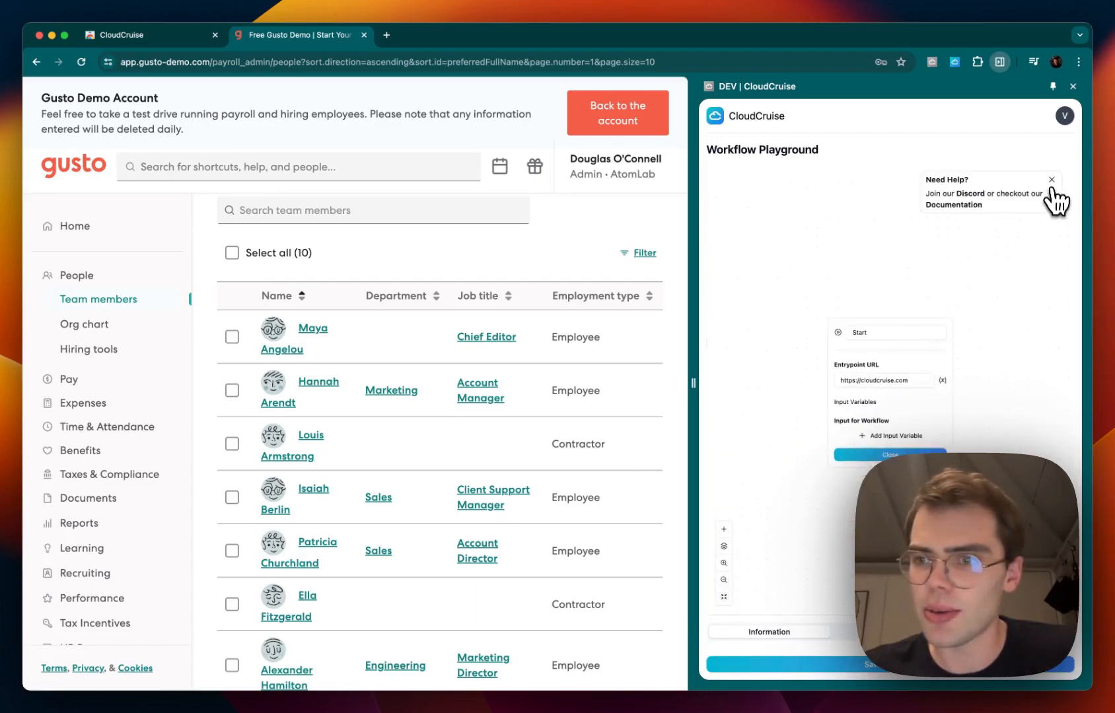
{"action": "left_click_drag", "start_coordinate": [899, 321], "coordinate": [862, 201]}
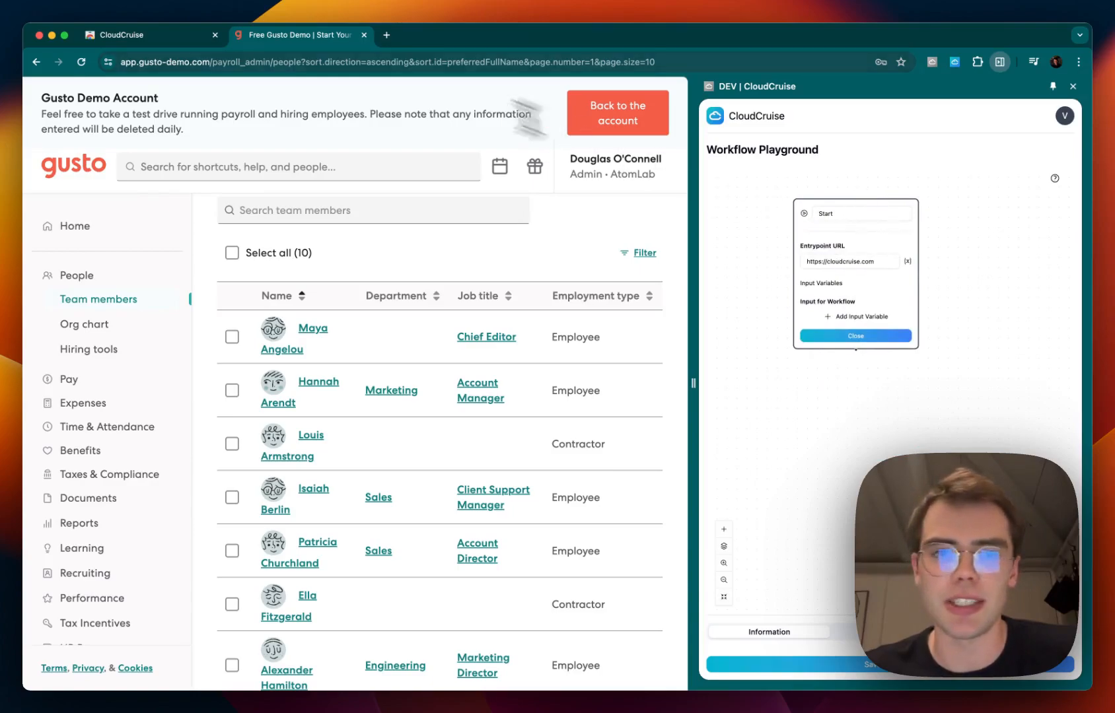
{"action": "left_click", "coordinate": [382, 61]}
{"action": "key", "text": "ctrl+c"}
{"action": "triple_click", "coordinate": [862, 262]}
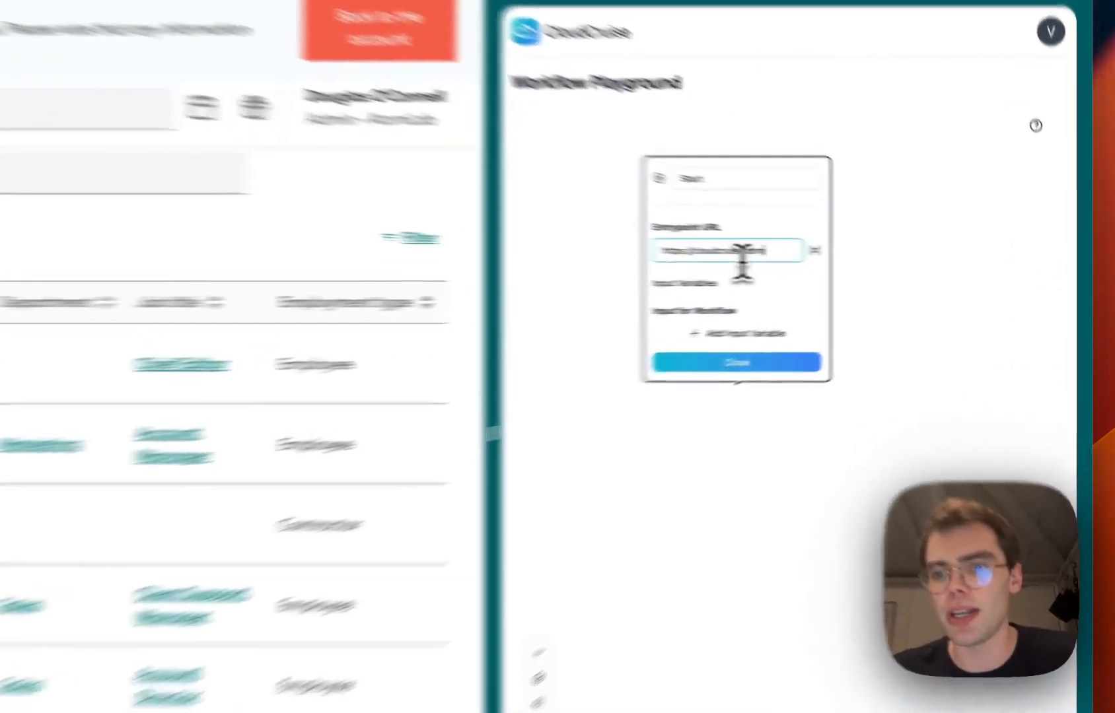
{"action": "key", "text": "ctrl+v"}
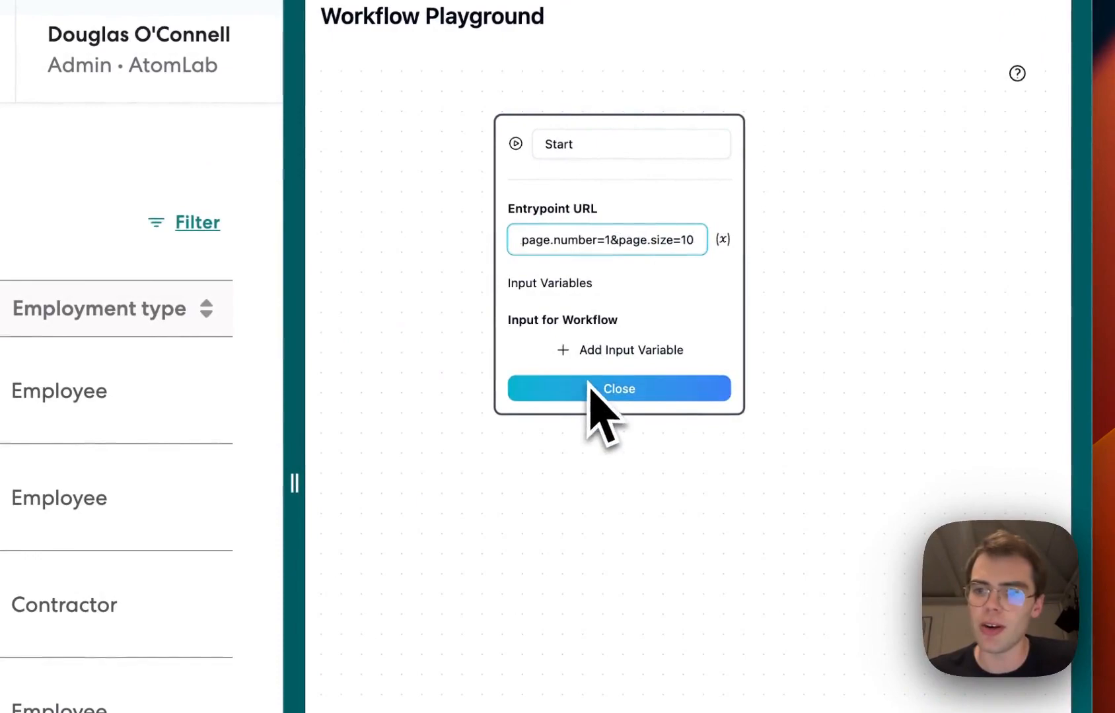
{"action": "left_click", "coordinate": [604, 388]}
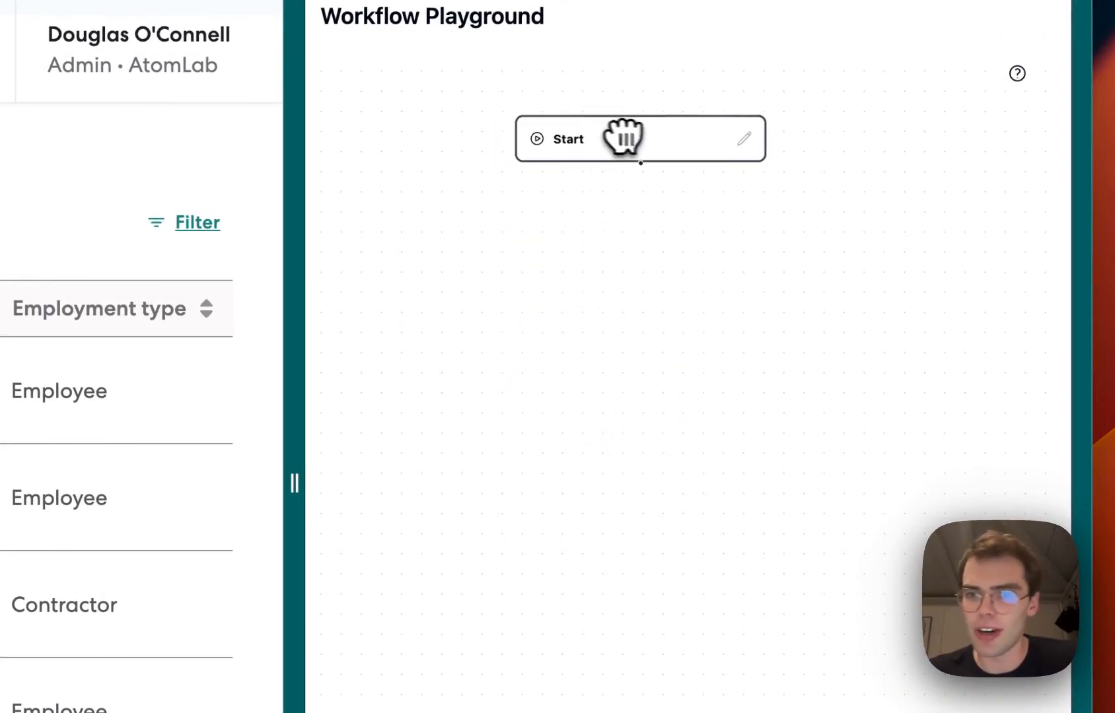
Add an Extract node described as 'Extract a list of employees. Extract the name and profile url for each of the employees'
{"action": "left_click_drag", "start_coordinate": [622, 136], "coordinate": [619, 198]}
{"action": "mouse_move", "coordinate": [558, 281]}
{"action": "mouse_move", "coordinate": [626, 297]}
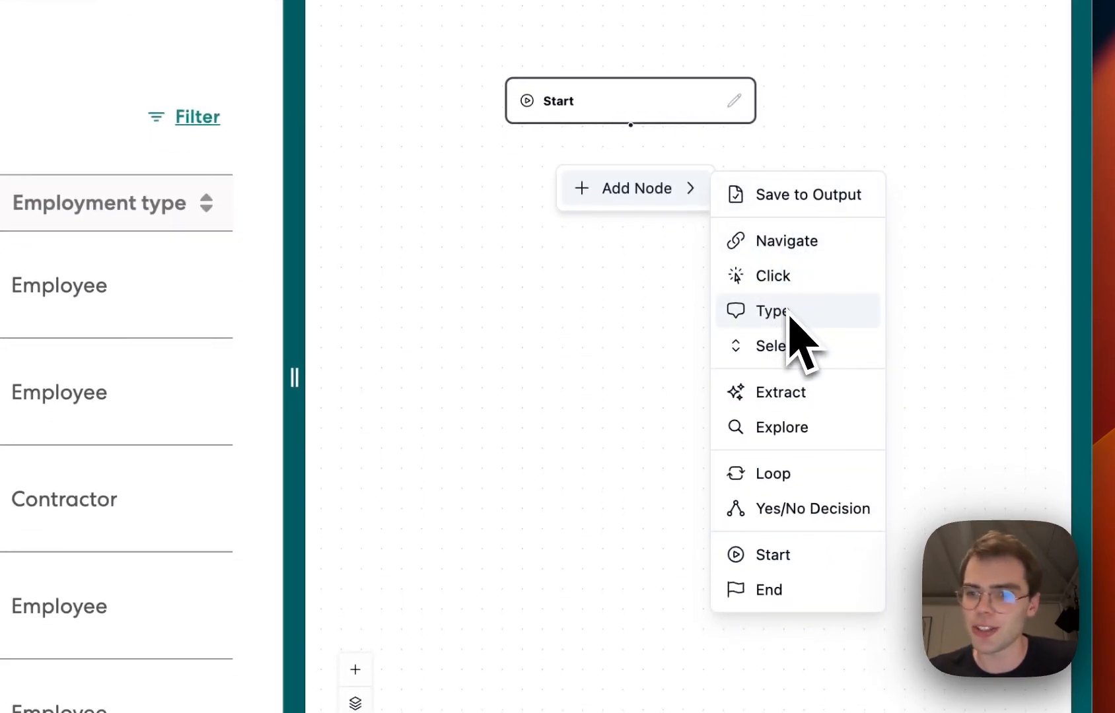
{"action": "left_click", "coordinate": [788, 390]}
{"action": "left_click_drag", "start_coordinate": [617, 179], "coordinate": [703, 220]}
{"action": "left_click", "coordinate": [598, 330]}
{"action": "key", "text": "super+a"}
{"action": "type", "text": "Ex"}
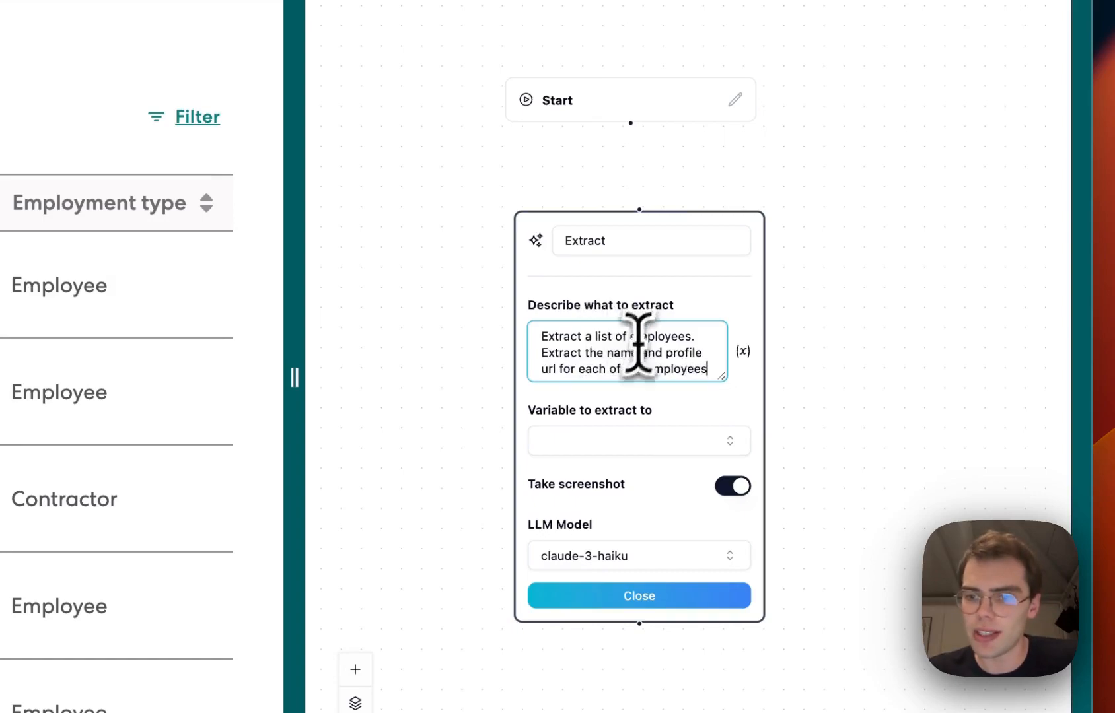
Create an Array variable named EMPLOYEE_LIST for the extraction output
{"action": "left_click", "coordinate": [614, 444]}
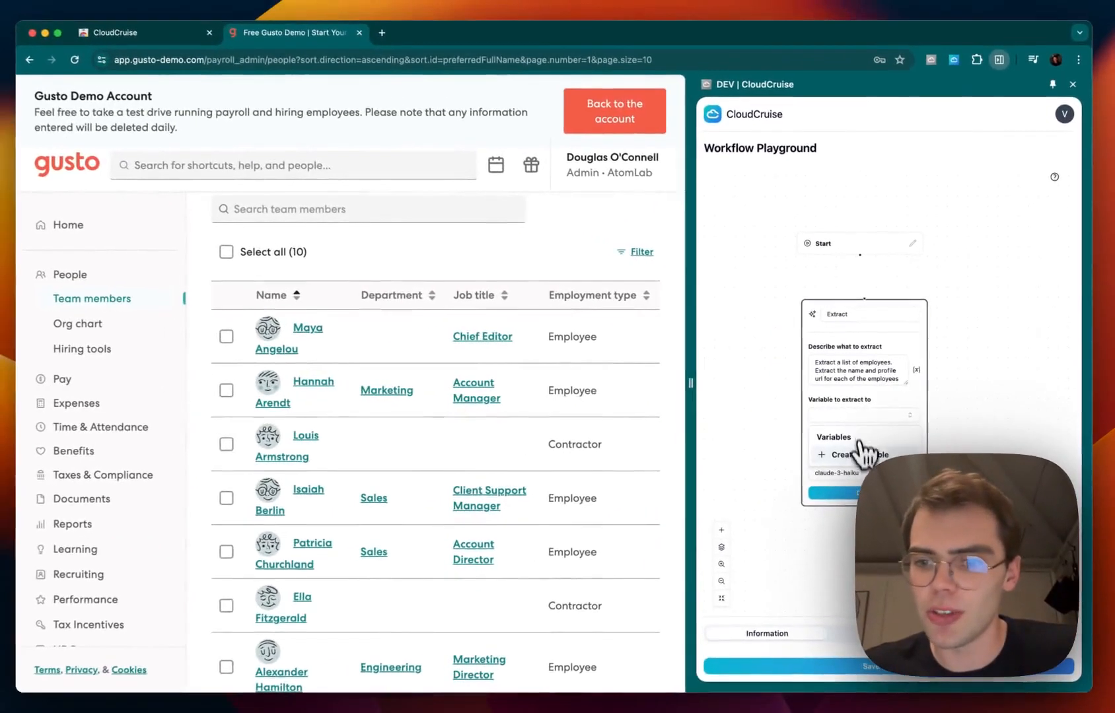
{"action": "left_click", "coordinate": [626, 520]}
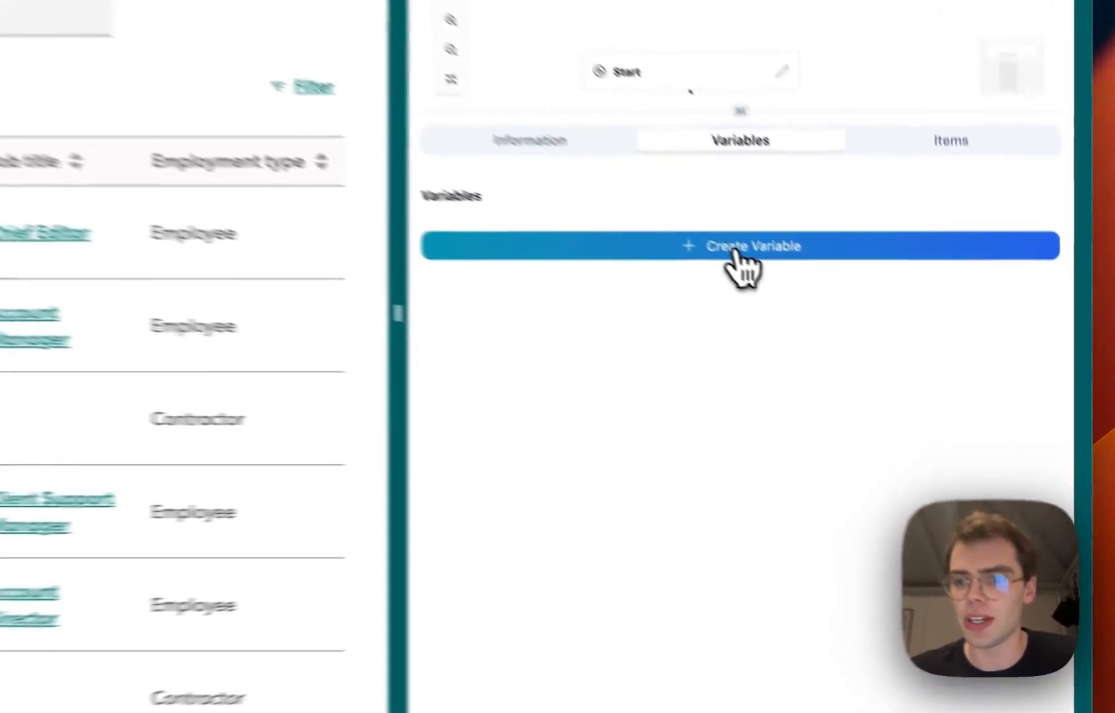
{"action": "left_click", "coordinate": [888, 345]}
{"action": "left_click", "coordinate": [982, 272]}
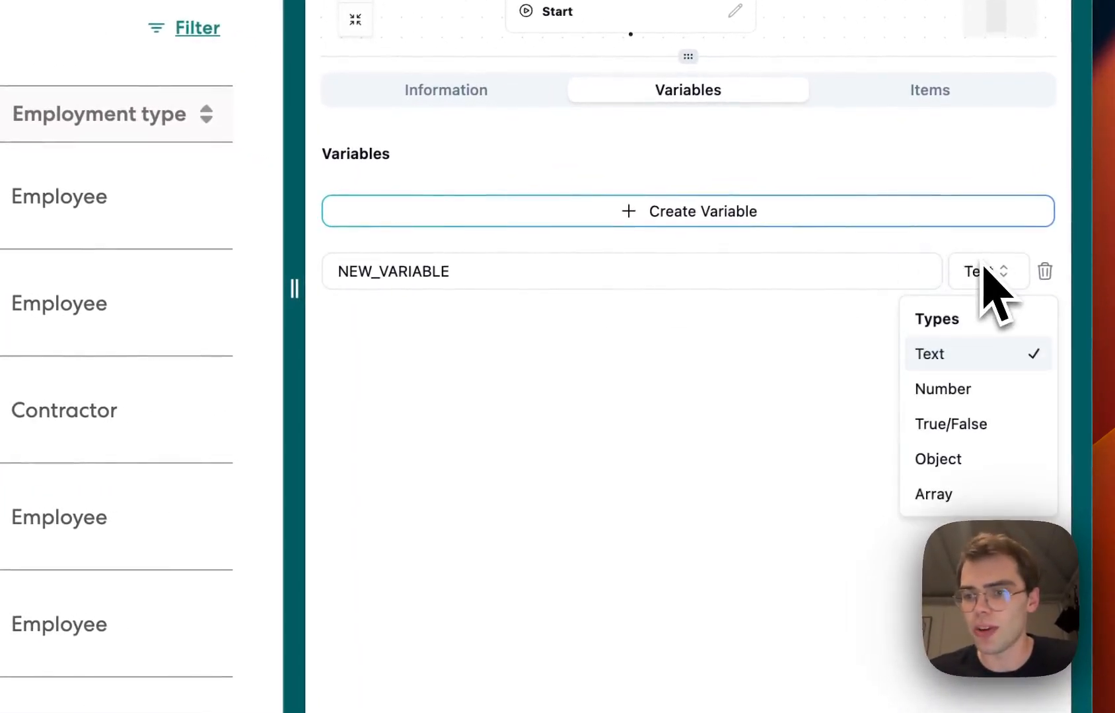
{"action": "left_click", "coordinate": [932, 494]}
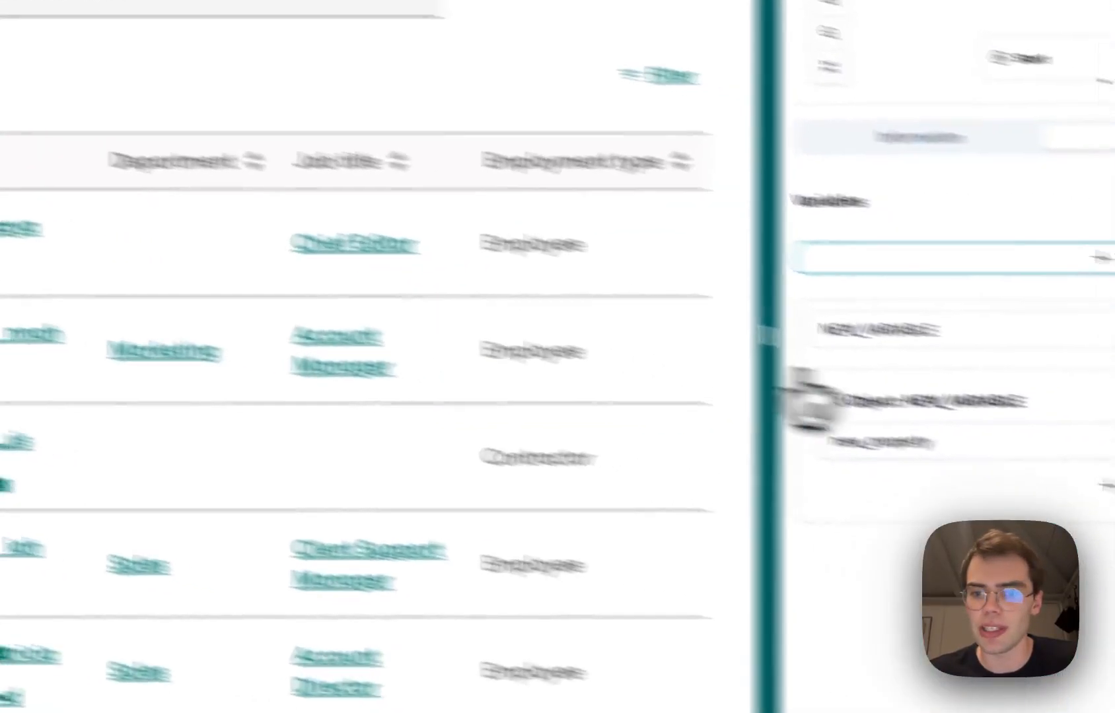
{"action": "double_click", "coordinate": [893, 351]}
{"action": "type", "text": "EMPLOY"}
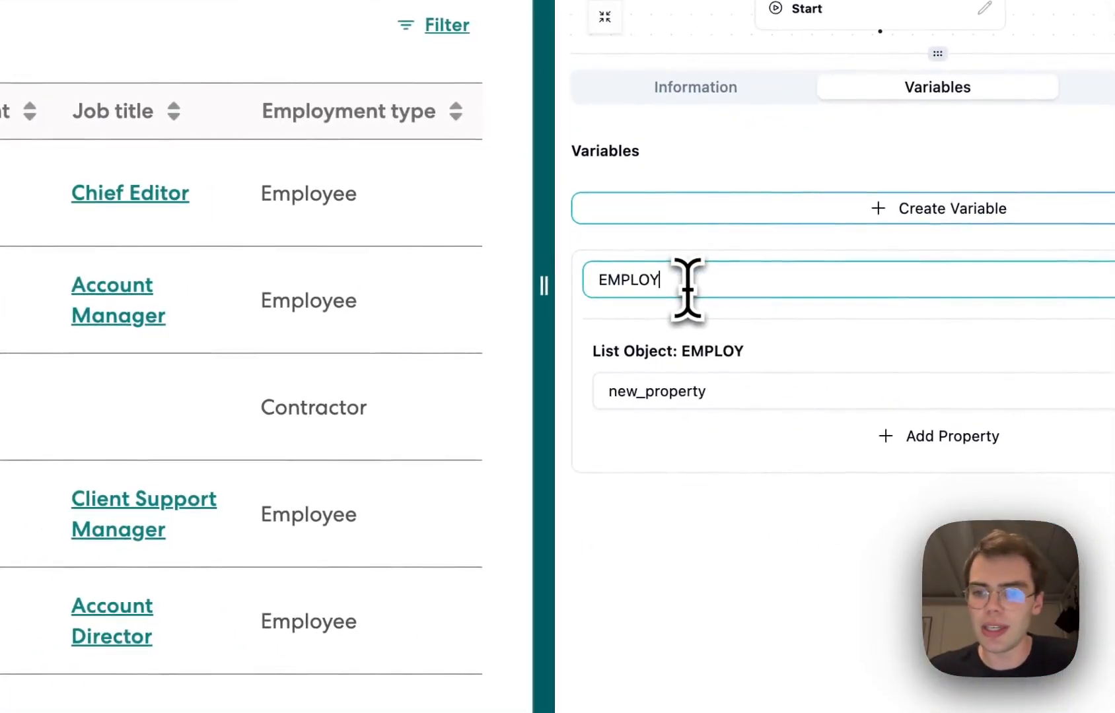
{"action": "type", "text": "EE_LIST"}
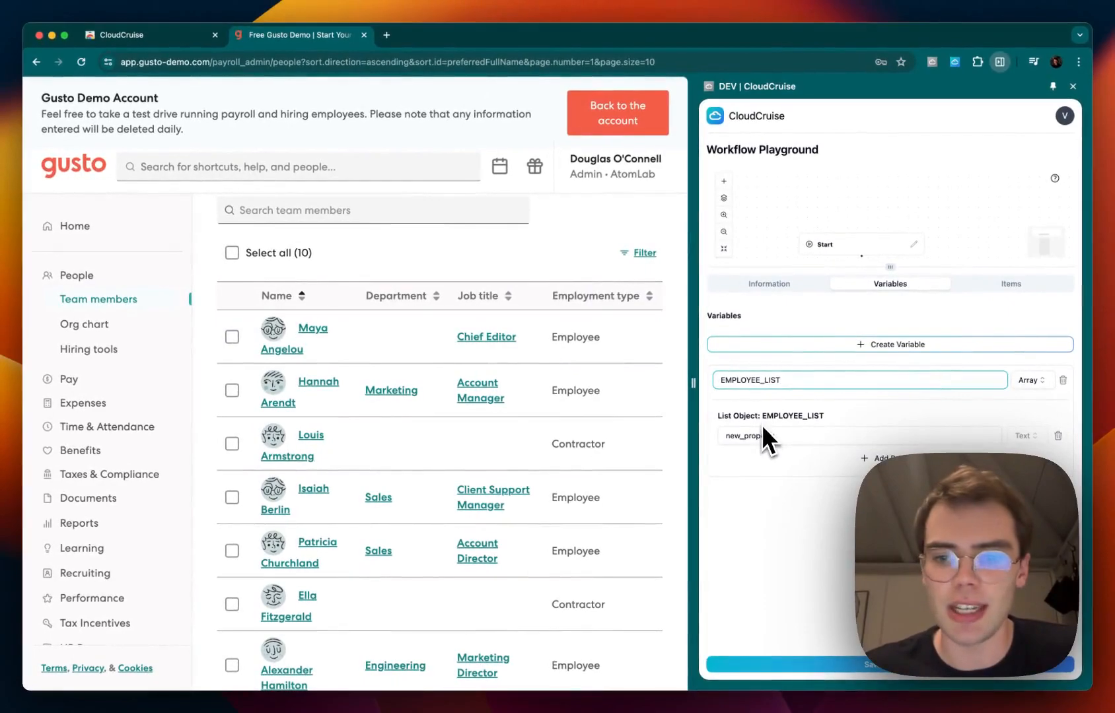
Give the EMPLOYEE_LIST items the properties name and profile_url
{"action": "double_click", "coordinate": [750, 436]}
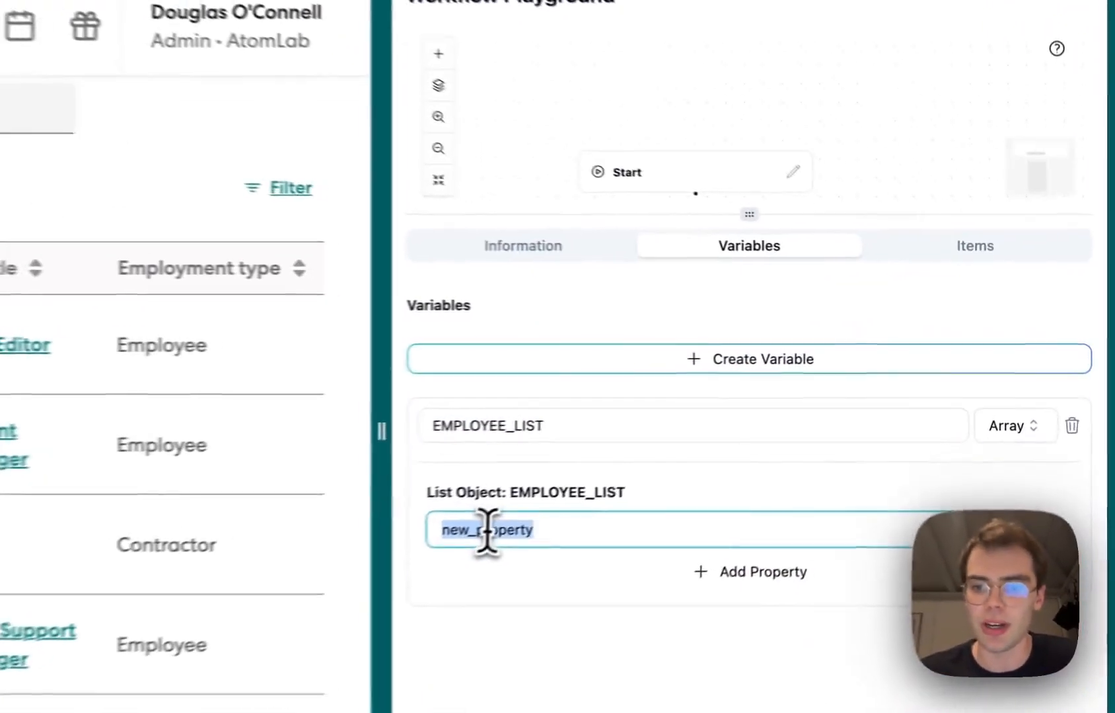
{"action": "type", "text": "name"}
{"action": "left_click", "coordinate": [679, 572]}
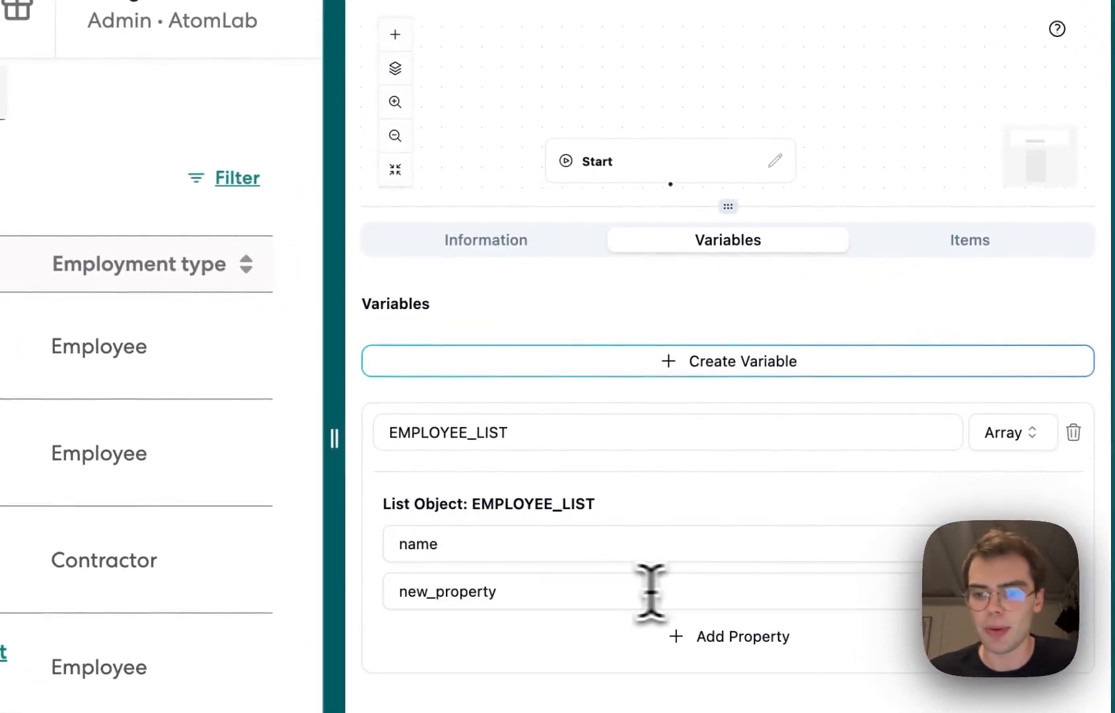
{"action": "double_click", "coordinate": [578, 587]}
{"action": "type", "text": "profile_url"}
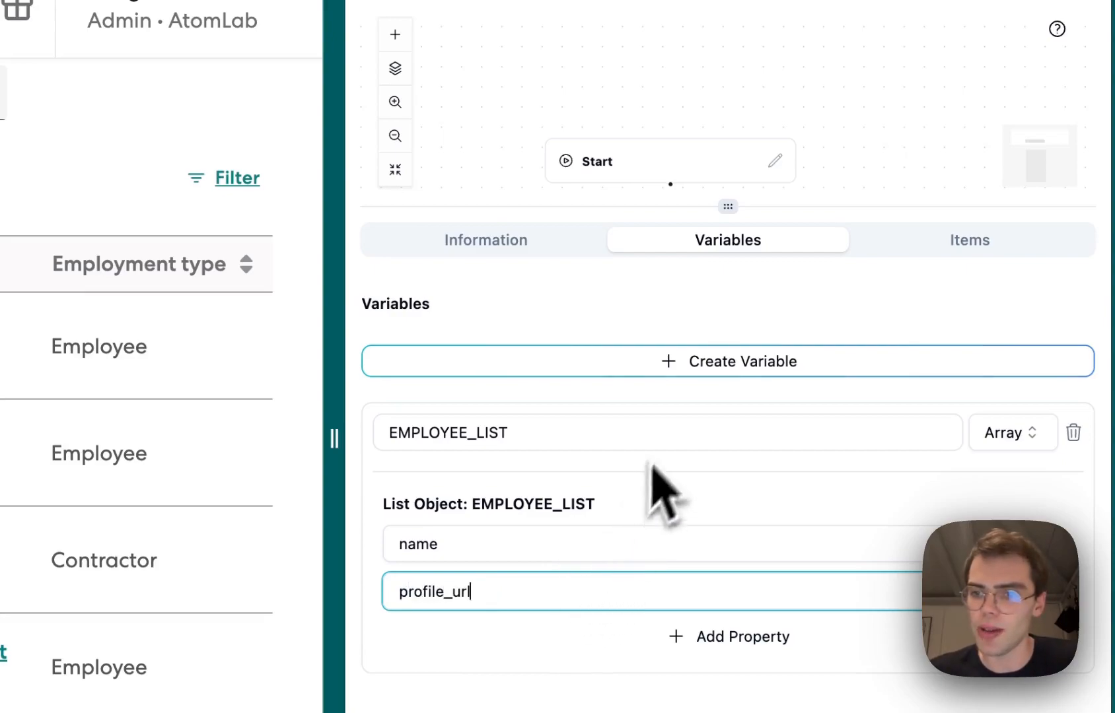
Set the Extract node to extract into EMPLOYEE_LIST using the gpt-4-0125-preview model
{"action": "left_click_drag", "start_coordinate": [726, 210], "coordinate": [680, 481]}
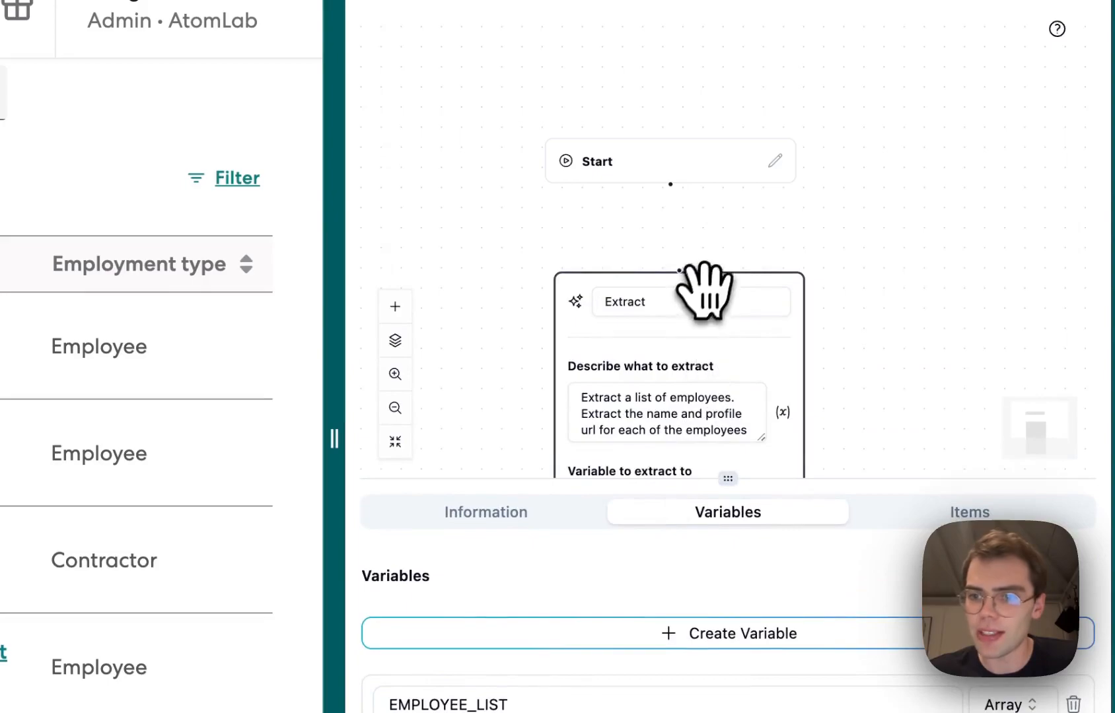
{"action": "left_click_drag", "start_coordinate": [704, 286], "coordinate": [702, 131]}
{"action": "left_click", "coordinate": [654, 337]}
{"action": "left_click", "coordinate": [640, 428]}
{"action": "left_click_drag", "start_coordinate": [661, 119], "coordinate": [698, 184]}
{"action": "left_click_drag", "start_coordinate": [672, 339], "coordinate": [713, 105]}
{"action": "left_click", "coordinate": [636, 455]}
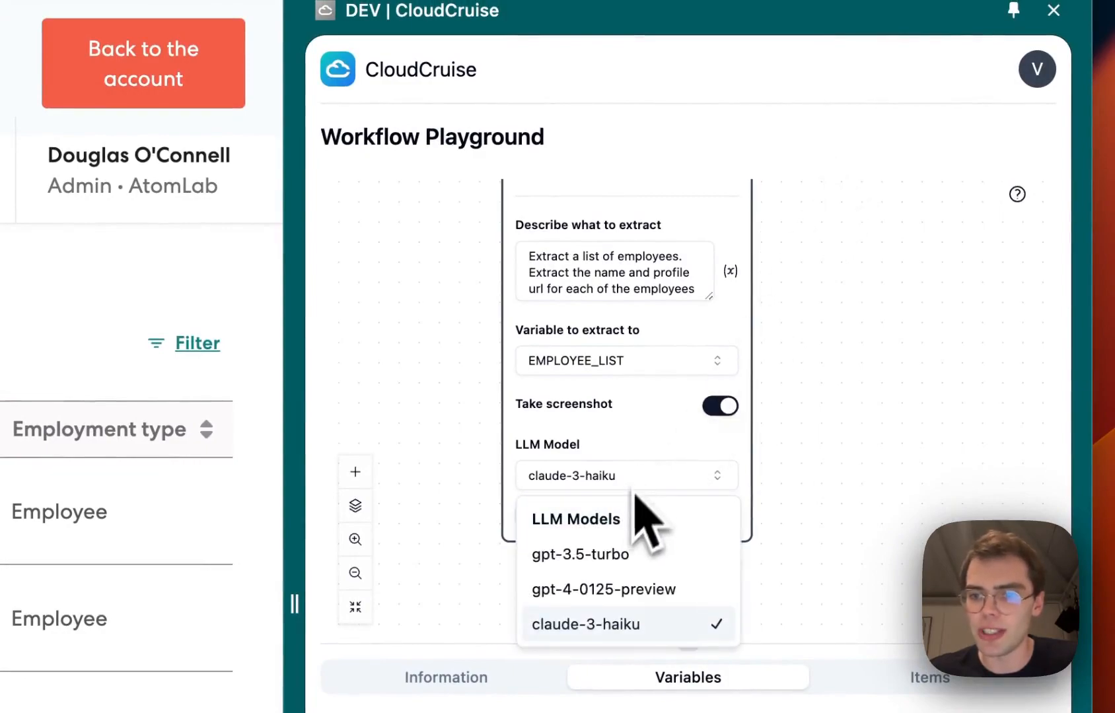
{"action": "left_click", "coordinate": [621, 591]}
Close the Extract node and connect the Start node to it
{"action": "scroll", "coordinate": [575, 449], "scroll_direction": "up", "scroll_amount": 5}
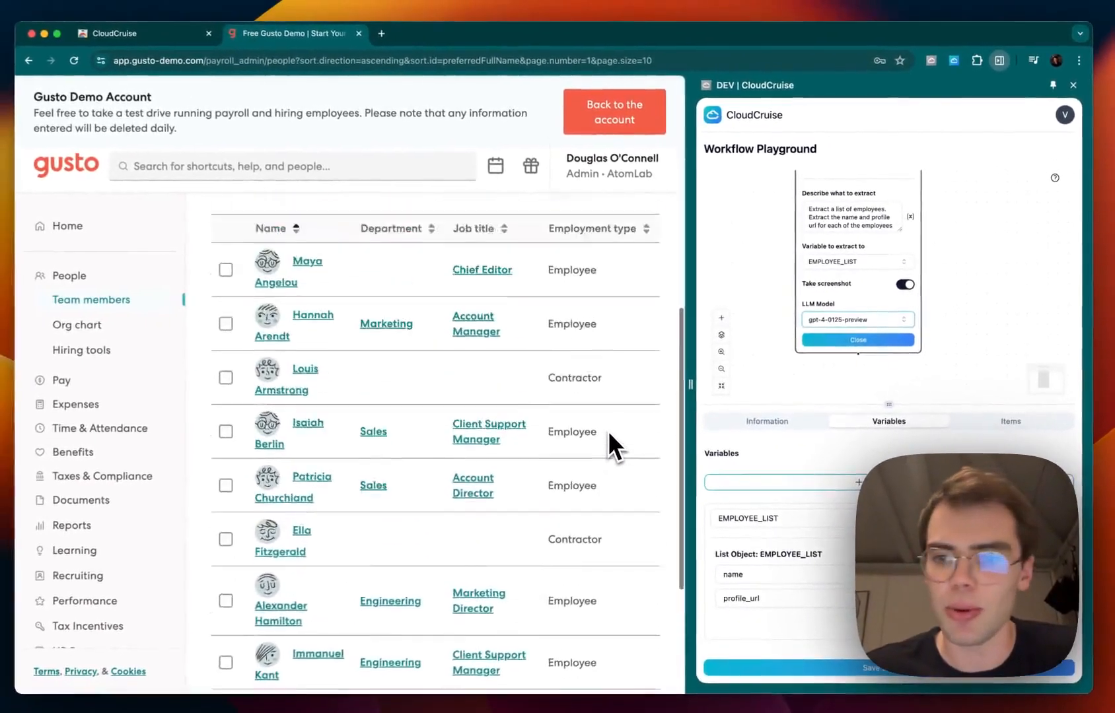
{"action": "left_click", "coordinate": [843, 347]}
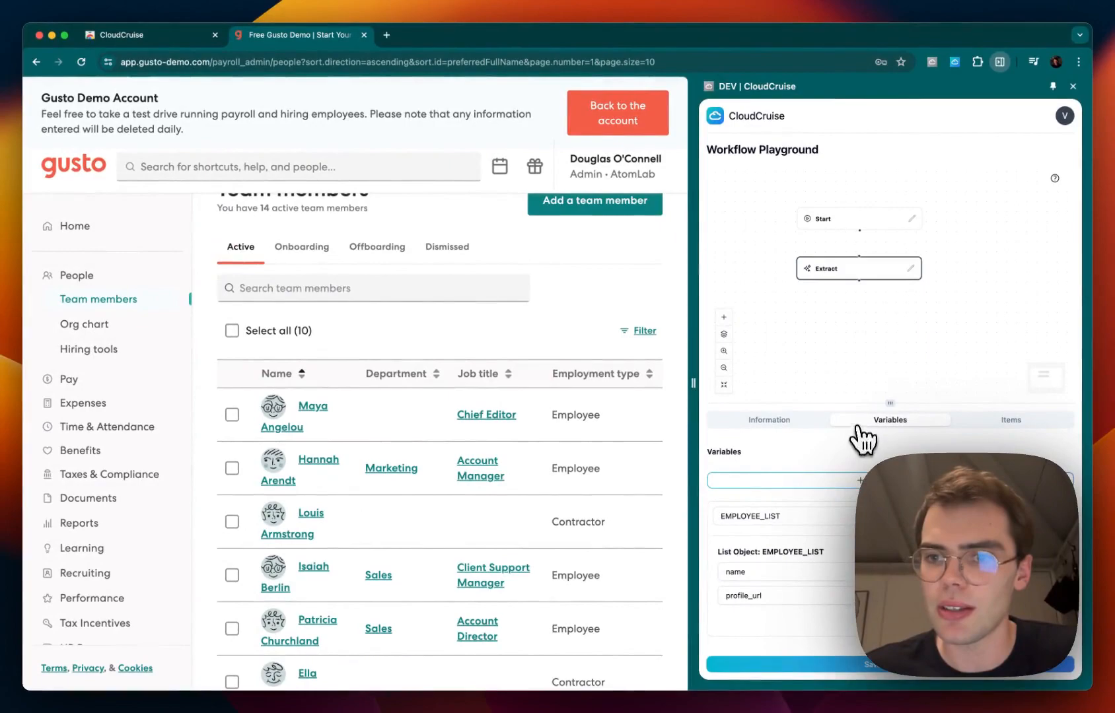
{"action": "scroll", "coordinate": [860, 315], "scroll_direction": "up", "scroll_amount": 2}
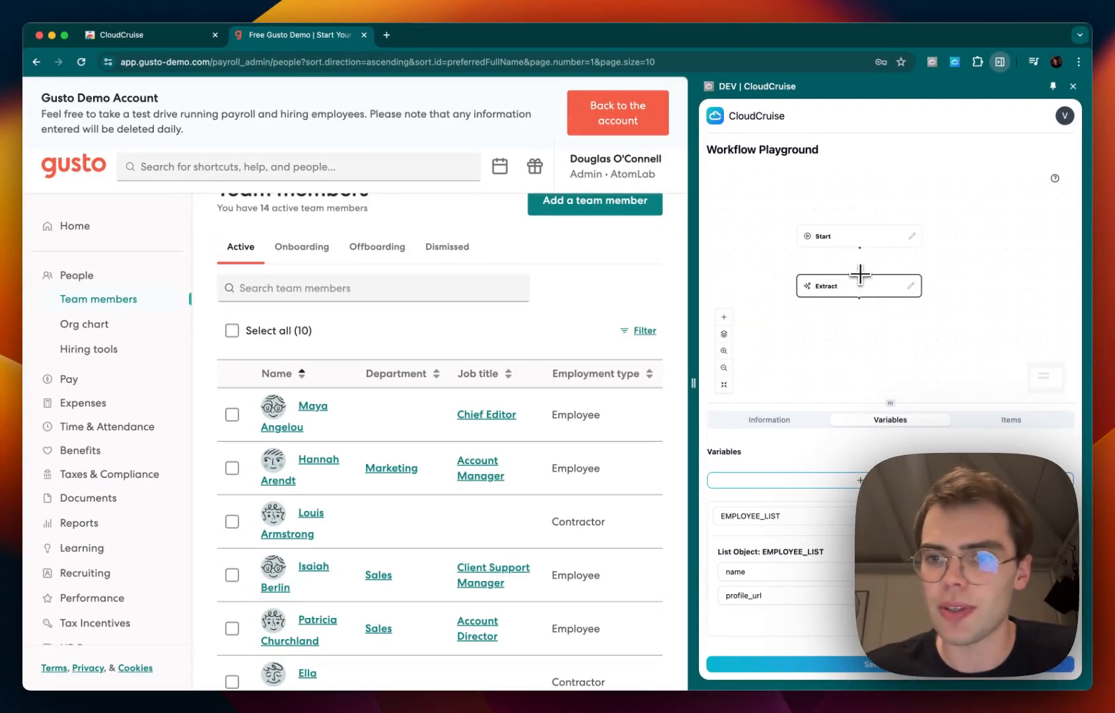
{"action": "left_click_drag", "start_coordinate": [860, 322], "coordinate": [842, 278]}
Add a Loop node after Extract iterating over EMPLOYEE_LIST with current item variable CURRENT_EMPLOYEE
{"action": "right_click", "coordinate": [816, 282]}
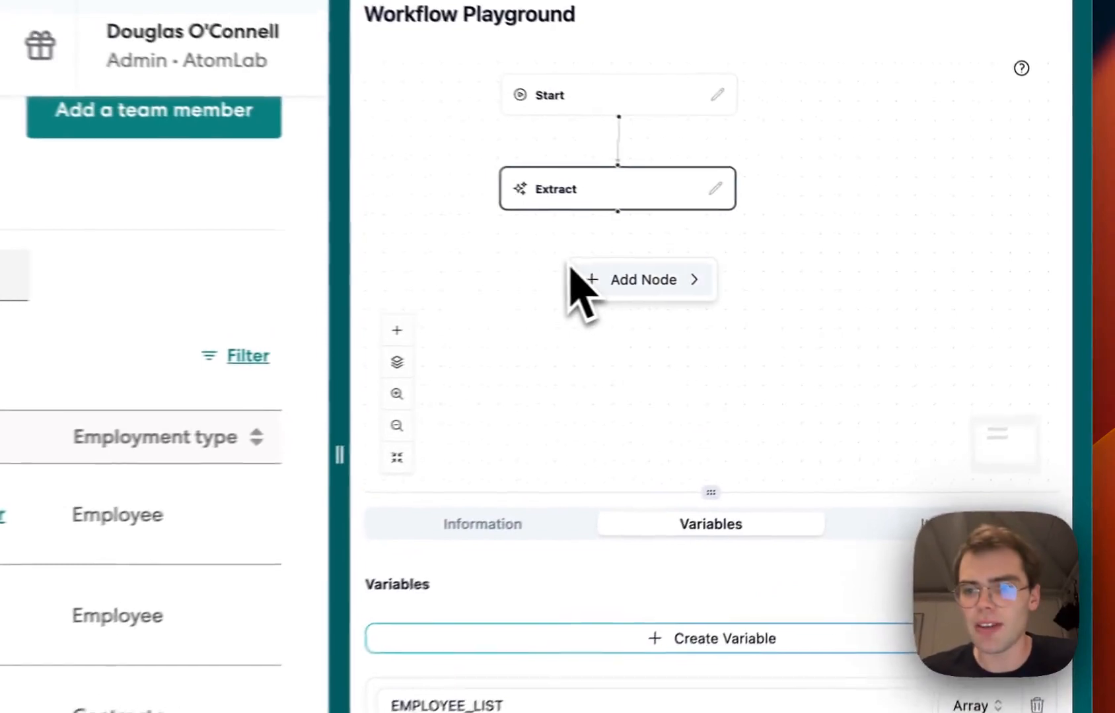
{"action": "mouse_move", "coordinate": [597, 283]}
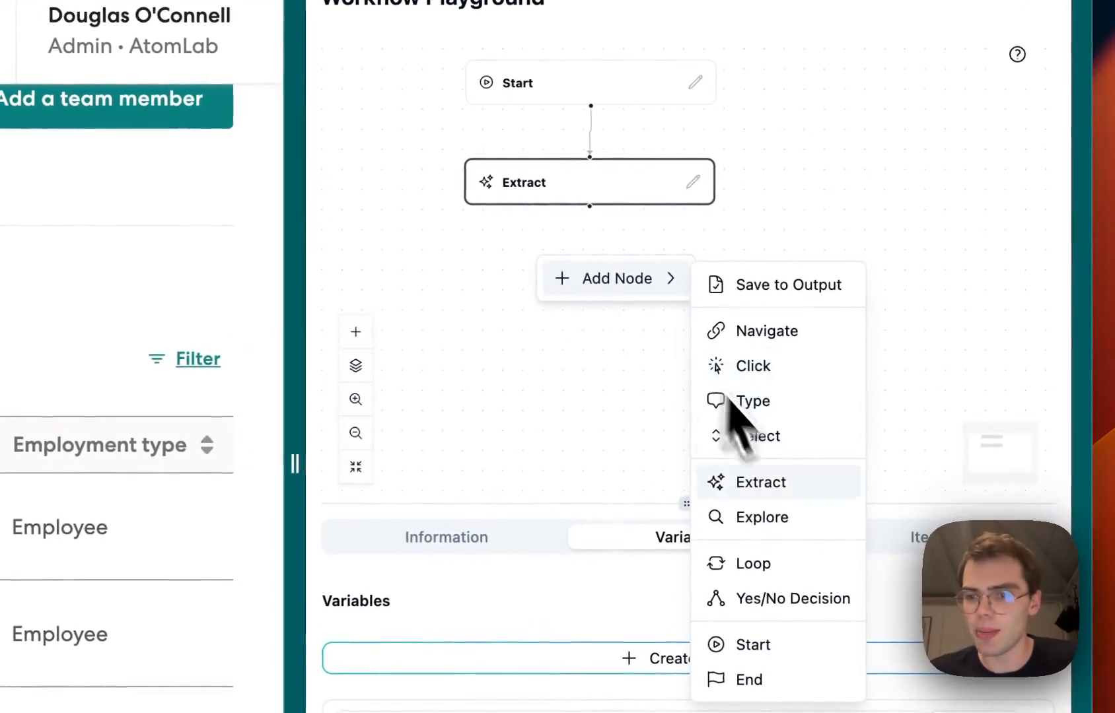
{"action": "left_click", "coordinate": [789, 553]}
{"action": "left_click_drag", "start_coordinate": [605, 261], "coordinate": [687, 272]}
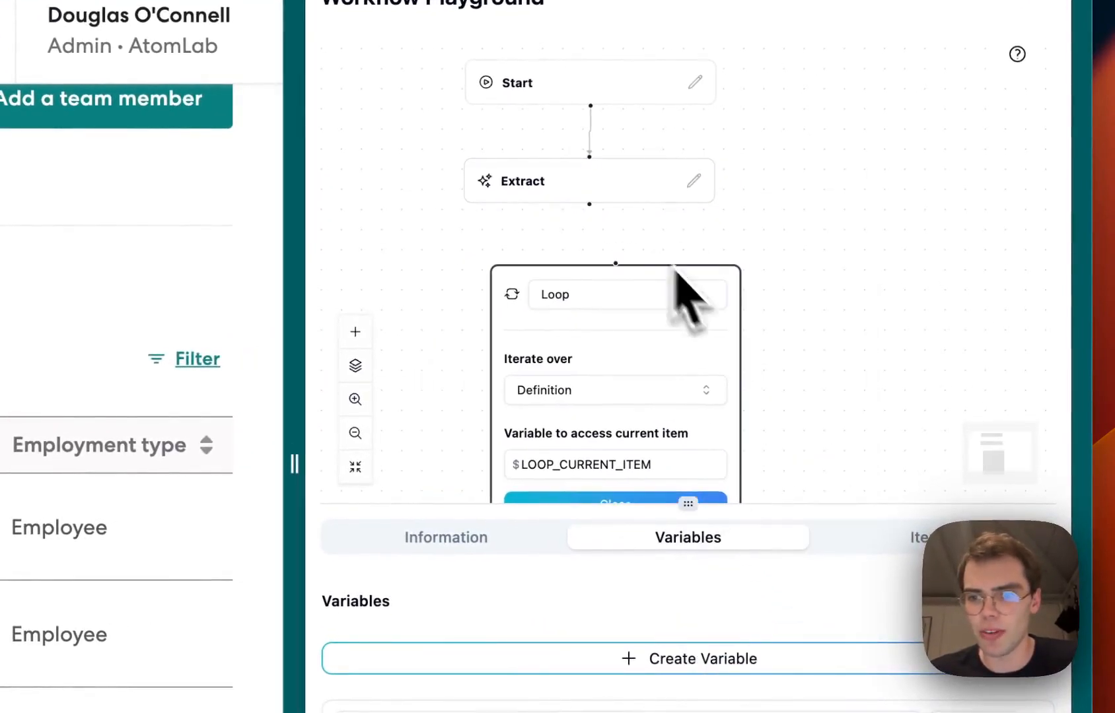
{"action": "scroll", "coordinate": [704, 130], "scroll_direction": "down", "scroll_amount": 5}
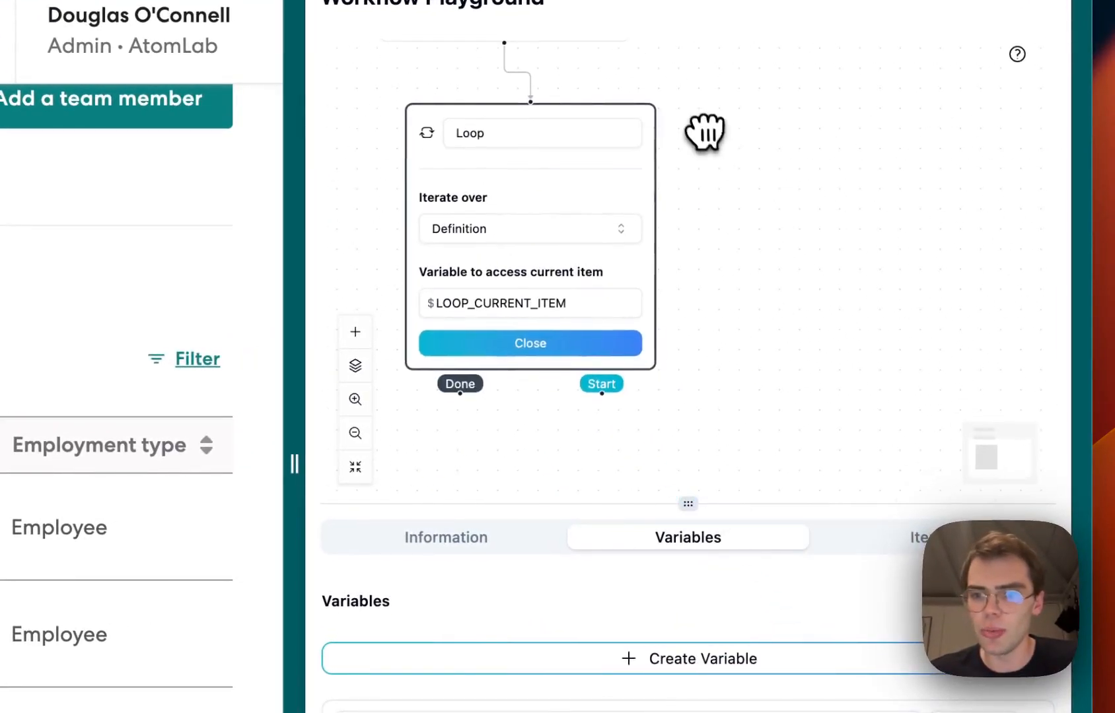
{"action": "left_click", "coordinate": [615, 232]}
{"action": "left_click", "coordinate": [561, 307]}
{"action": "double_click", "coordinate": [558, 303]}
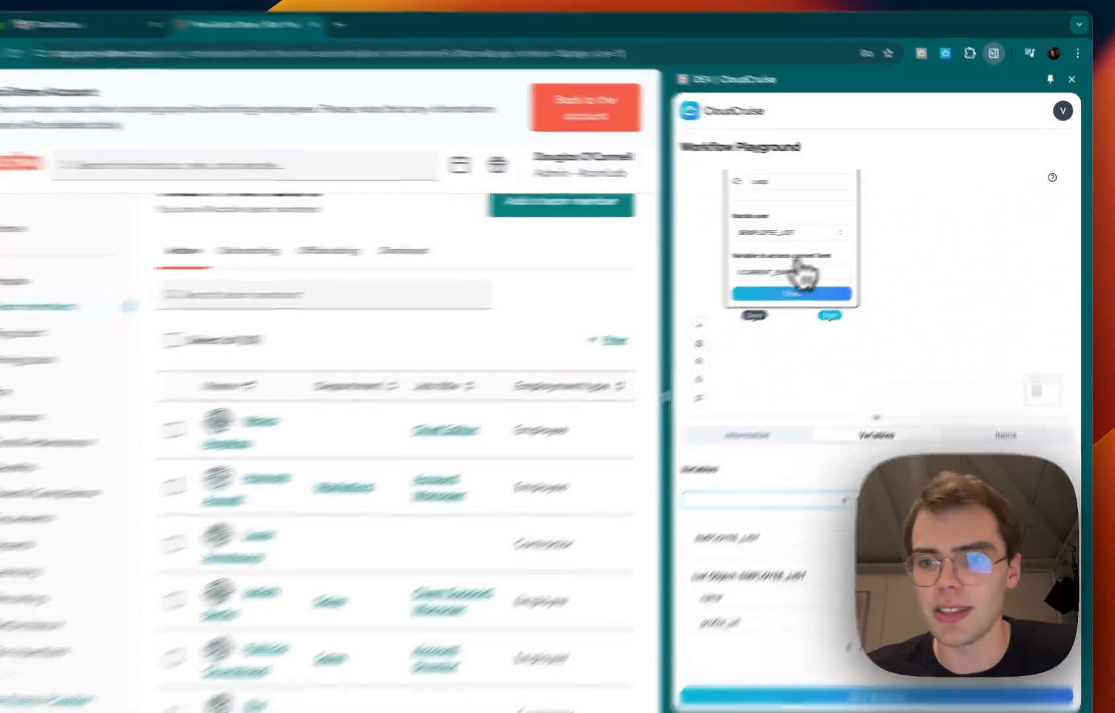
{"action": "left_click", "coordinate": [811, 286]}
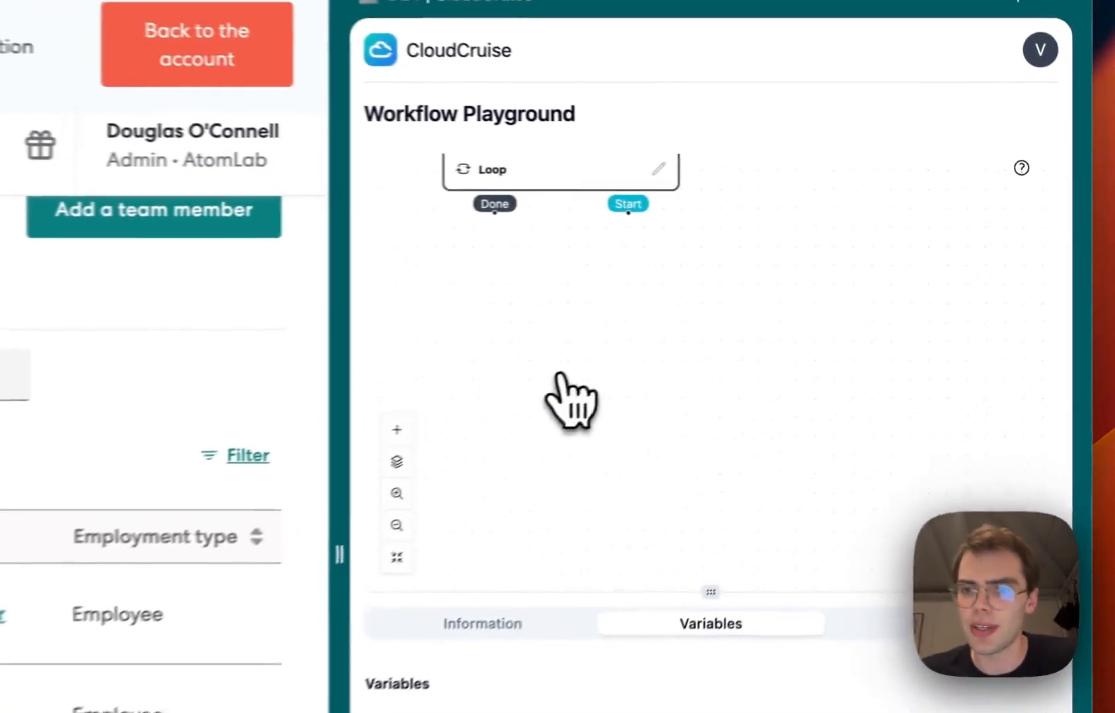
Add a Navigate node whose URL is $CURRENT_EMPLOYEE[profile_url]
{"action": "scroll", "coordinate": [812, 294], "scroll_direction": "up", "scroll_amount": 3}
{"action": "right_click", "coordinate": [820, 302]}
{"action": "mouse_move", "coordinate": [621, 436]}
{"action": "left_click", "coordinate": [753, 483]}
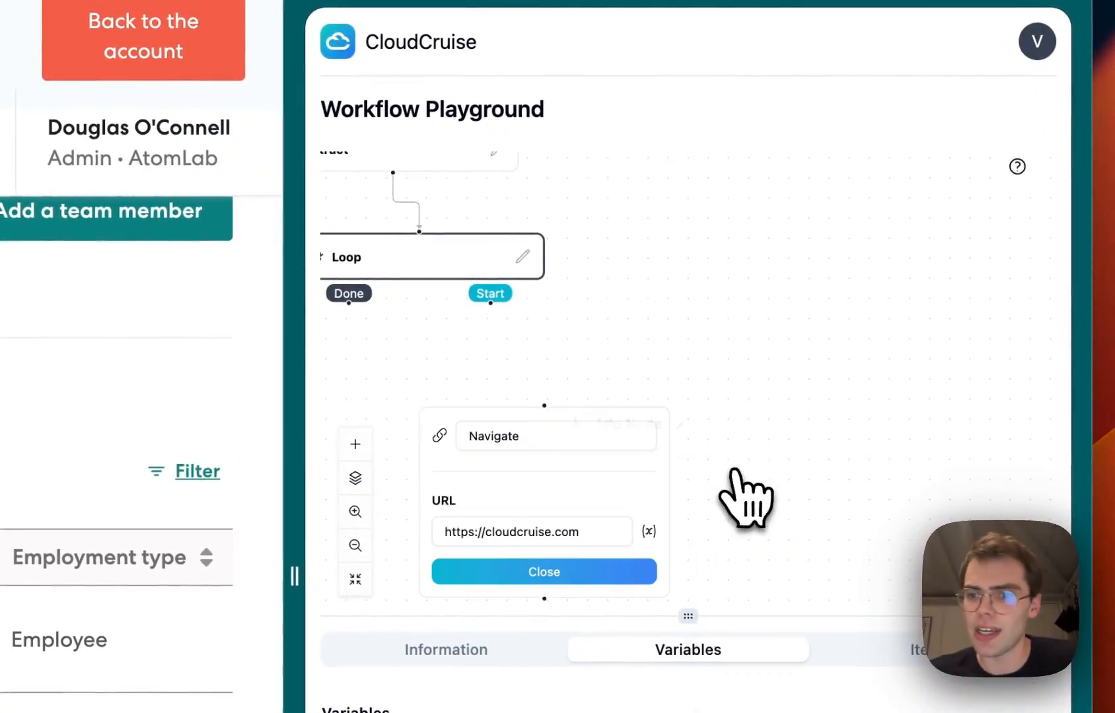
{"action": "left_click_drag", "start_coordinate": [597, 393], "coordinate": [650, 383]}
{"action": "triple_click", "coordinate": [600, 507]}
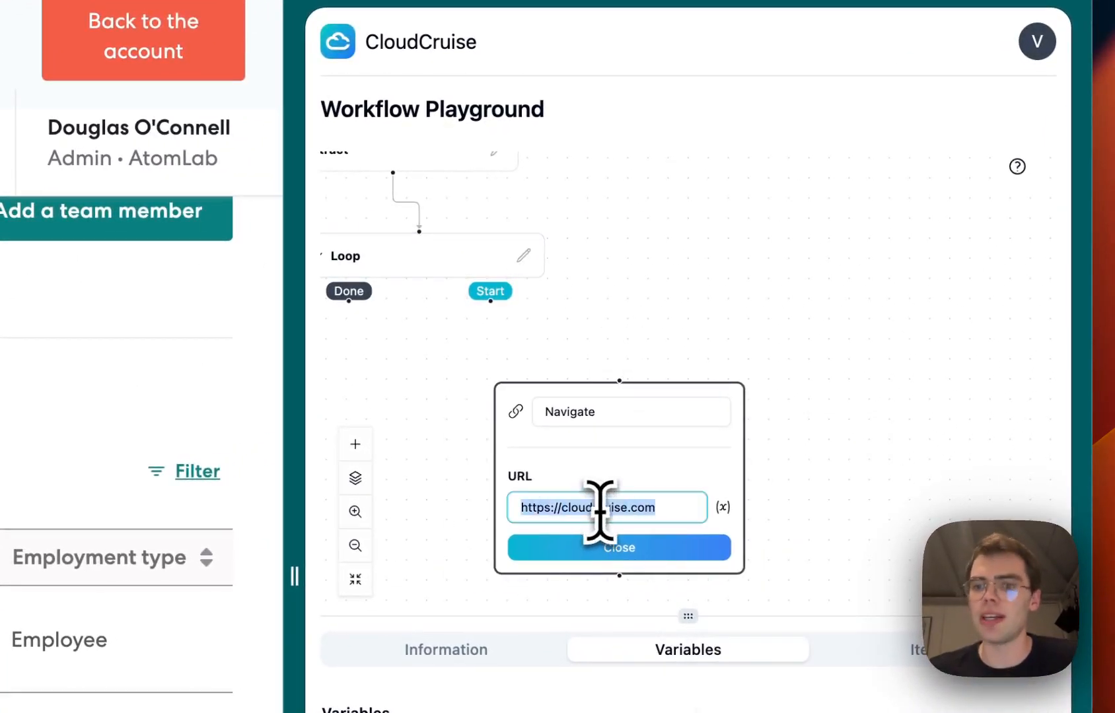
{"action": "left_click", "coordinate": [723, 507]}
{"action": "scroll", "coordinate": [818, 303], "scroll_direction": "down", "scroll_amount": 3}
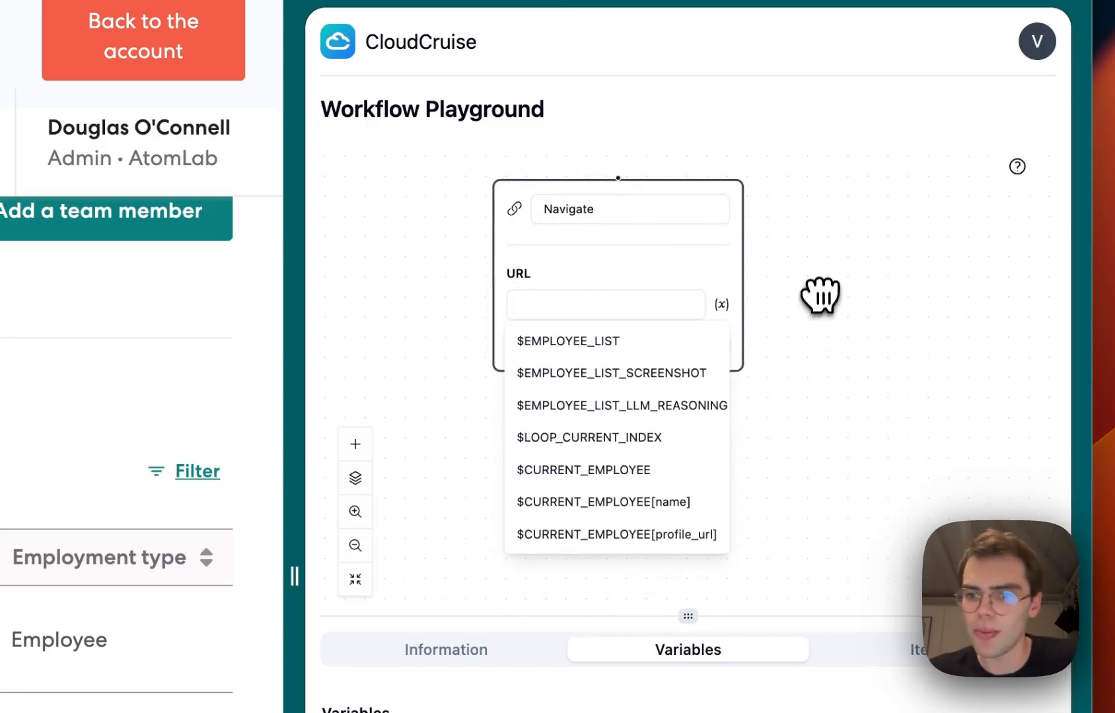
{"action": "left_click", "coordinate": [652, 534]}
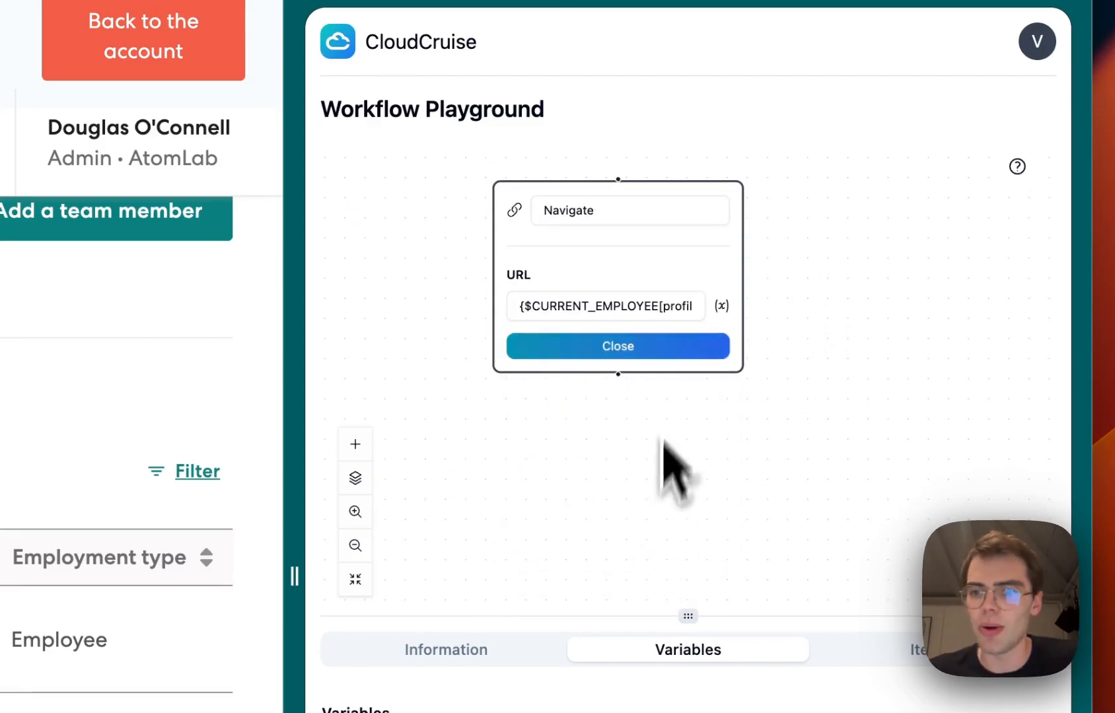
Connect the Loop's Start output to the Navigate node and close the Navigate node
{"action": "scroll", "coordinate": [661, 502], "scroll_direction": "up", "scroll_amount": 3}
{"action": "left_click_drag", "start_coordinate": [487, 260], "coordinate": [583, 385]}
{"action": "scroll", "coordinate": [784, 174], "scroll_direction": "down", "scroll_amount": 3}
{"action": "left_click", "coordinate": [606, 322]}
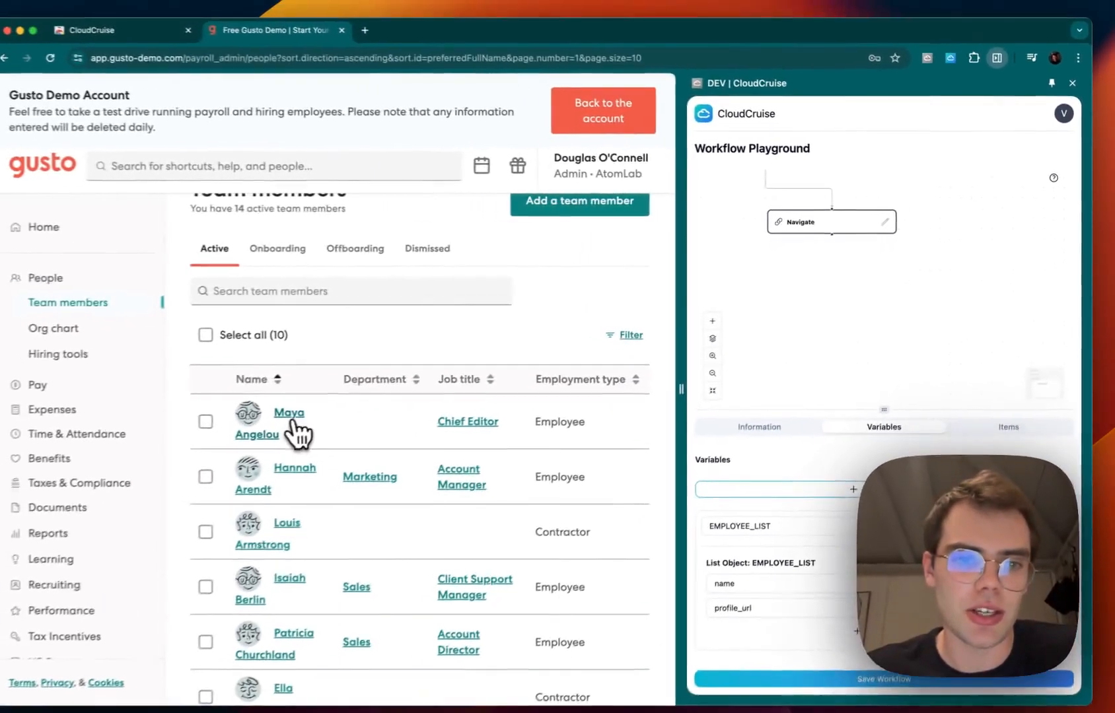
Open the first team member's profile link in a new browser tab
{"action": "right_click", "coordinate": [314, 410]}
{"action": "left_click", "coordinate": [330, 408]}
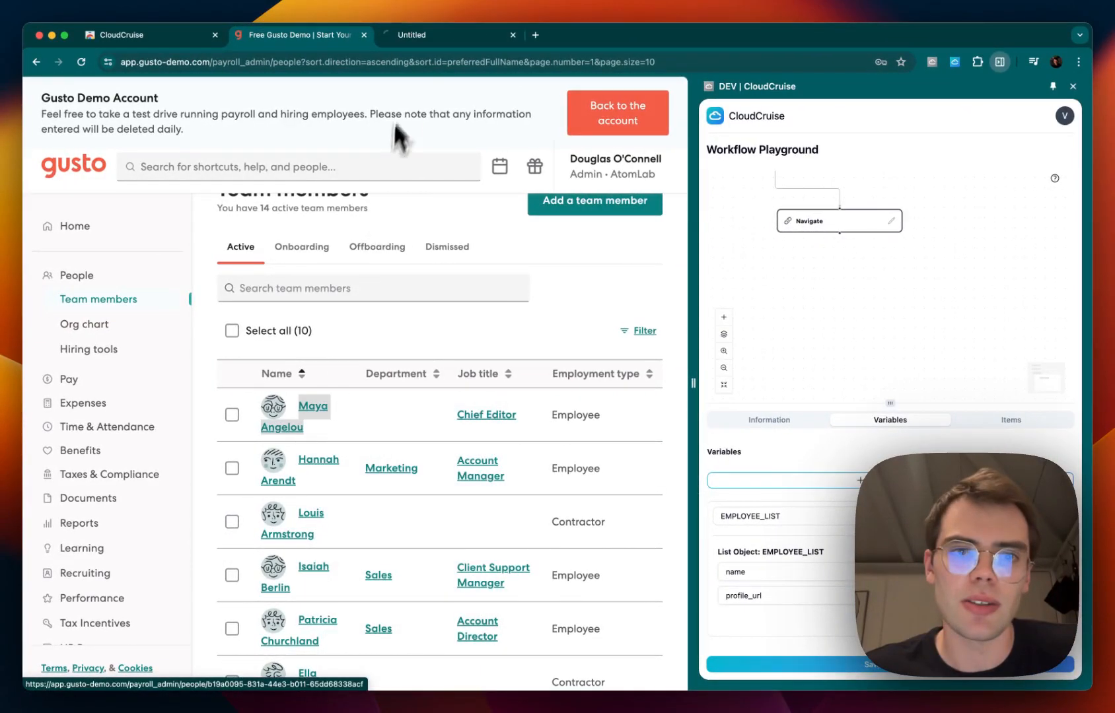
Switch to the newly opened profile tab and scroll through the employee's details
{"action": "left_click", "coordinate": [436, 36]}
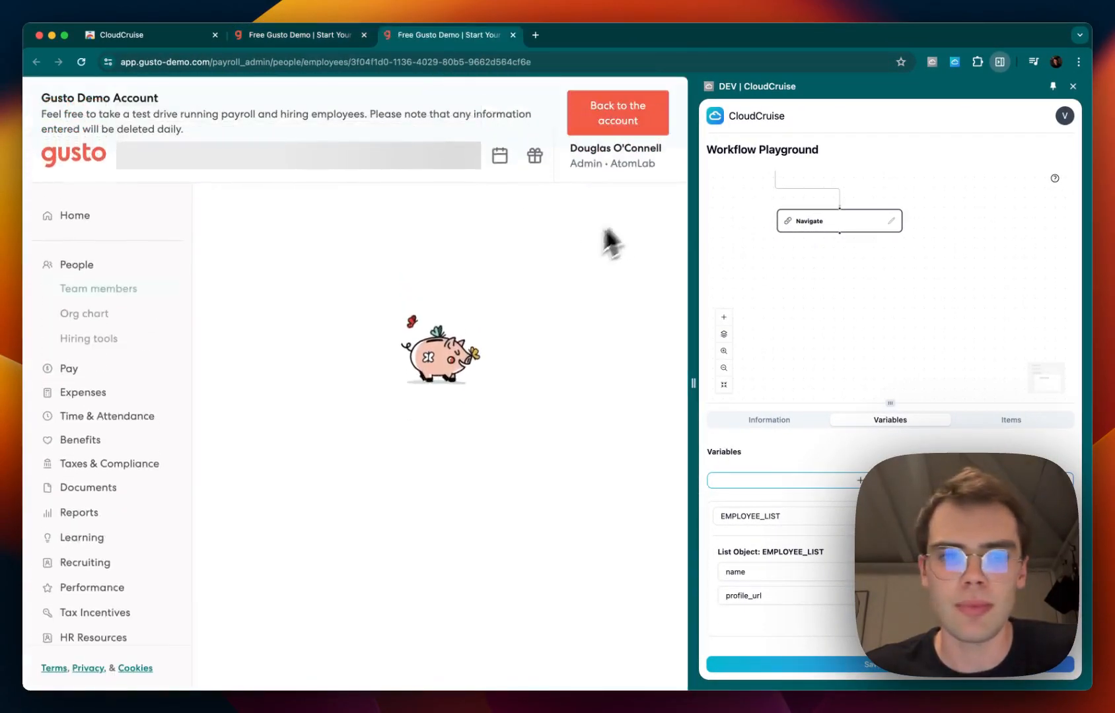
{"action": "scroll", "coordinate": [487, 438], "scroll_direction": "down", "scroll_amount": 5}
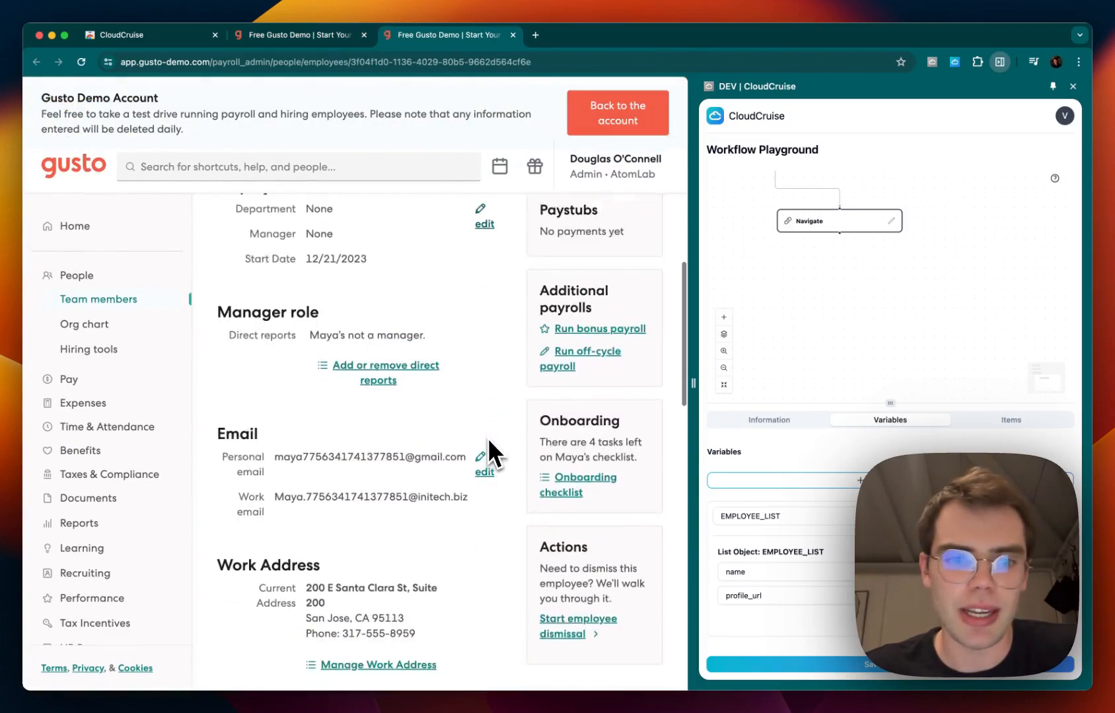
{"action": "scroll", "coordinate": [487, 438], "scroll_direction": "down", "scroll_amount": 3}
{"action": "scroll", "coordinate": [490, 455], "scroll_direction": "up", "scroll_amount": 1}
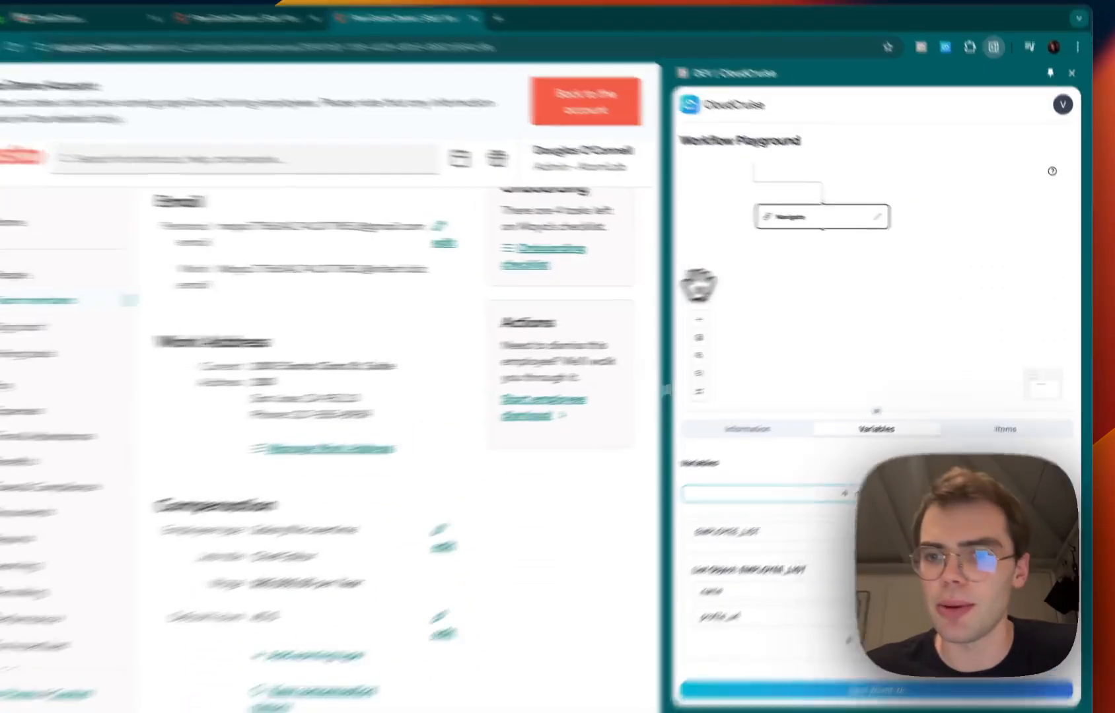
Add an Extract node below Navigate described as "Extract the state from the work address"
{"action": "right_click", "coordinate": [798, 270]}
{"action": "mouse_move", "coordinate": [830, 278]}
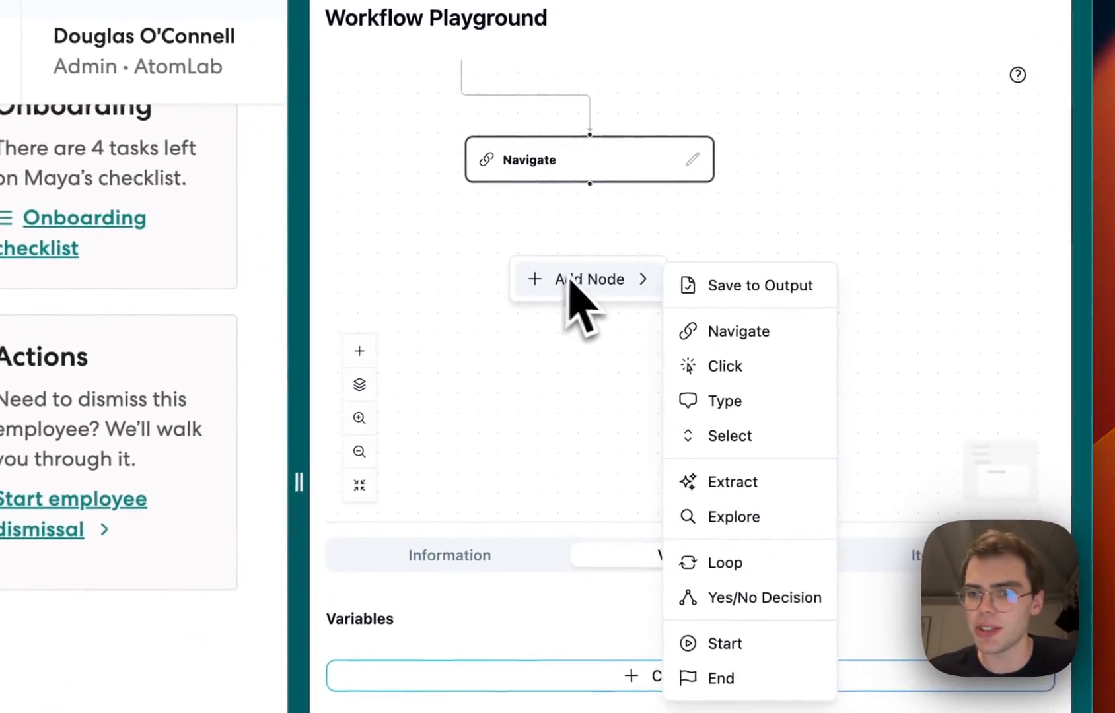
{"action": "left_click", "coordinate": [729, 480]}
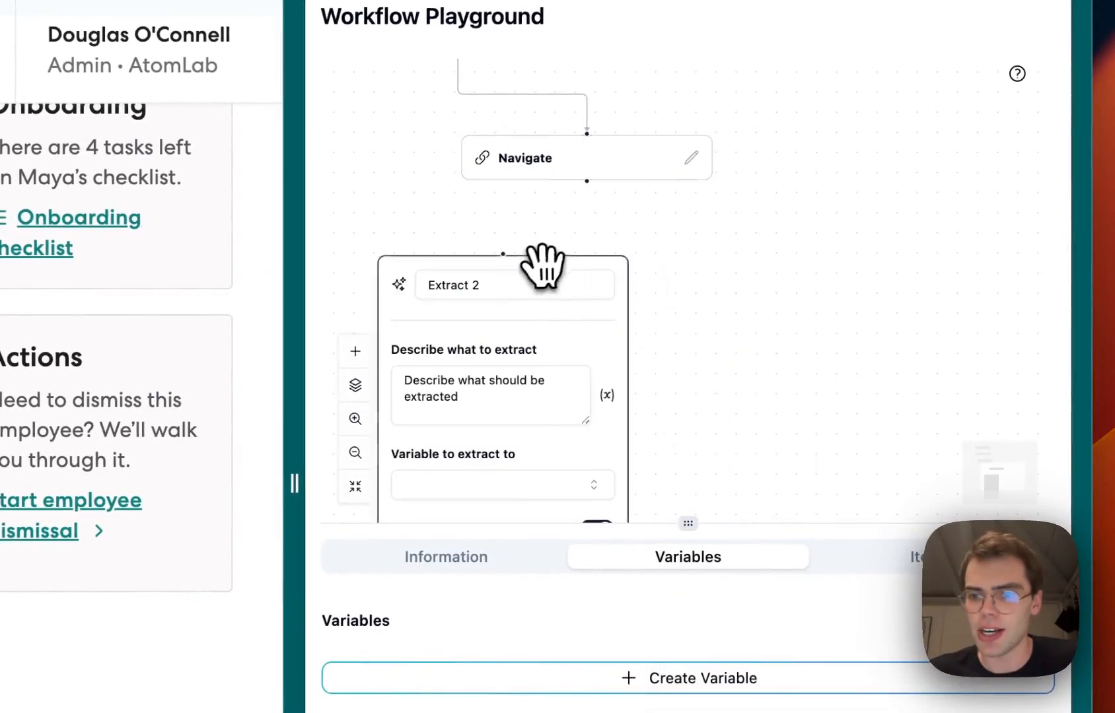
{"action": "left_click_drag", "start_coordinate": [542, 261], "coordinate": [628, 241]}
{"action": "left_click_drag", "start_coordinate": [492, 357], "coordinate": [553, 369]}
{"action": "type", "text": "Ex"}
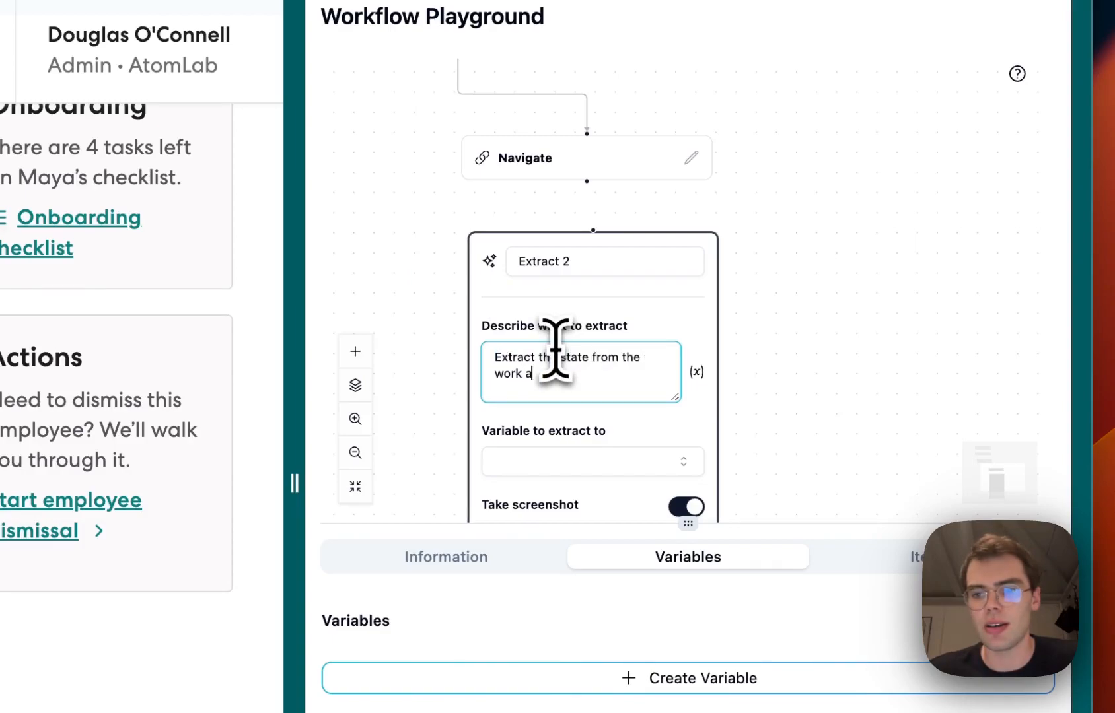
{"action": "type", "text": "dress"}
Create a new workflow variable named STATE
{"action": "scroll", "coordinate": [813, 350], "scroll_direction": "down", "scroll_amount": 3}
{"action": "left_click", "coordinate": [631, 672]}
{"action": "left_click", "coordinate": [527, 589]}
{"action": "key", "text": "super+a"}
{"action": "type", "text": "ST"}
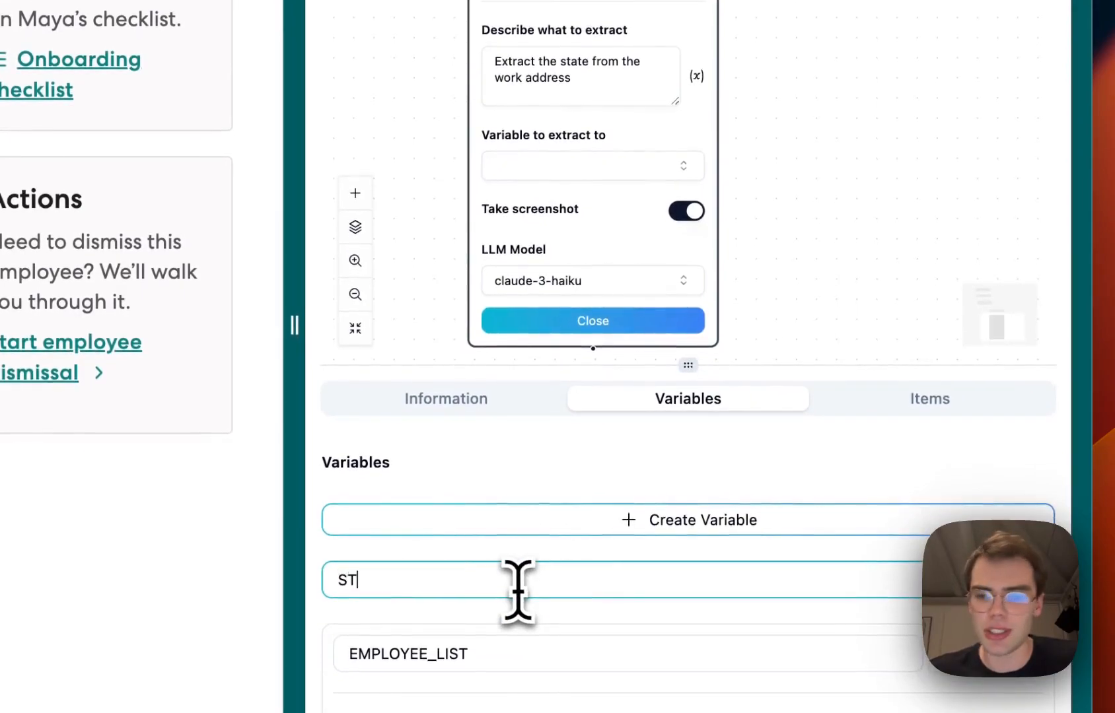
Set the Extract node to save into STATE using the gpt-3.5-turbo model, then close it
{"action": "left_click", "coordinate": [593, 167]}
{"action": "left_click", "coordinate": [561, 244]}
{"action": "scroll", "coordinate": [799, 189], "scroll_direction": "down", "scroll_amount": 1}
{"action": "scroll", "coordinate": [800, 188], "scroll_direction": "down", "scroll_amount": 1}
{"action": "scroll", "coordinate": [770, 60], "scroll_direction": "down", "scroll_amount": 2}
{"action": "left_click", "coordinate": [644, 325]}
{"action": "left_click", "coordinate": [532, 405]}
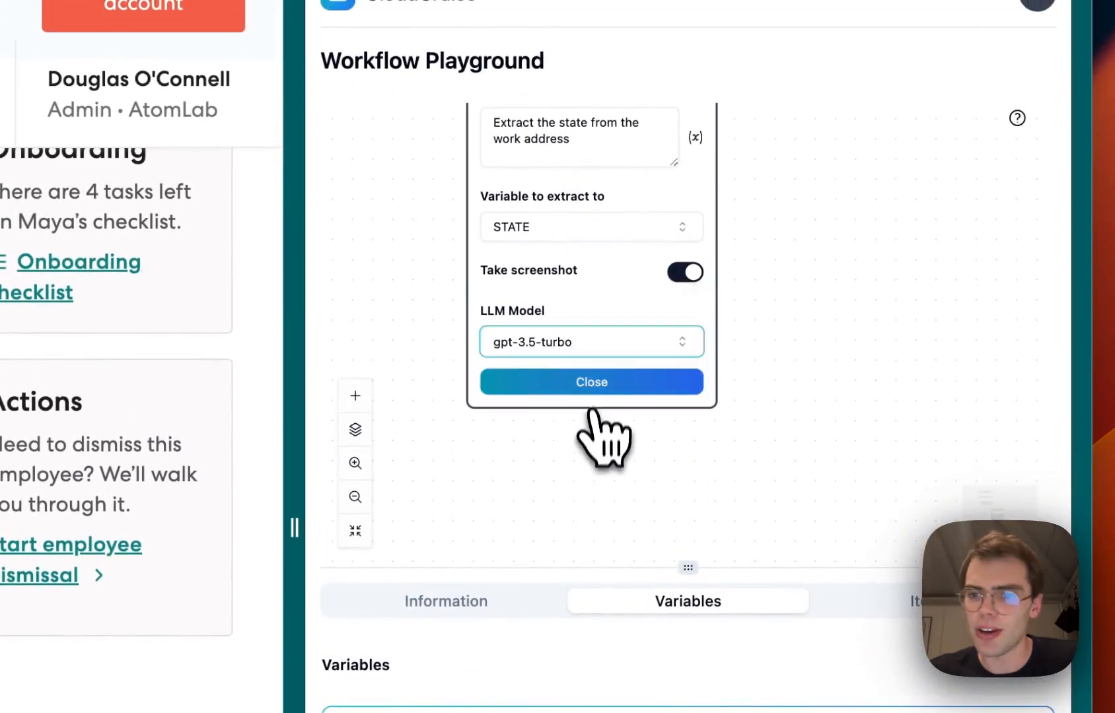
{"action": "left_click", "coordinate": [594, 363]}
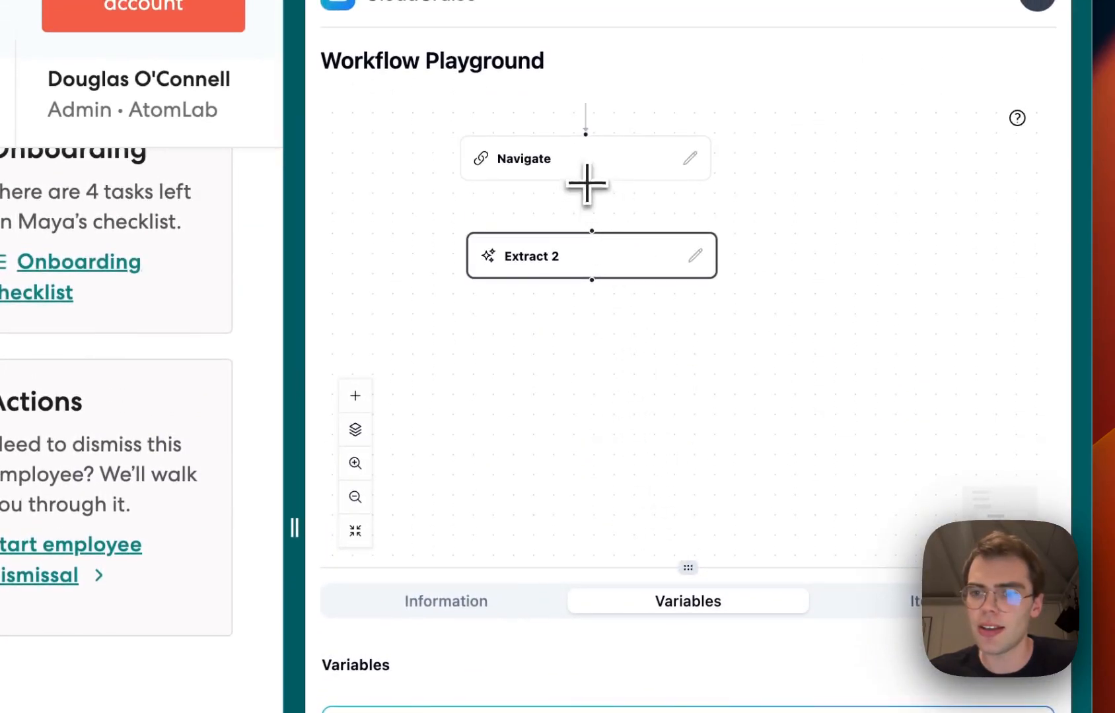
Add a Click node and place it below Extract 2
{"action": "right_click", "coordinate": [544, 336]}
{"action": "mouse_move", "coordinate": [604, 361]}
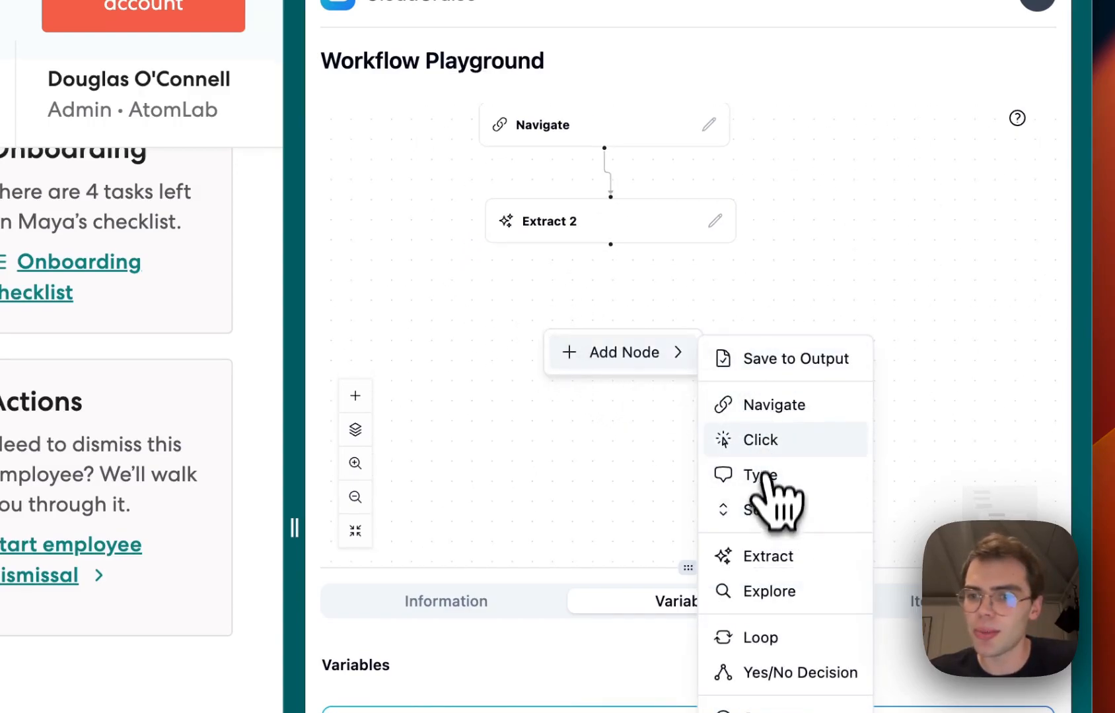
{"action": "left_click", "coordinate": [763, 440]}
{"action": "left_click_drag", "start_coordinate": [565, 346], "coordinate": [657, 291]}
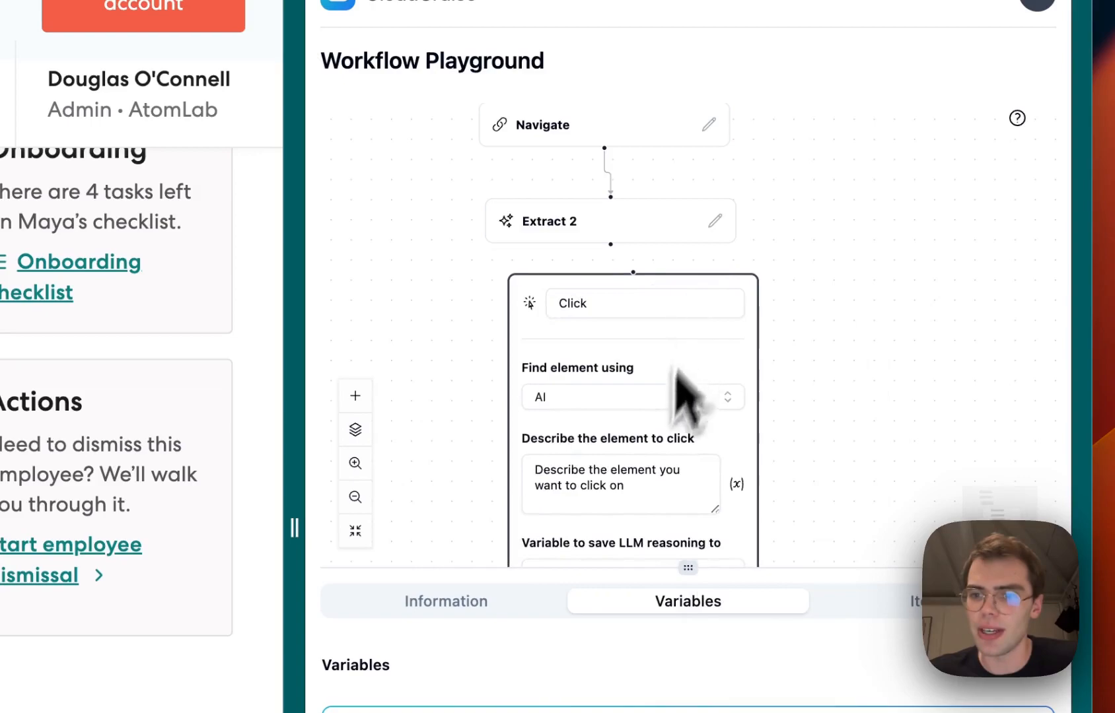
Describe the element to click as "Click on the Documents tab in the employee's profile"
{"action": "left_click", "coordinate": [618, 491]}
{"action": "triple_click", "coordinate": [626, 488]}
{"action": "scroll", "coordinate": [418, 335], "scroll_direction": "up", "scroll_amount": 7}
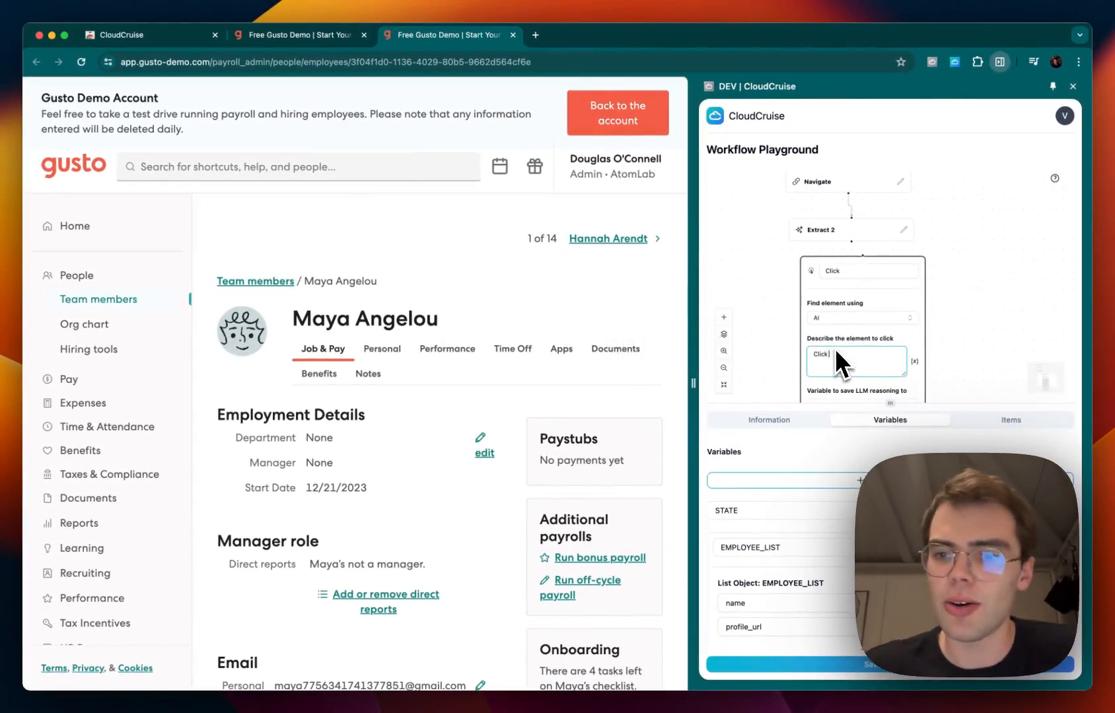
{"action": "type", "text": "Click on the Documents tab in the"}
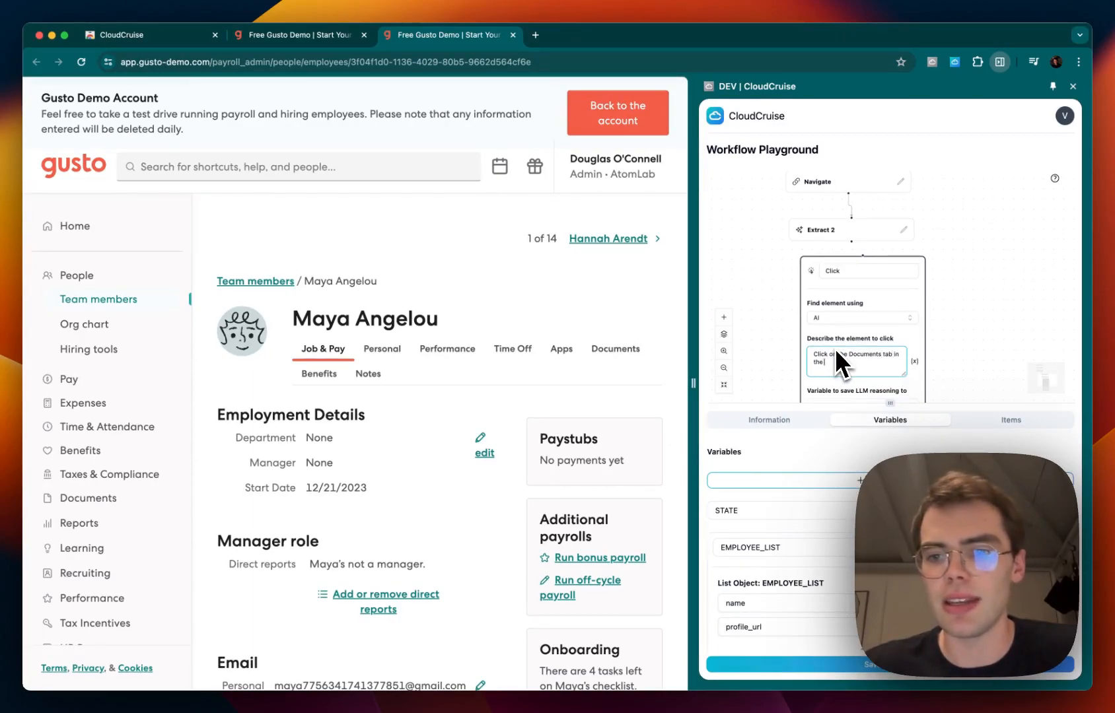
{"action": "type", "text": " employee's"}
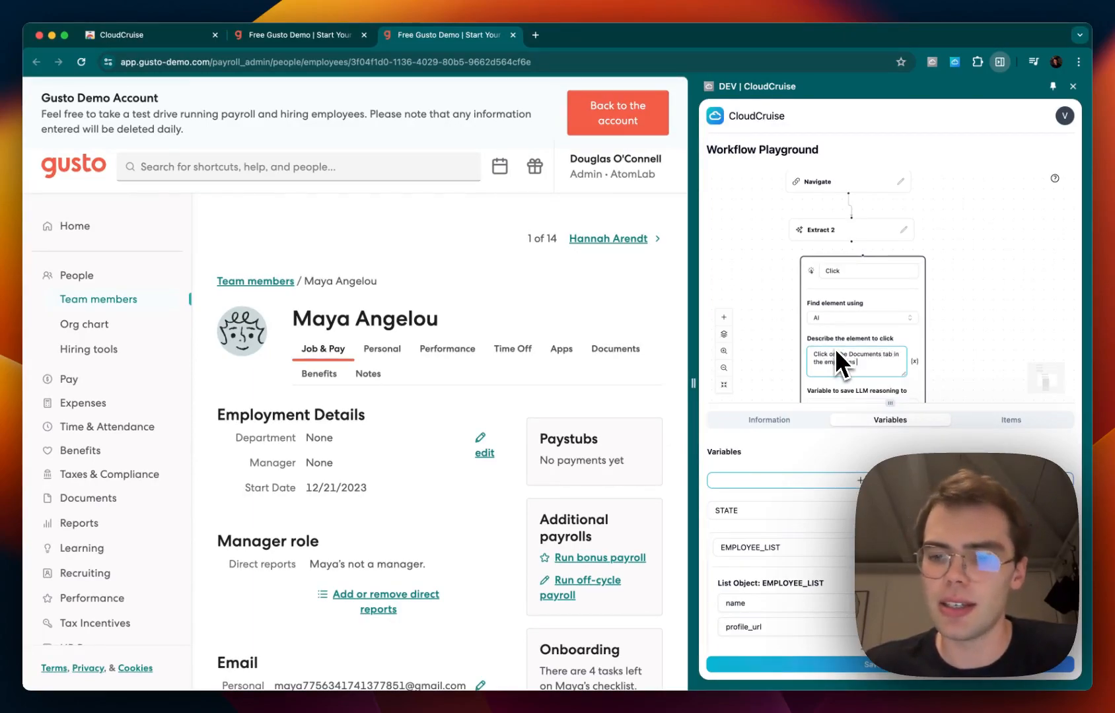
{"action": "type", "text": " profi"}
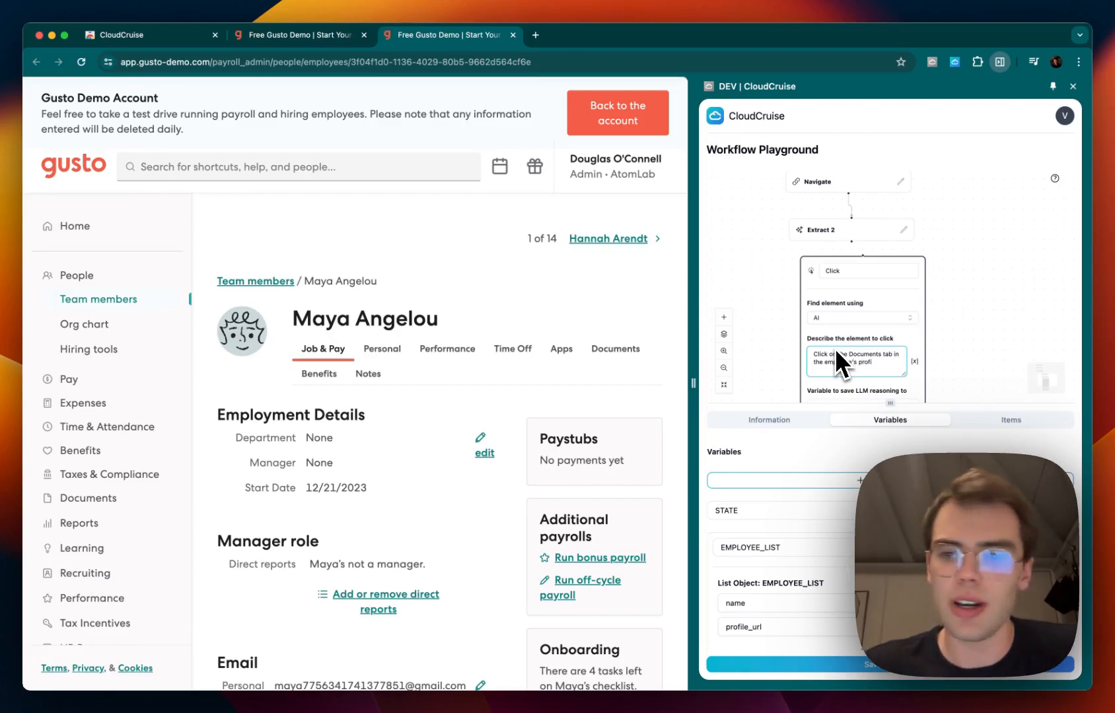
{"action": "type", "text": "le"}
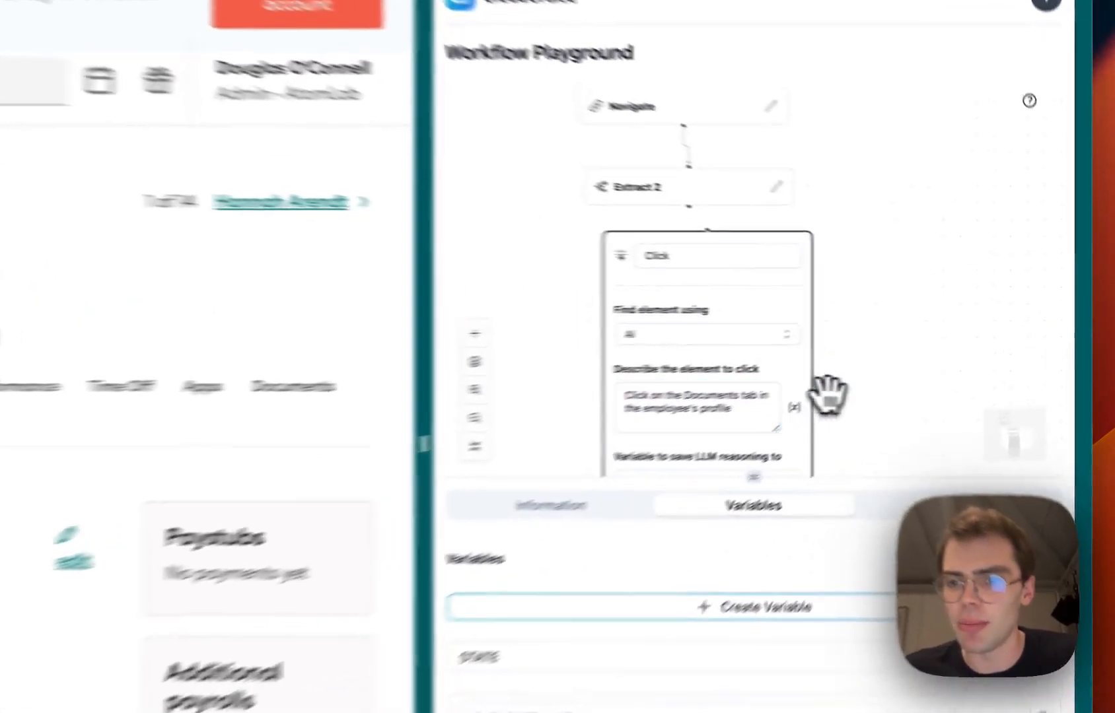
Set the Click node's LLM model to gpt-4-0125-preview and close the node
{"action": "left_click_drag", "start_coordinate": [932, 353], "coordinate": [948, 274]}
{"action": "scroll", "coordinate": [790, 303], "scroll_direction": "down", "scroll_amount": 1}
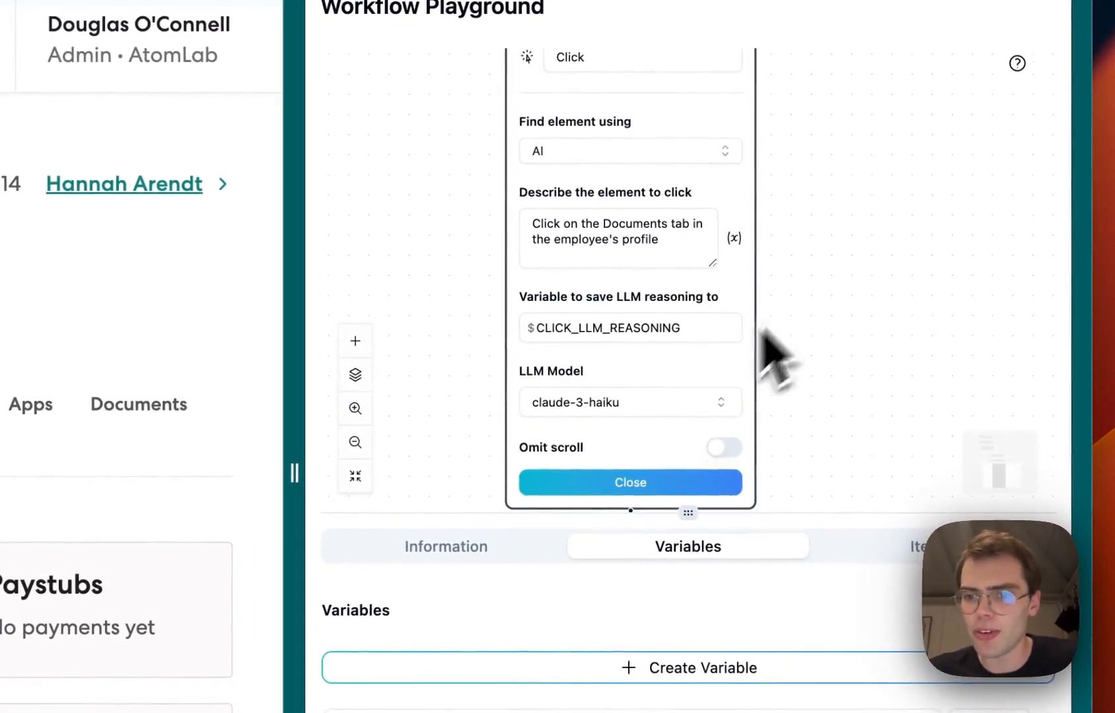
{"action": "left_click", "coordinate": [660, 405]}
{"action": "left_click", "coordinate": [634, 505]}
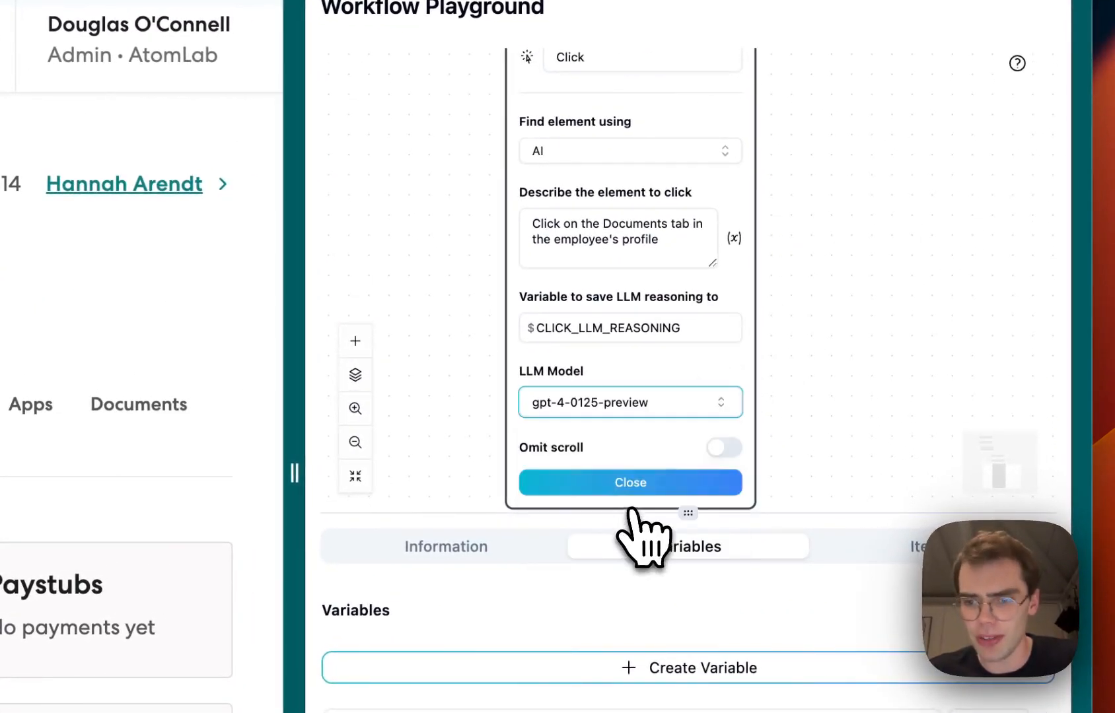
{"action": "left_click", "coordinate": [630, 482]}
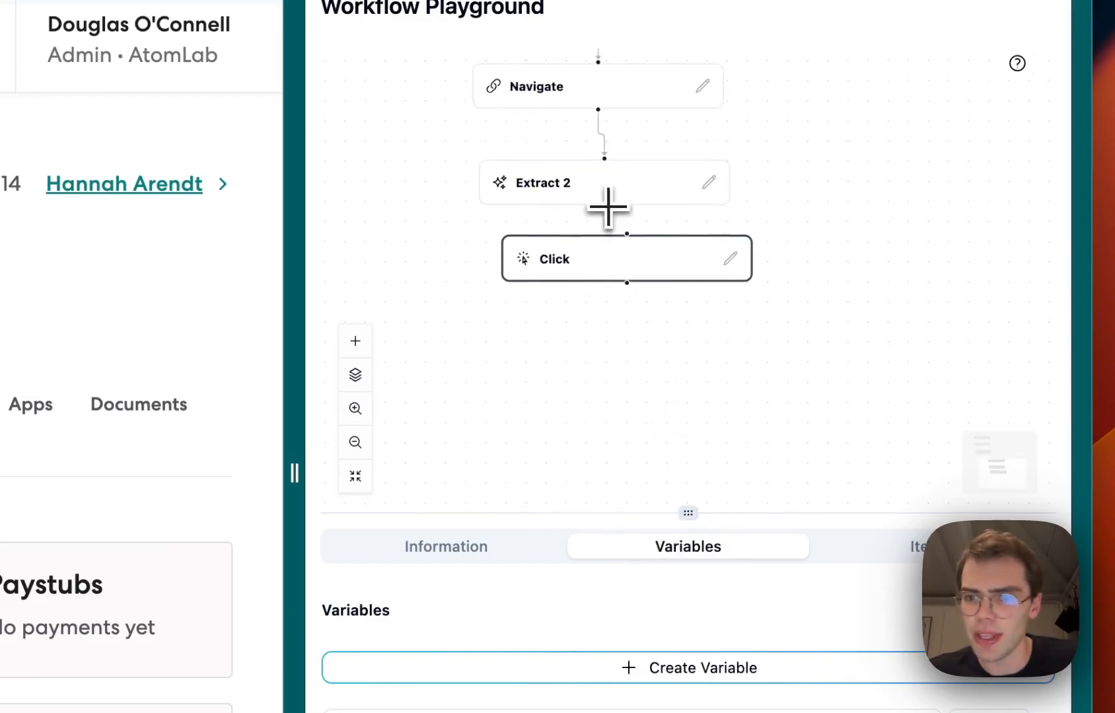
Open the Documents tab on the employee's profile page
{"action": "scroll", "coordinate": [564, 351], "scroll_direction": "down", "scroll_amount": 3}
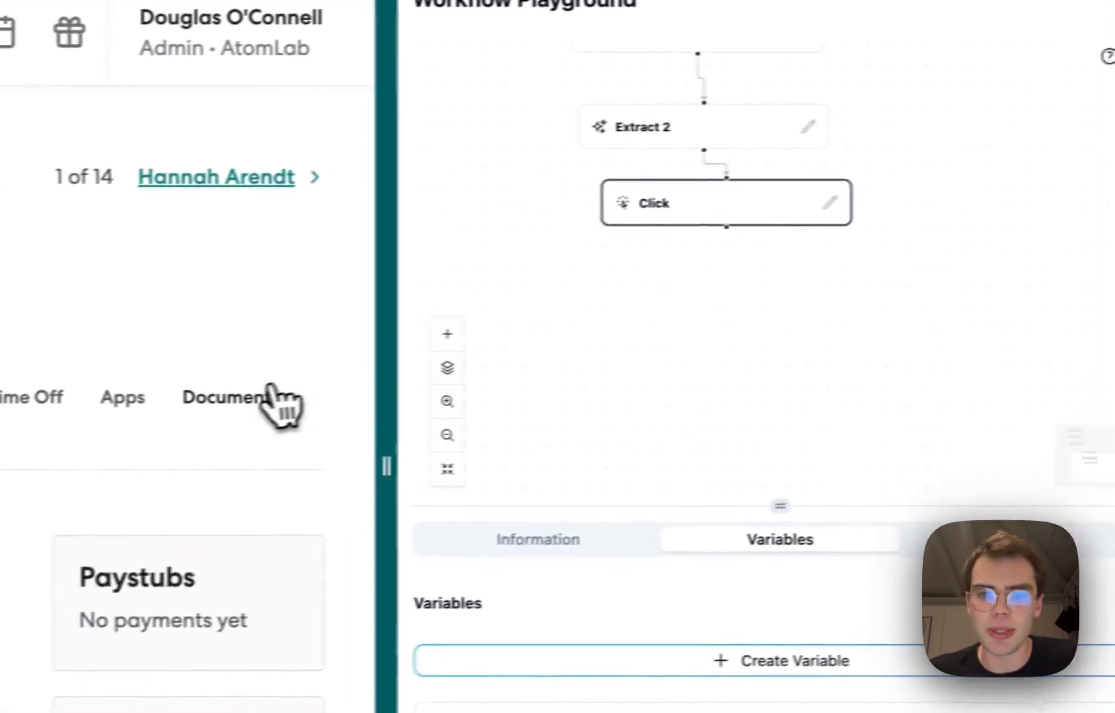
{"action": "left_click", "coordinate": [179, 401]}
Add another Extract node and place it below the Click node
{"action": "right_click", "coordinate": [618, 317]}
{"action": "mouse_move", "coordinate": [668, 344]}
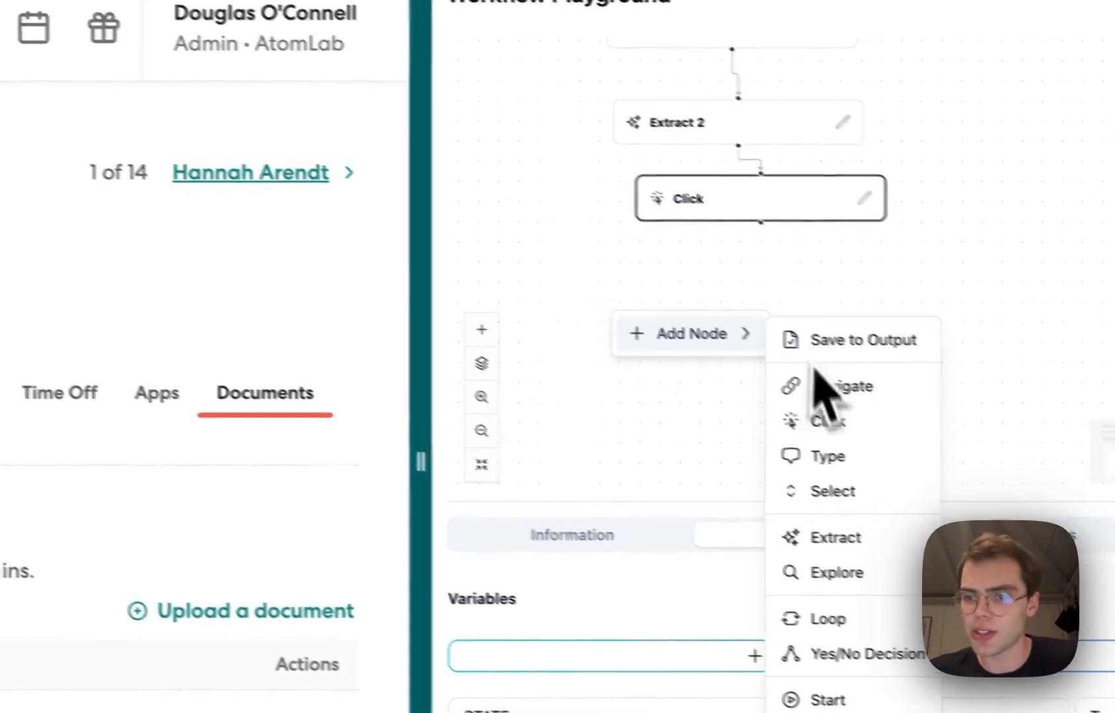
{"action": "left_click", "coordinate": [723, 508]}
{"action": "left_click_drag", "start_coordinate": [560, 291], "coordinate": [715, 214]}
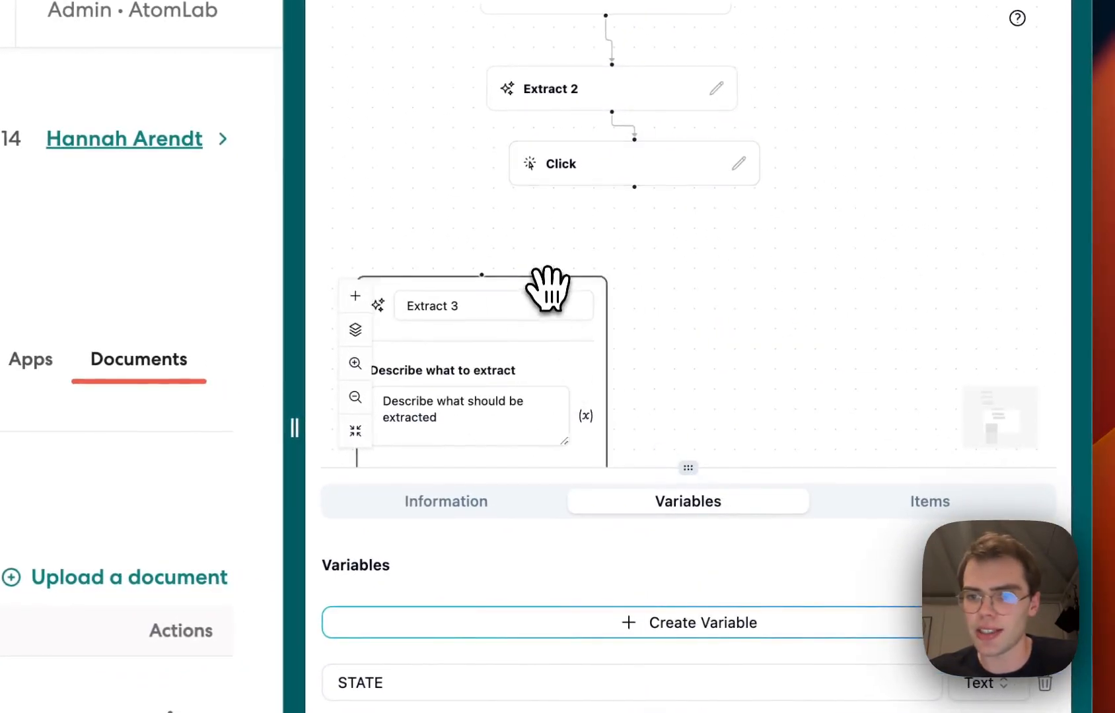
Describe the extraction as "Extract the names of the documents in the employee's profile. Extract as a single concatenated string."
{"action": "left_click", "coordinate": [639, 330]}
{"action": "triple_click", "coordinate": [623, 353]}
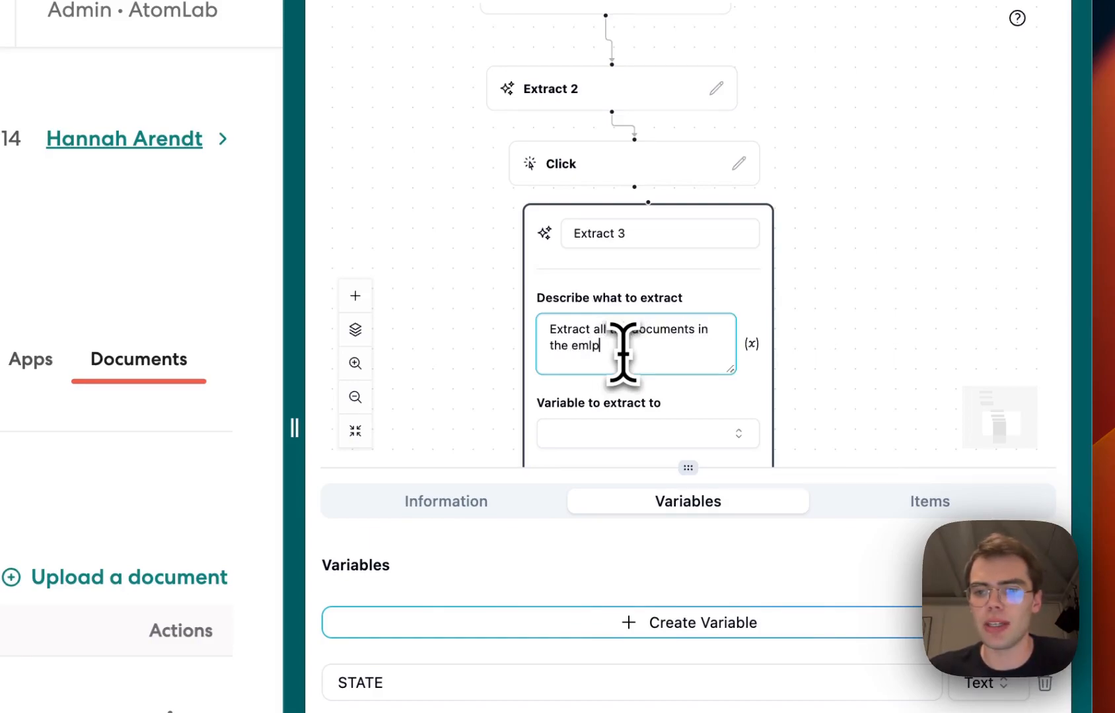
{"action": "double_click", "coordinate": [600, 333]}
{"action": "key", "text": "BackSpace"}
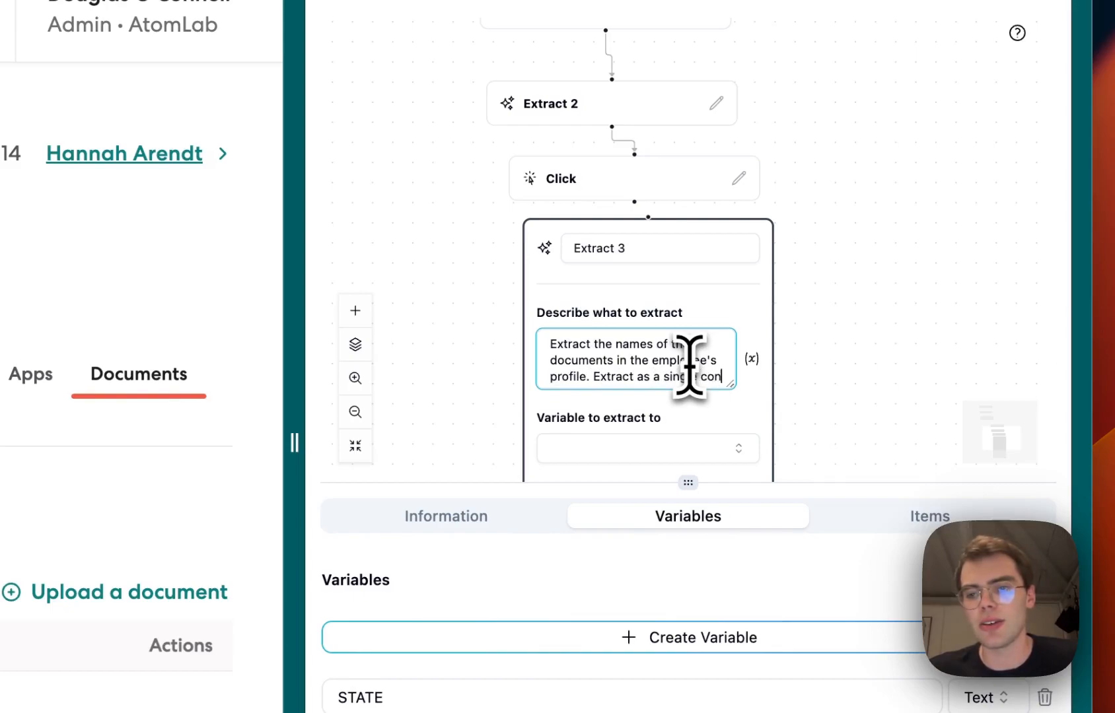
{"action": "type", "text": "d string."}
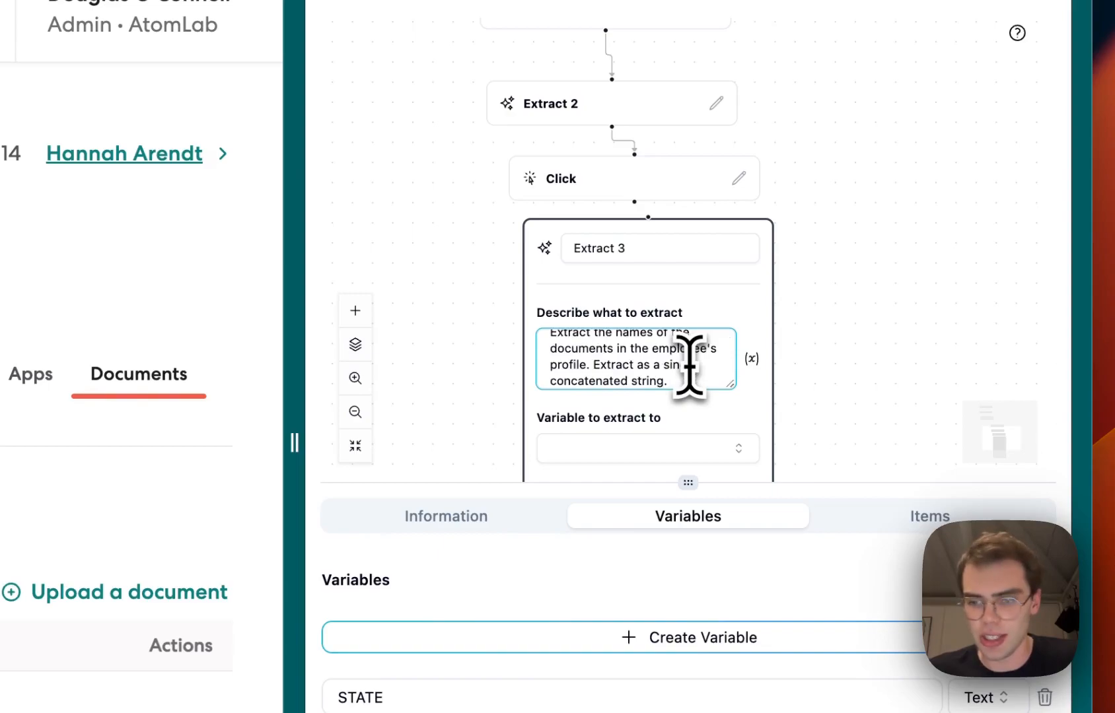
Create a new workflow variable named DOCUMENTS
{"action": "scroll", "coordinate": [821, 241], "scroll_direction": "down", "scroll_amount": 5}
{"action": "left_click", "coordinate": [705, 465]}
{"action": "double_click", "coordinate": [587, 516]}
{"action": "type", "text": "DOCUMENTS"}
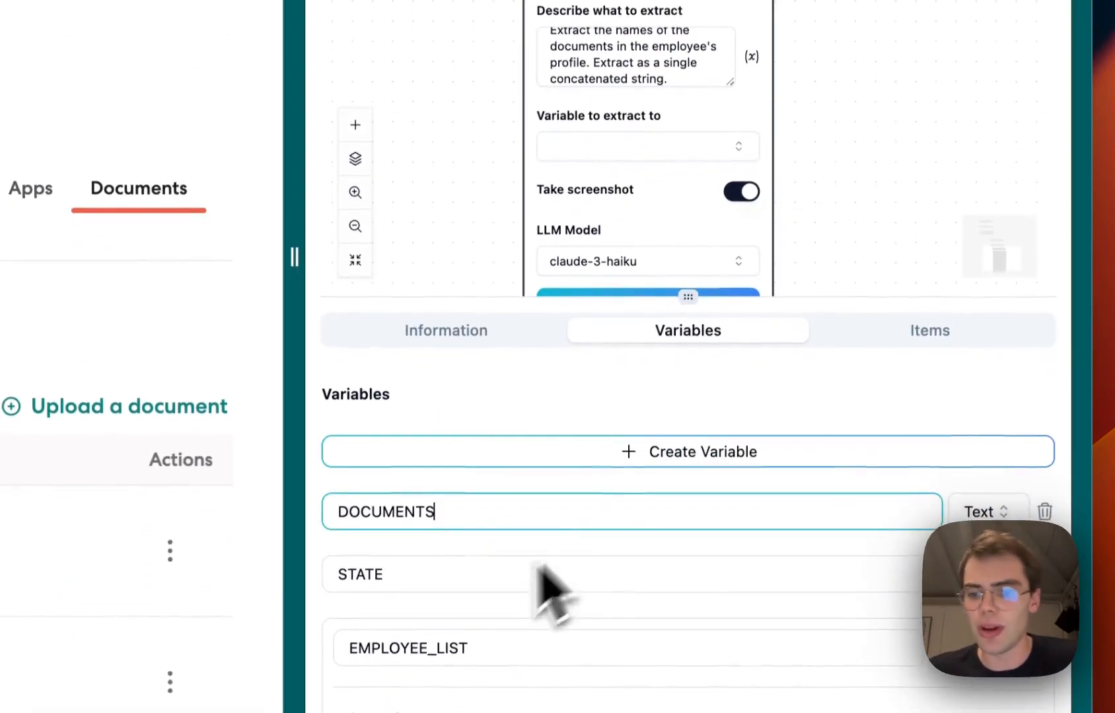
Set Extract 3 to save into DOCUMENTS using gpt-4-0125-preview, then close the node
{"action": "scroll", "coordinate": [895, 551], "scroll_direction": "down", "scroll_amount": 1}
{"action": "scroll", "coordinate": [726, 310], "scroll_direction": "up", "scroll_amount": 3}
{"action": "left_click", "coordinate": [617, 297]}
{"action": "left_click", "coordinate": [604, 408]}
{"action": "scroll", "coordinate": [895, 249], "scroll_direction": "down", "scroll_amount": 2}
{"action": "left_click", "coordinate": [733, 393]}
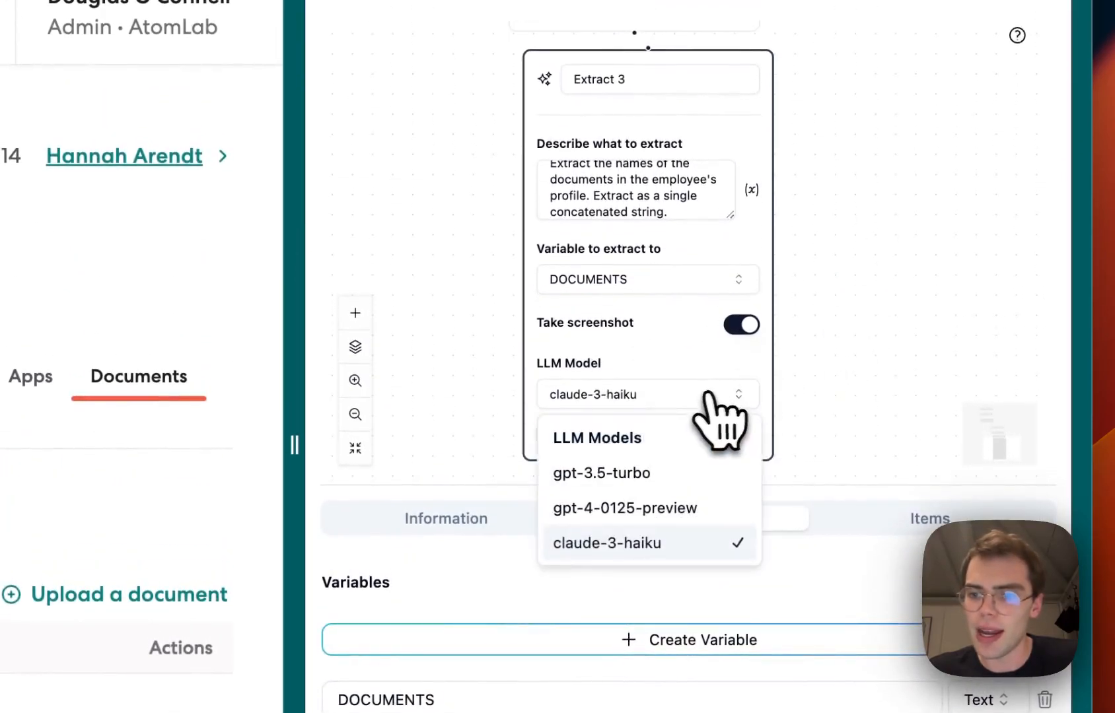
{"action": "left_click", "coordinate": [687, 510]}
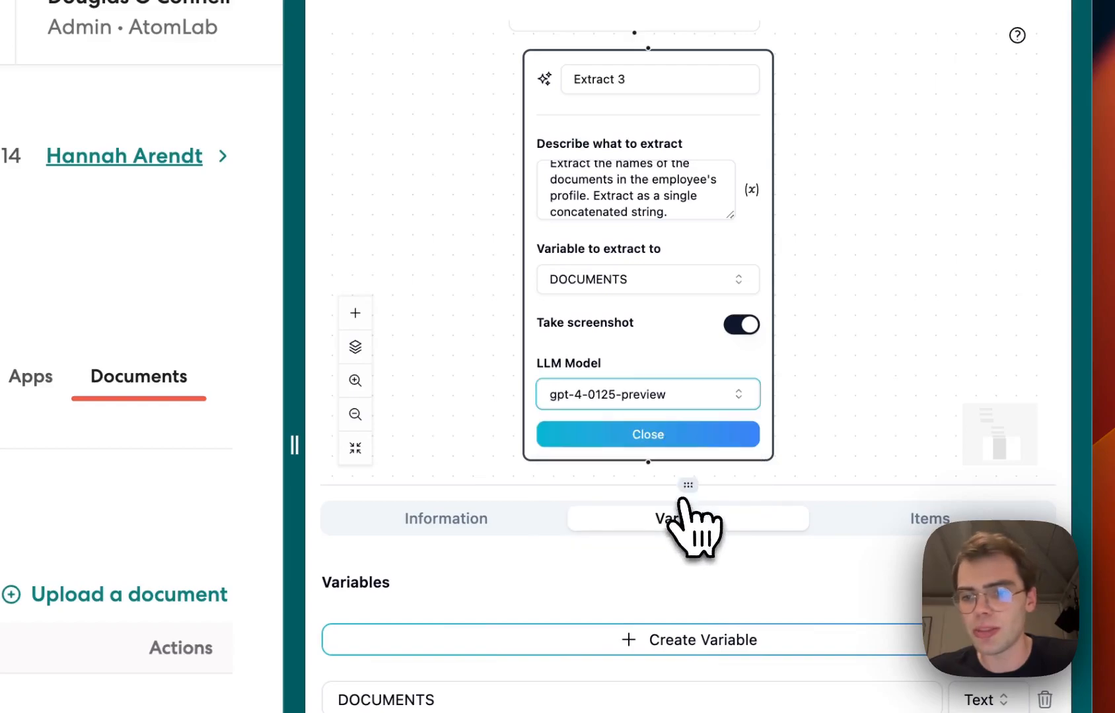
{"action": "left_click", "coordinate": [684, 439]}
Connect the Click node's output to Extract 3
{"action": "scroll", "coordinate": [684, 396], "scroll_direction": "up", "scroll_amount": 3}
{"action": "left_click_drag", "start_coordinate": [663, 274], "coordinate": [651, 301]}
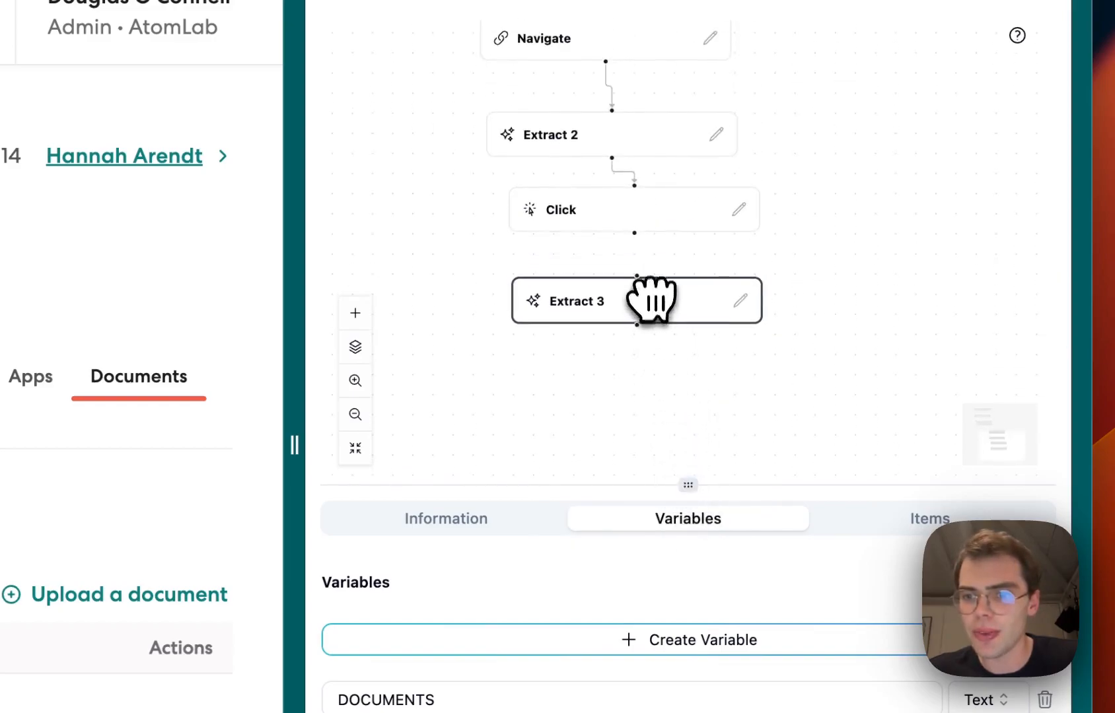
{"action": "scroll", "coordinate": [627, 343], "scroll_direction": "left", "scroll_amount": 5}
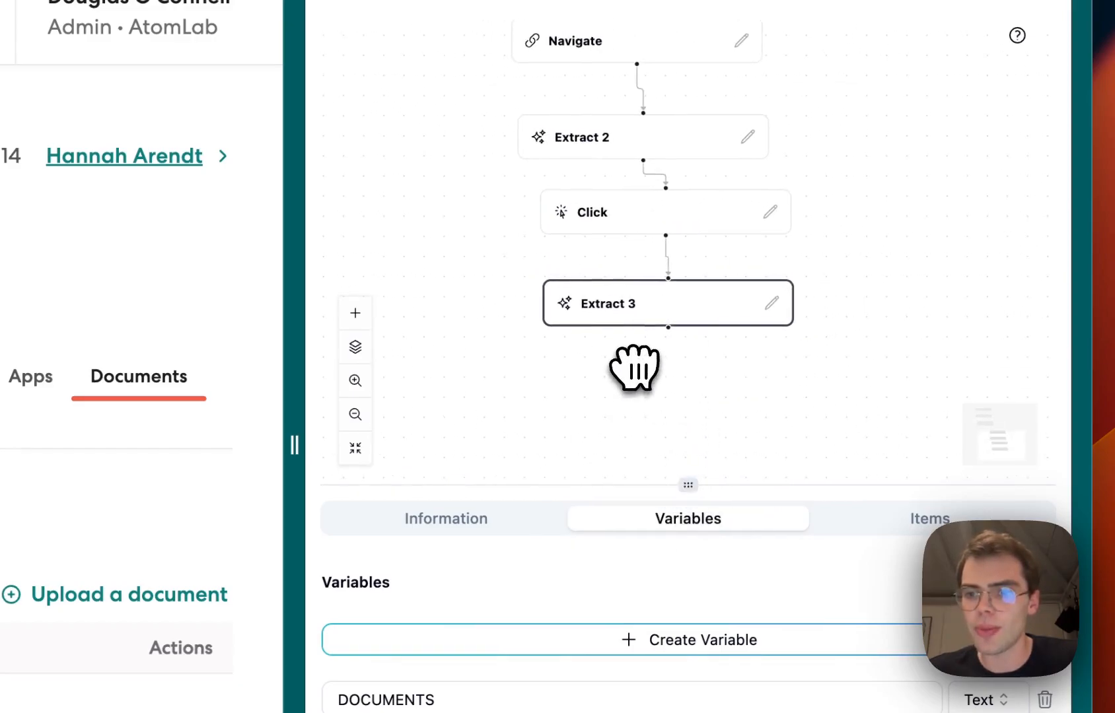
{"action": "scroll", "coordinate": [684, 382], "scroll_direction": "right", "scroll_amount": 5}
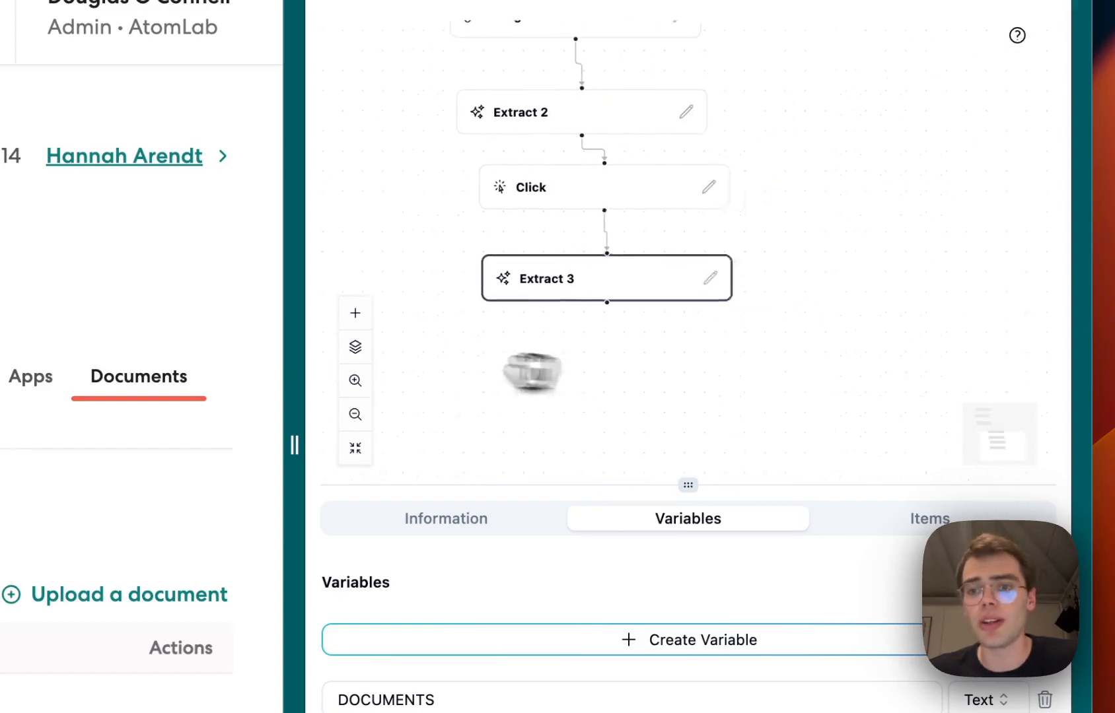
Add a Save to Output node below Extract 3 with three variable rows
{"action": "right_click", "coordinate": [510, 369]}
{"action": "mouse_move", "coordinate": [594, 391]}
{"action": "left_click", "coordinate": [739, 396]}
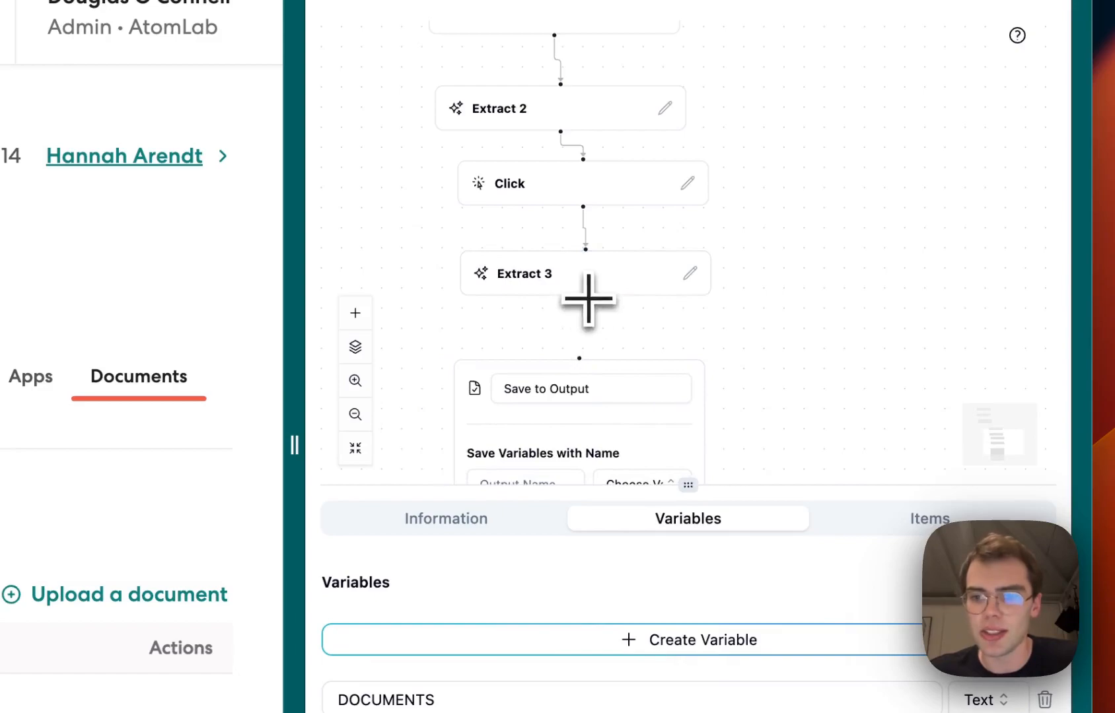
{"action": "left_click_drag", "start_coordinate": [651, 356], "coordinate": [780, 126]}
{"action": "left_click", "coordinate": [655, 288]}
{"action": "left_click", "coordinate": [654, 326]}
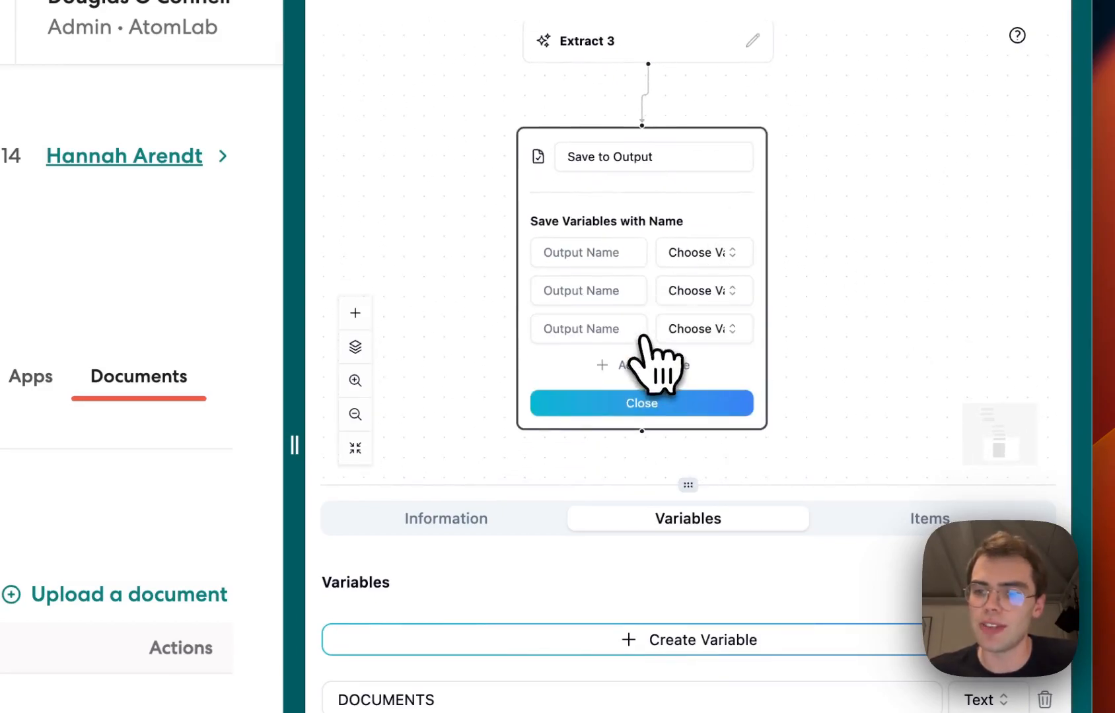
Map the first output row to the current employee variable
{"action": "left_click", "coordinate": [705, 251]}
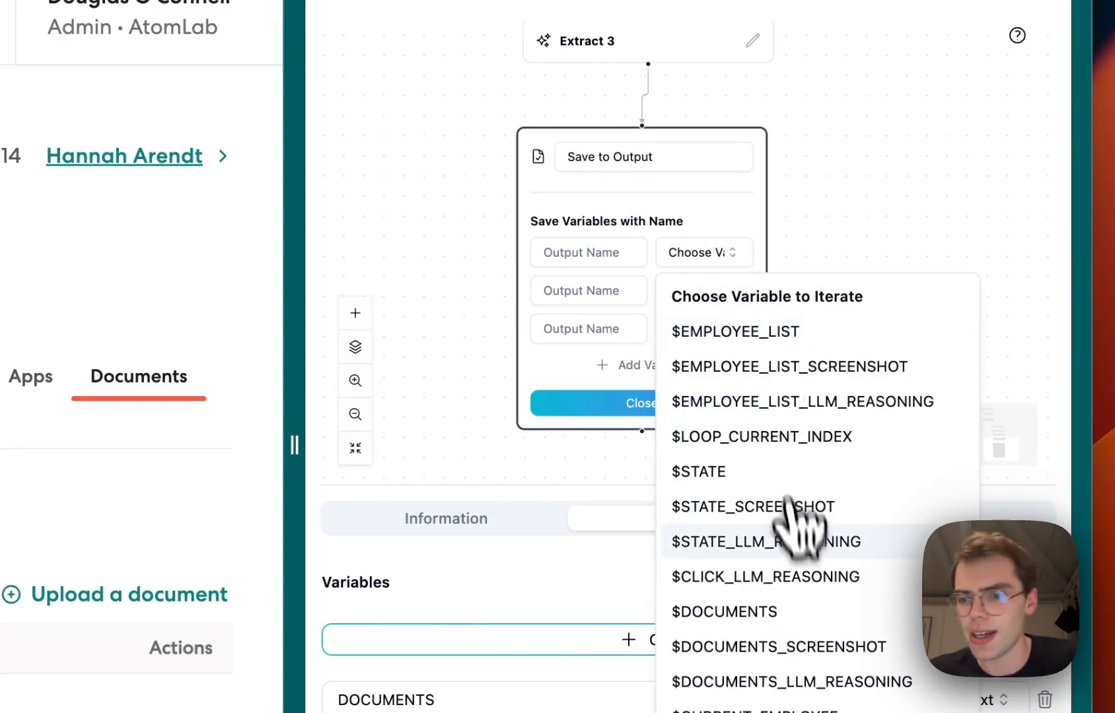
{"action": "scroll", "coordinate": [802, 638], "scroll_direction": "down", "scroll_amount": 2}
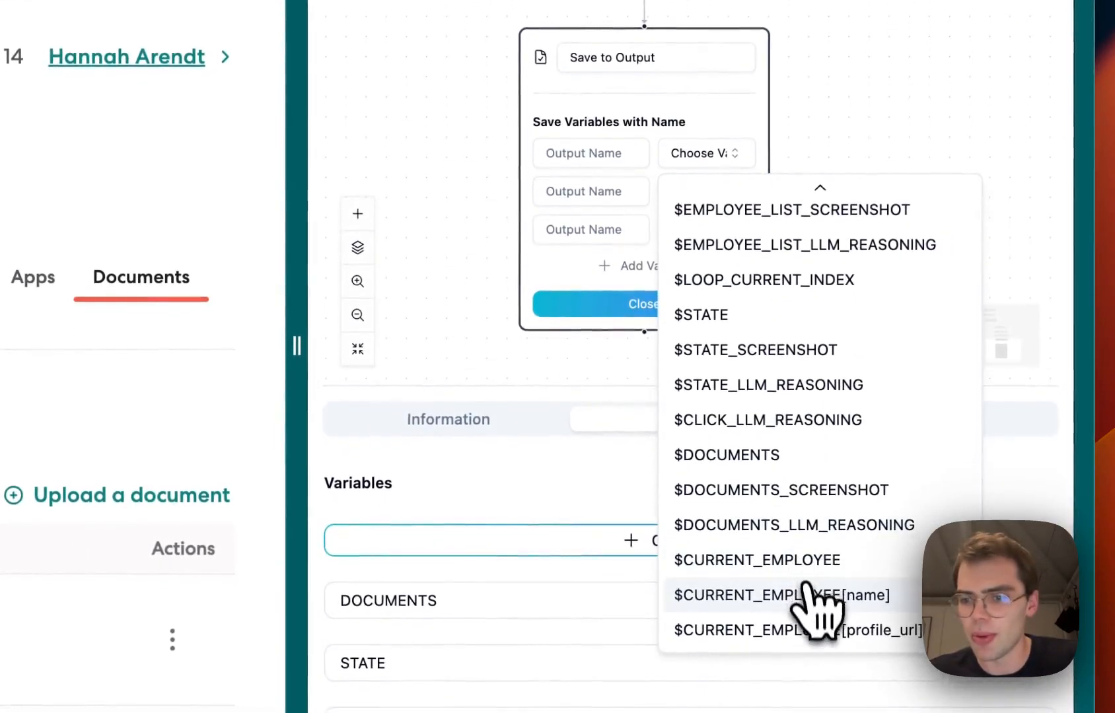
{"action": "left_click", "coordinate": [804, 595]}
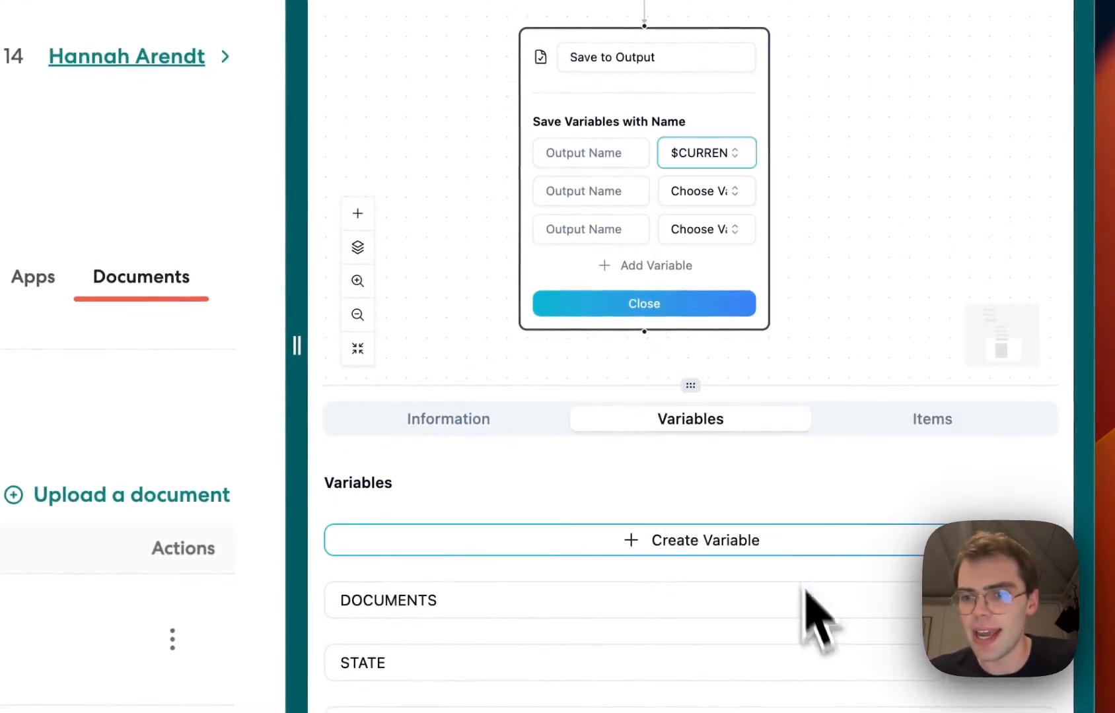
Map the second and third output rows to $STATE and $DOCUMENTS
{"action": "left_click", "coordinate": [726, 197]}
{"action": "left_click", "coordinate": [759, 411]}
{"action": "left_click", "coordinate": [707, 231]}
{"action": "left_click", "coordinate": [739, 589]}
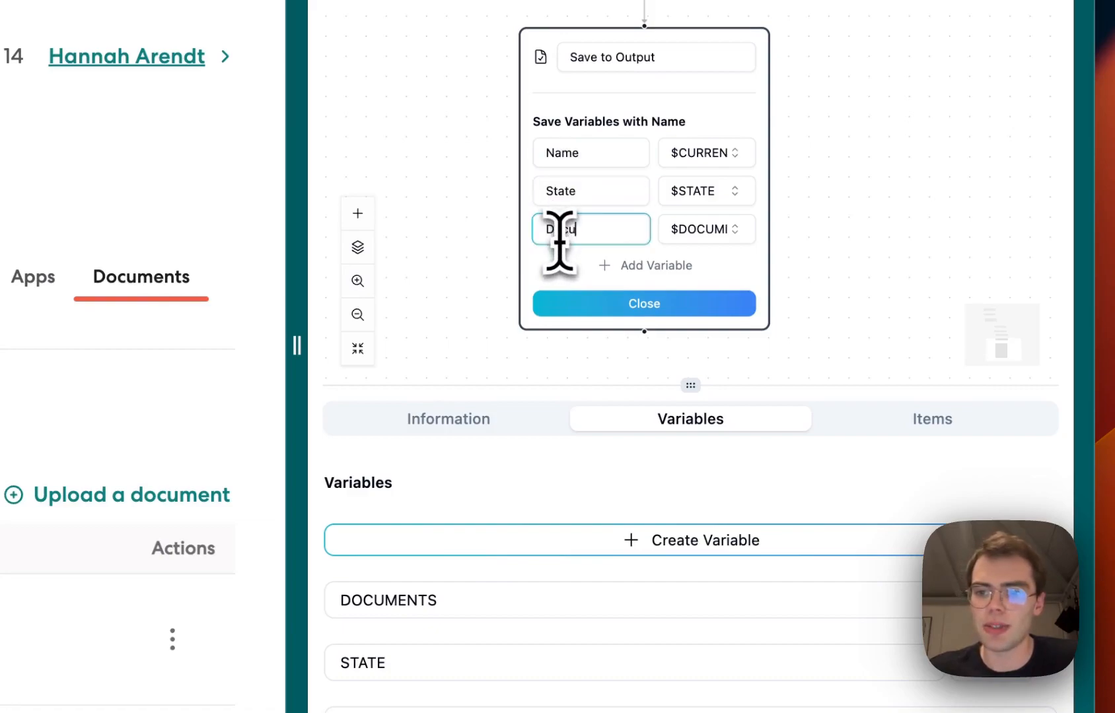
Detach the Extract node from Start and shift the rest of the flow down to make room below Start
{"action": "left_click", "coordinate": [589, 309]}
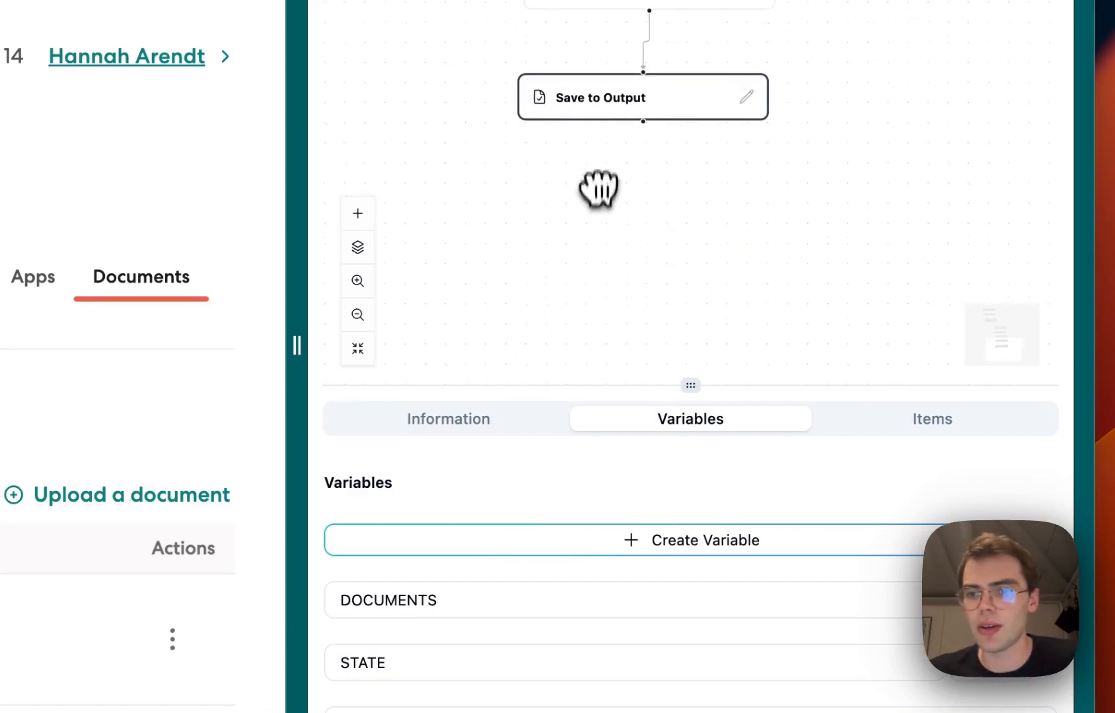
{"action": "left_click_drag", "start_coordinate": [597, 192], "coordinate": [597, 256]}
{"action": "left_click", "coordinate": [356, 314]}
{"action": "left_click", "coordinate": [356, 314]}
{"action": "left_click", "coordinate": [356, 314]}
{"action": "left_click_drag", "start_coordinate": [526, 132], "coordinate": [535, 283]}
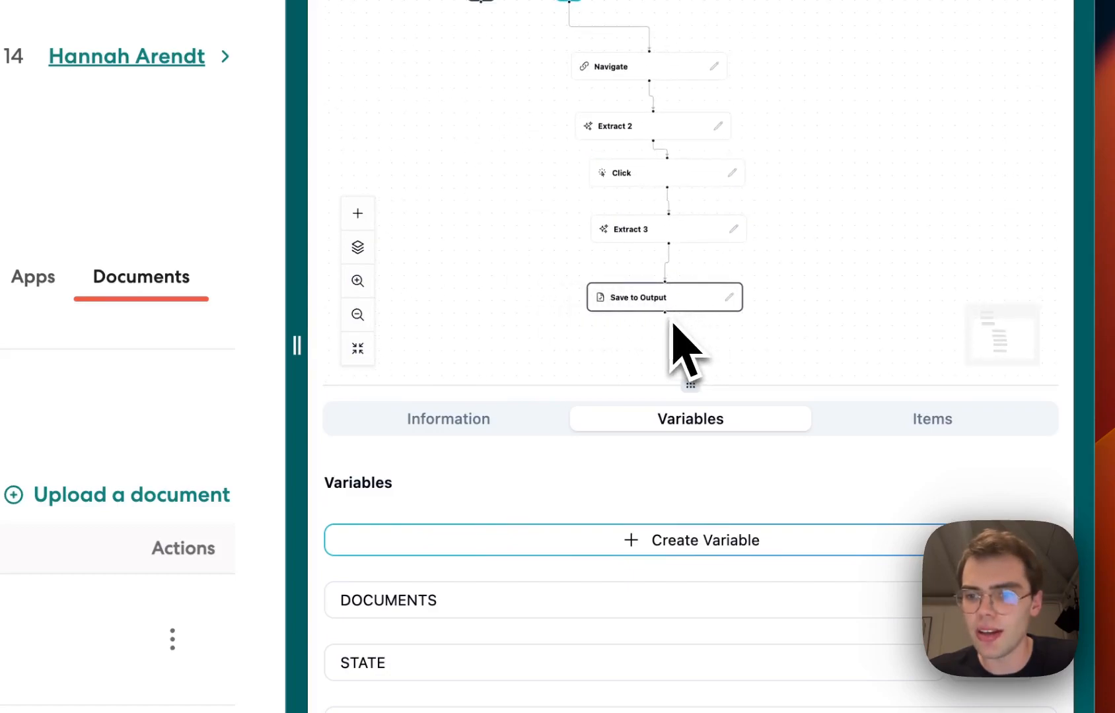
{"action": "left_click_drag", "start_coordinate": [472, 16], "coordinate": [597, 197]}
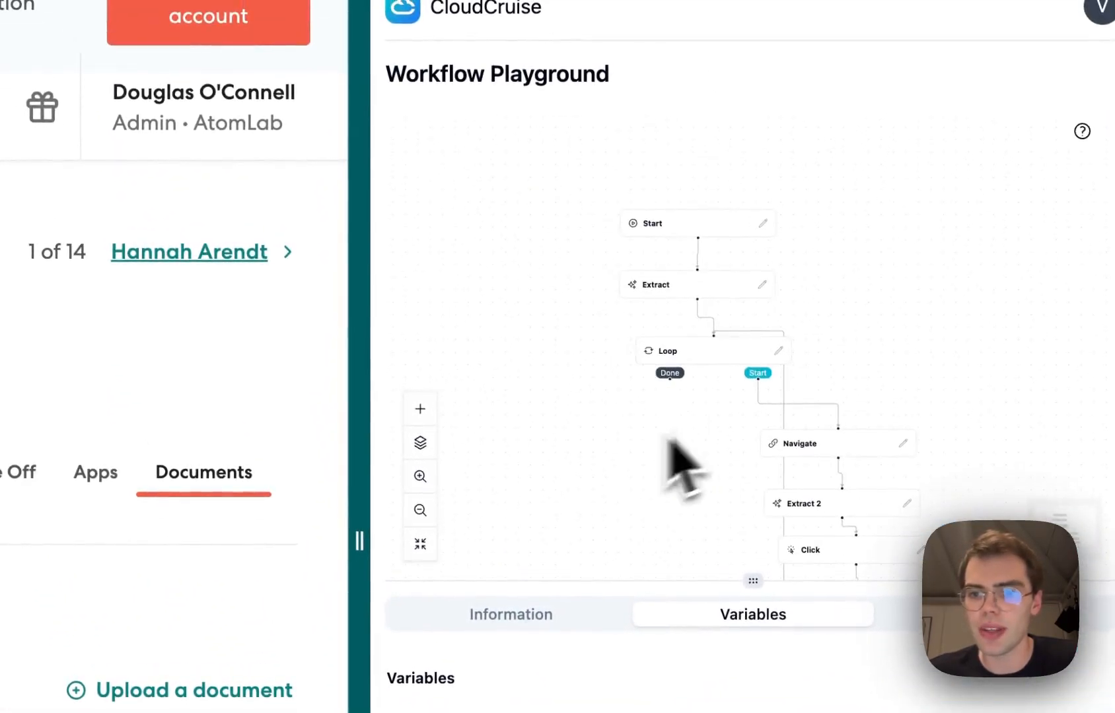
{"action": "left_click", "coordinate": [420, 476]}
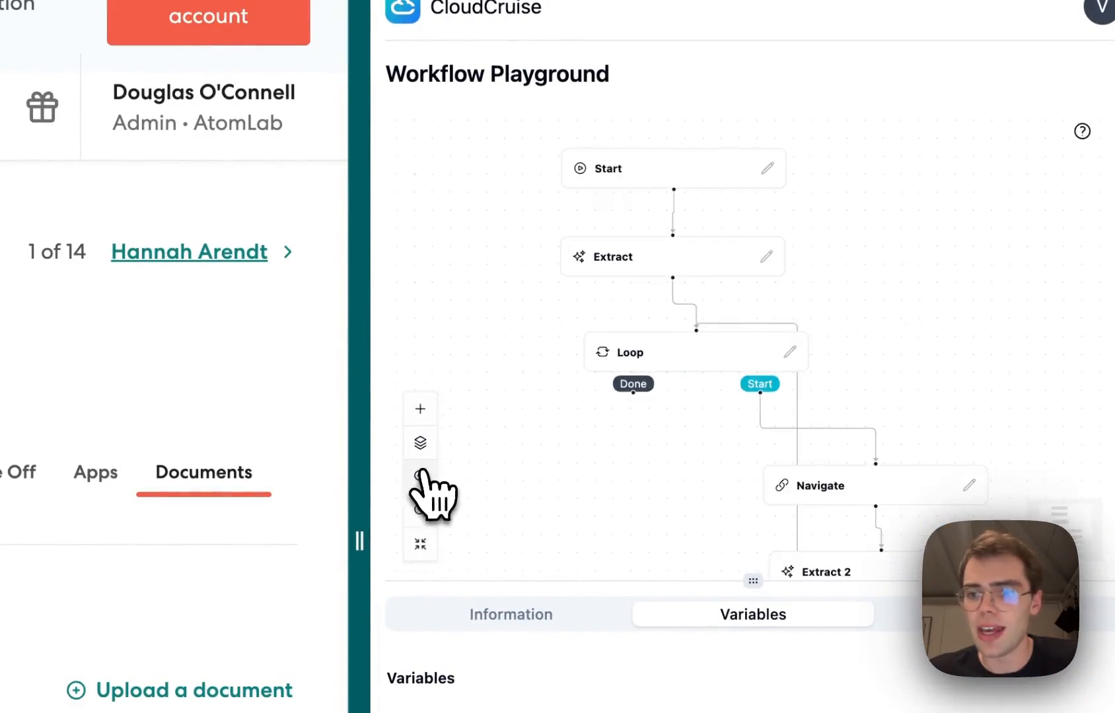
{"action": "left_click_drag", "start_coordinate": [521, 459], "coordinate": [643, 457]}
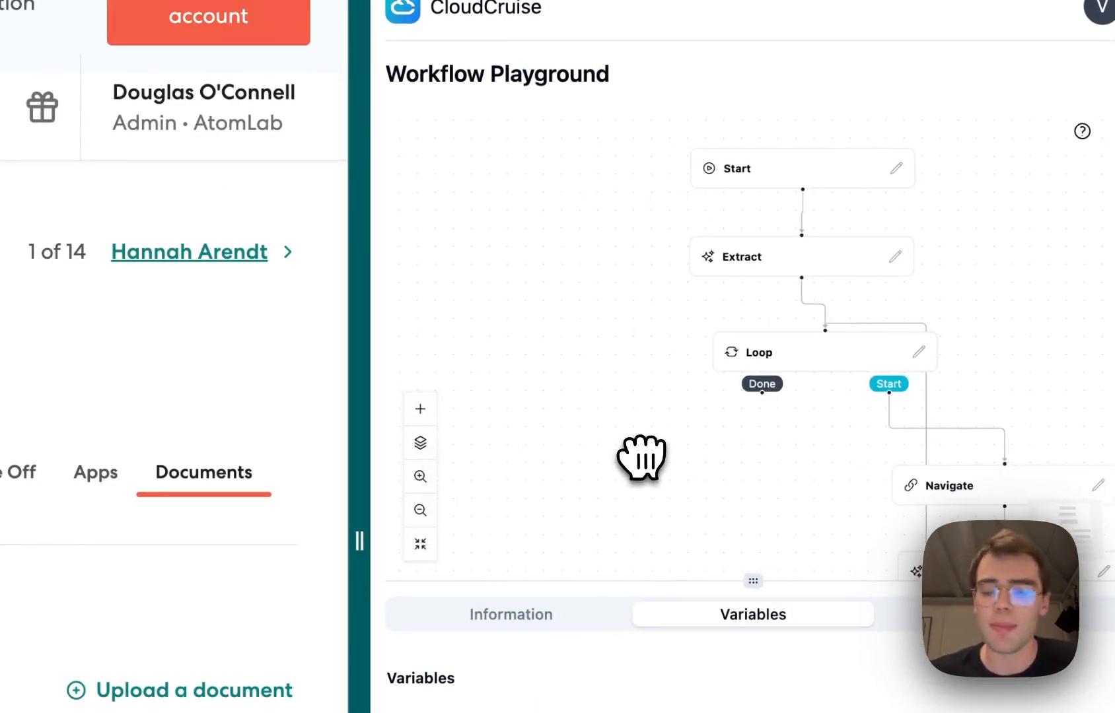
{"action": "left_click_drag", "start_coordinate": [699, 422], "coordinate": [696, 414]}
{"action": "left_click_drag", "start_coordinate": [761, 442], "coordinate": [688, 425]}
{"action": "left_click", "coordinate": [470, 52]}
{"action": "scroll", "coordinate": [548, 235], "scroll_direction": "down", "scroll_amount": 5}
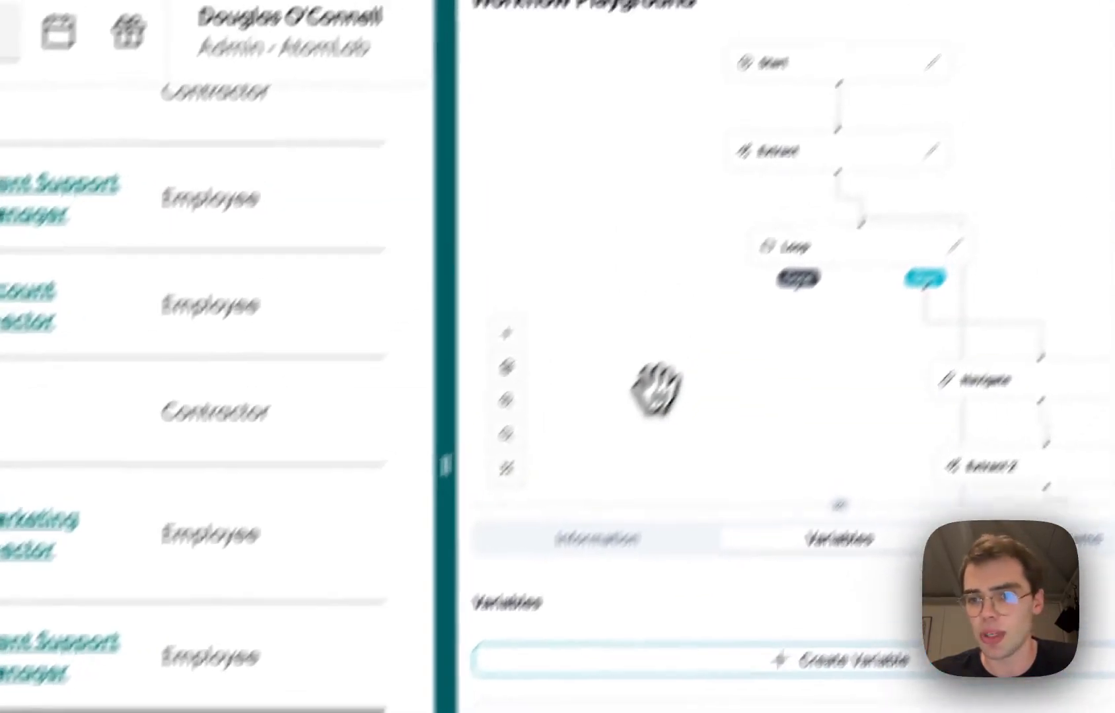
{"action": "left_click_drag", "start_coordinate": [728, 147], "coordinate": [667, 490]}
{"action": "left_click_drag", "start_coordinate": [850, 494], "coordinate": [858, 241]}
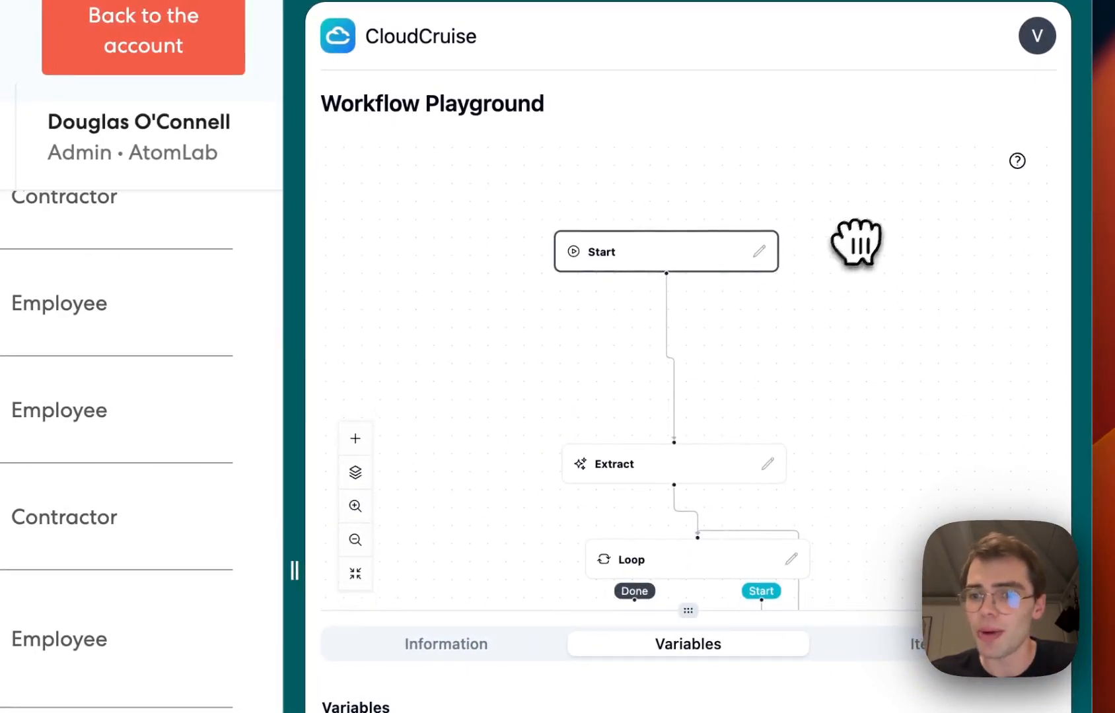
Add an Extract node that extracts the current page url into a new variable named CURRENT_PAGE_URL
{"action": "left_click", "coordinate": [662, 369]}
{"action": "mouse_move", "coordinate": [705, 398]}
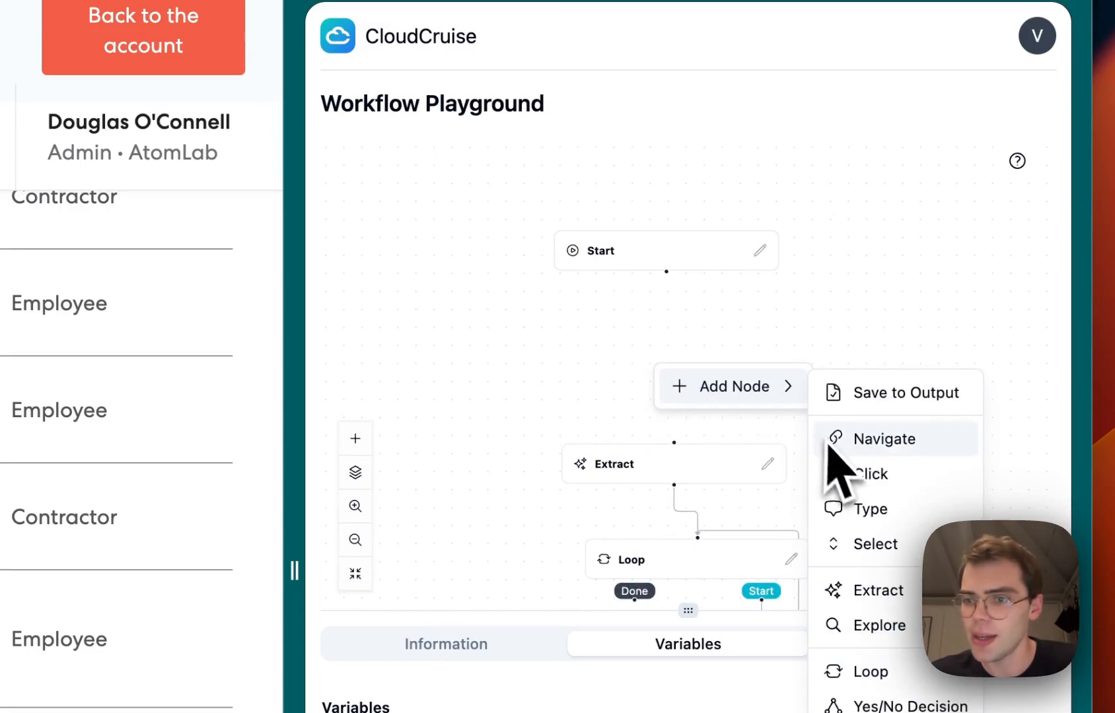
{"action": "left_click", "coordinate": [861, 589]}
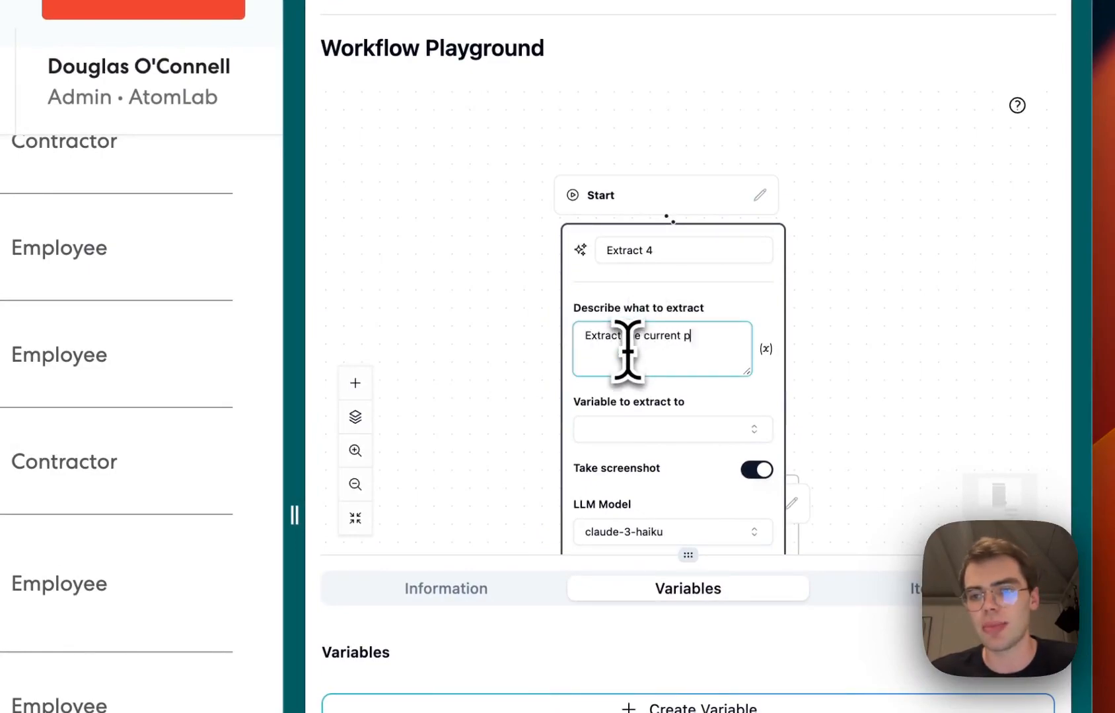
{"action": "left_click_drag", "start_coordinate": [837, 362], "coordinate": [846, 241]}
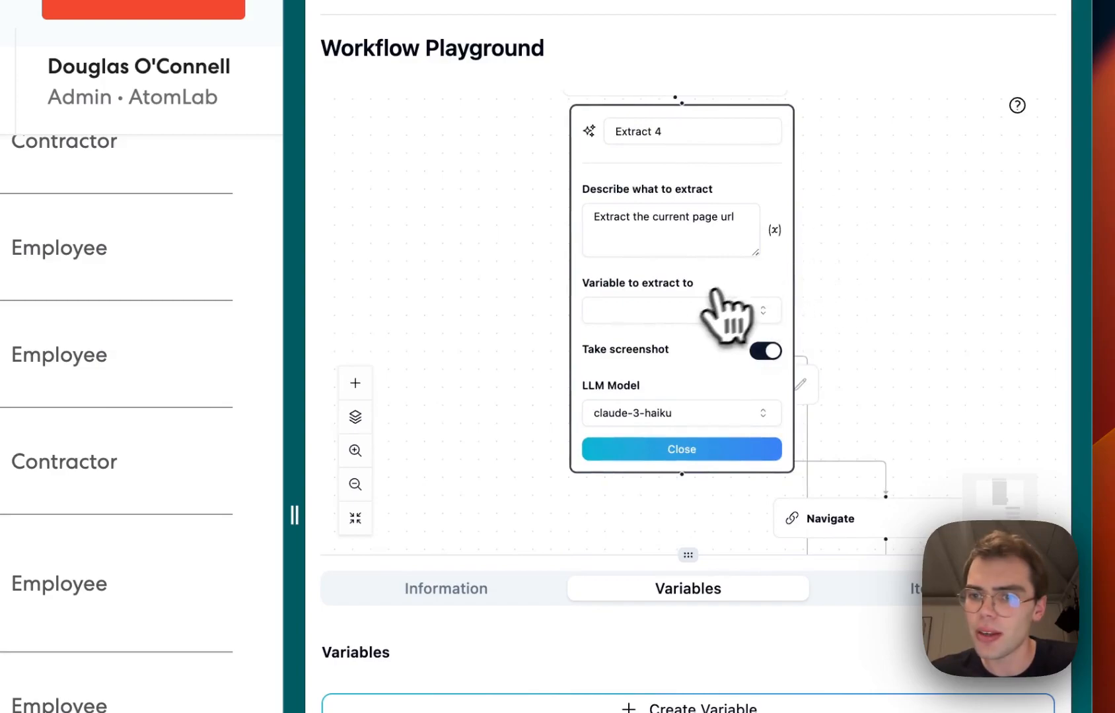
{"action": "left_click", "coordinate": [699, 311]}
{"action": "left_click", "coordinate": [680, 680]}
{"action": "left_click", "coordinate": [651, 682]}
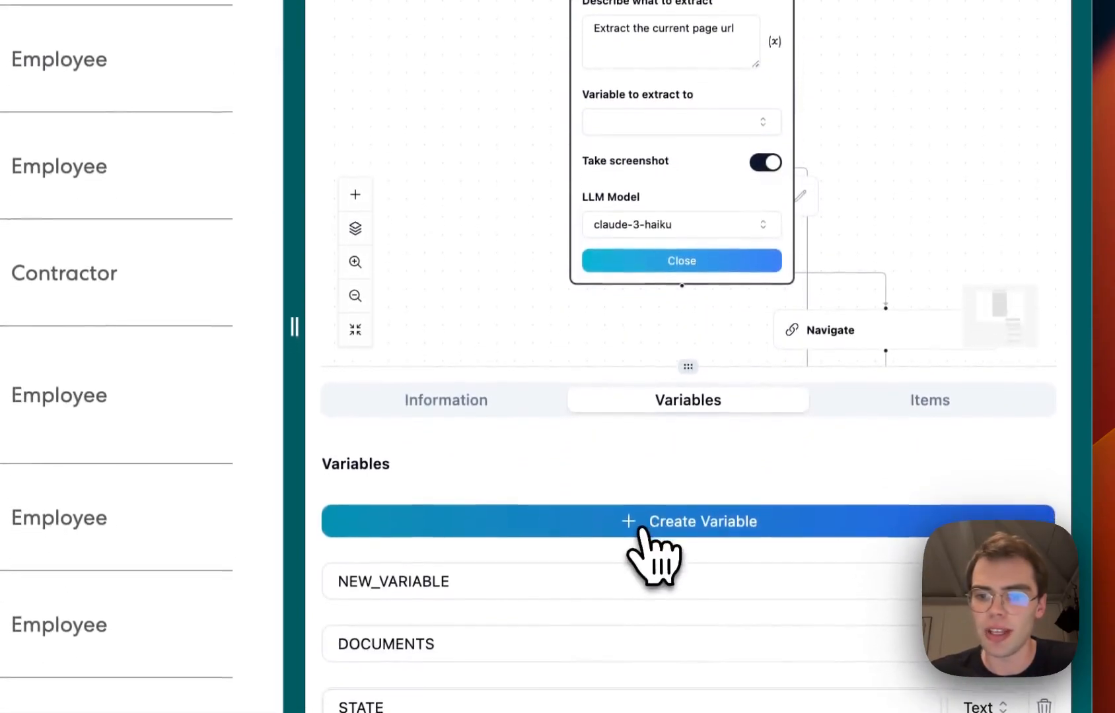
{"action": "double_click", "coordinate": [505, 584]}
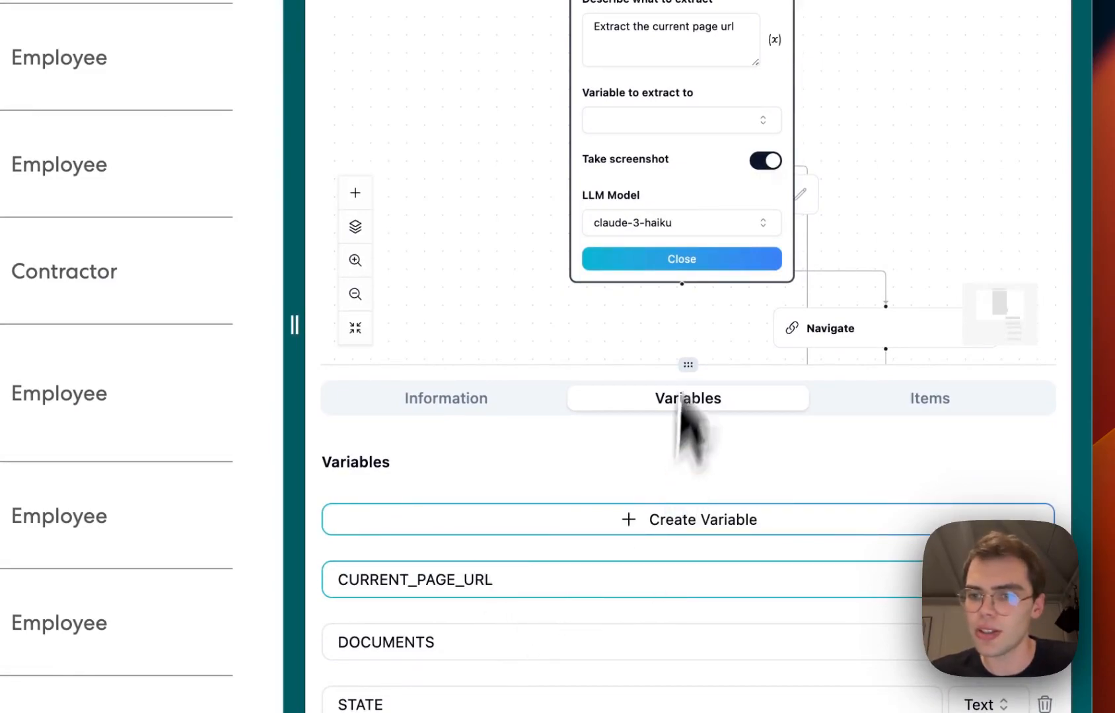
{"action": "left_click", "coordinate": [676, 223]}
{"action": "left_click", "coordinate": [653, 294]}
{"action": "left_click", "coordinate": [657, 120]}
{"action": "left_click", "coordinate": [660, 195]}
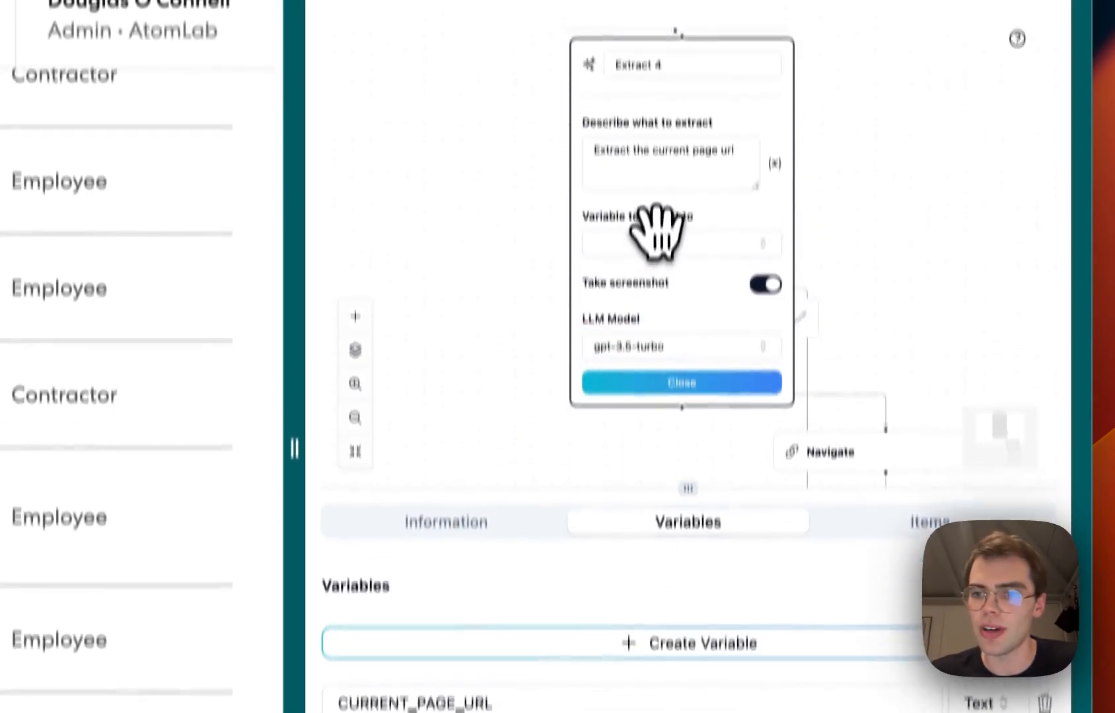
{"action": "left_click", "coordinate": [684, 447]}
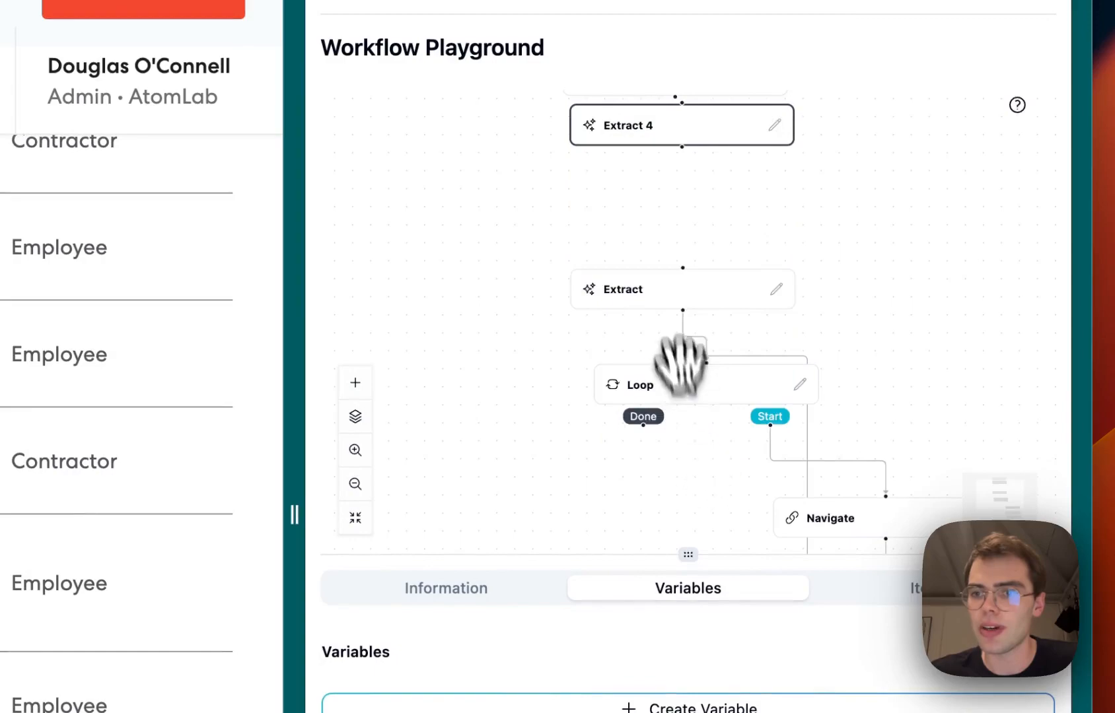
Link the new Extract 4 node between Start and the original Extract node
{"action": "left_click_drag", "start_coordinate": [692, 304], "coordinate": [699, 352]}
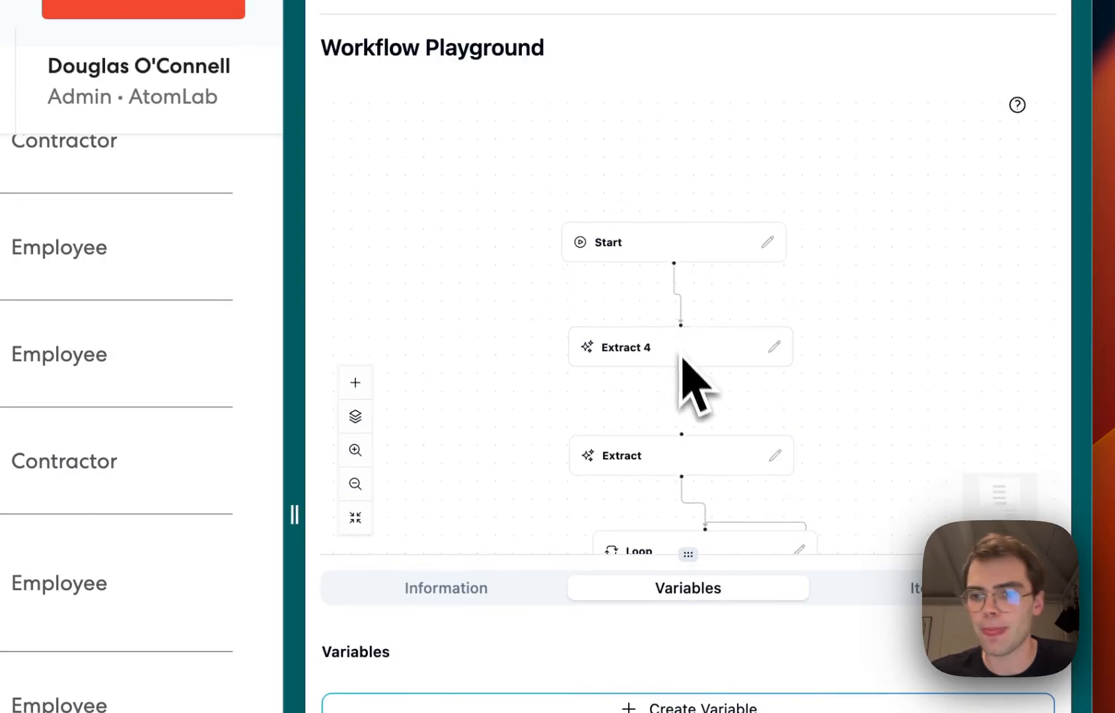
{"action": "left_click_drag", "start_coordinate": [794, 411], "coordinate": [819, 187]}
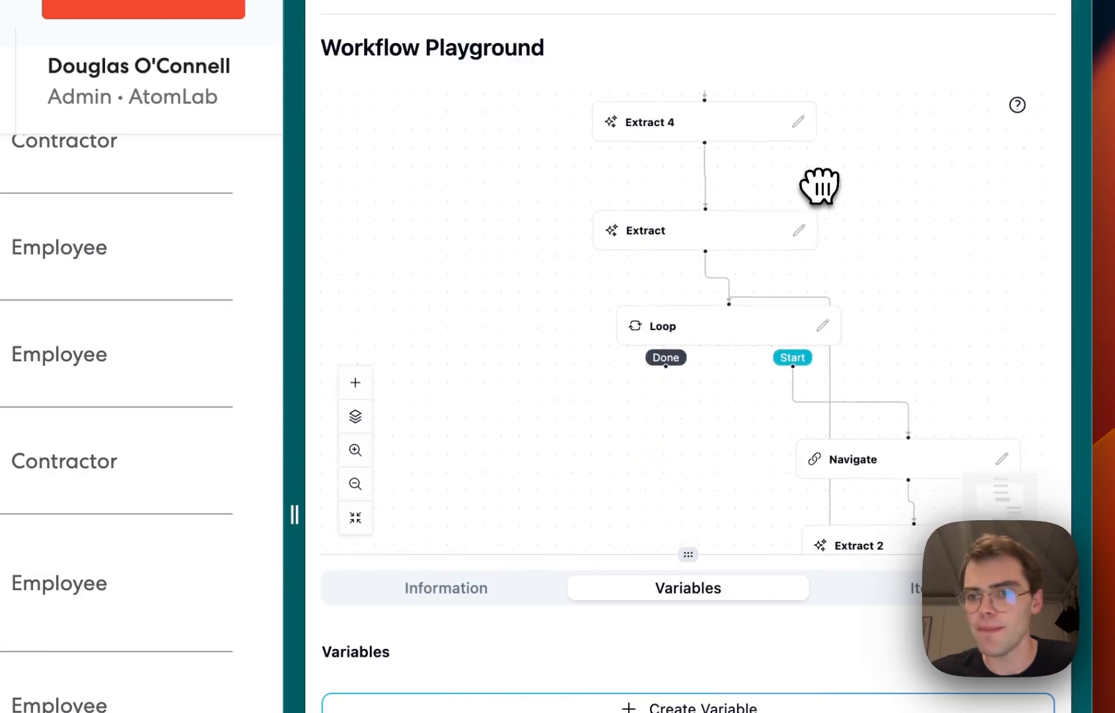
{"action": "left_click_drag", "start_coordinate": [553, 490], "coordinate": [598, 441]}
Add a Navigate node on the loop's Done output with the URL set to $CURRENT_PAGE_URL
{"action": "right_click", "coordinate": [651, 375]}
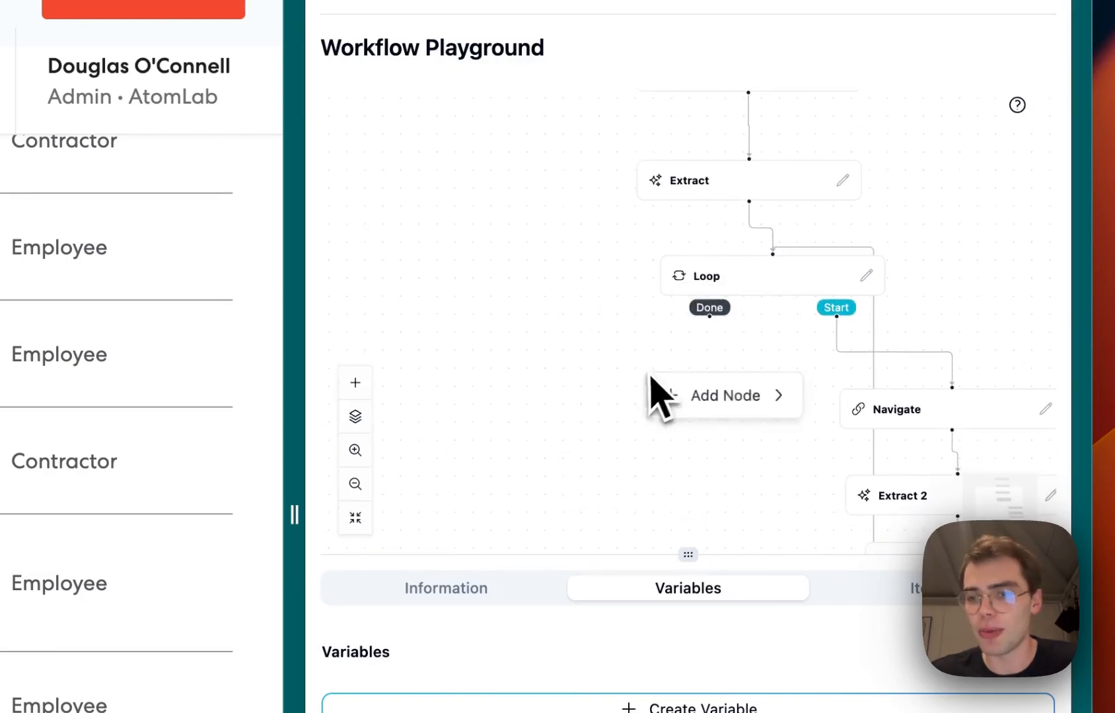
{"action": "mouse_move", "coordinate": [704, 410]}
{"action": "left_click", "coordinate": [836, 445]}
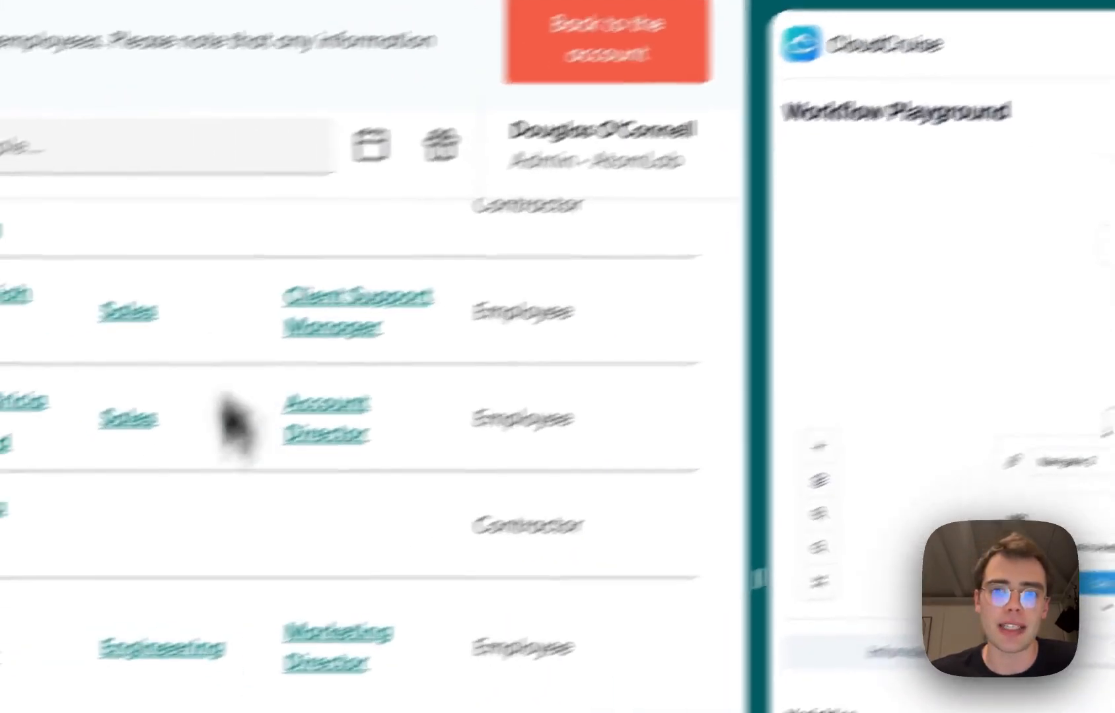
{"action": "left_click_drag", "start_coordinate": [594, 310], "coordinate": [594, 208]}
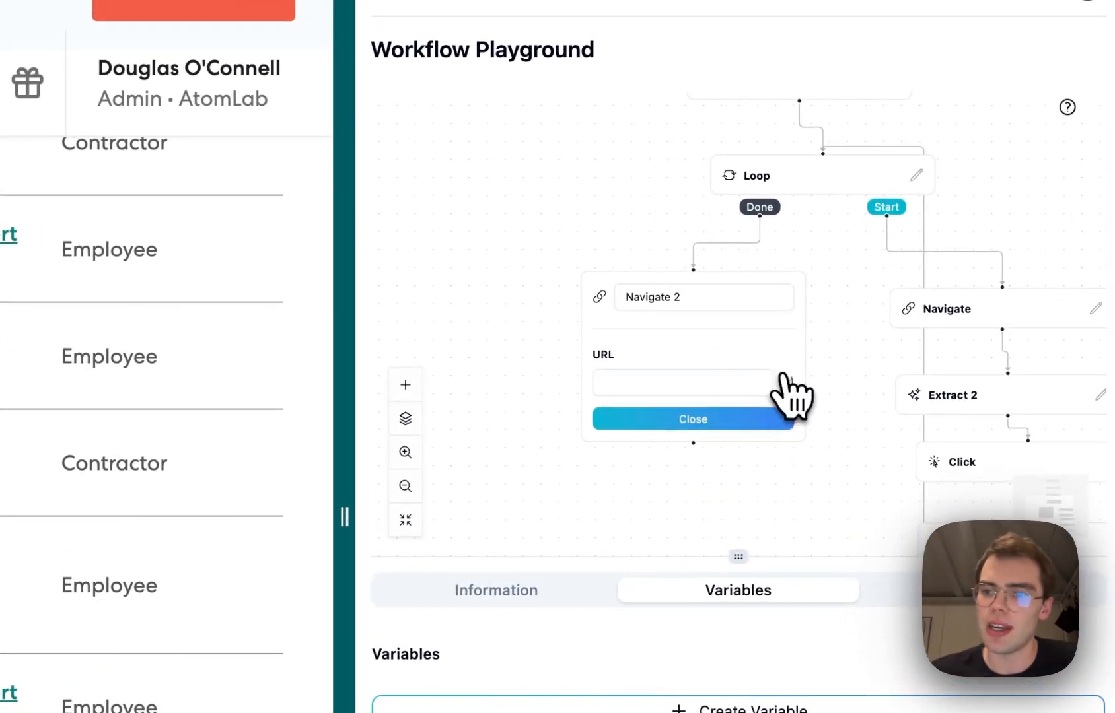
{"action": "left_click", "coordinate": [785, 381]}
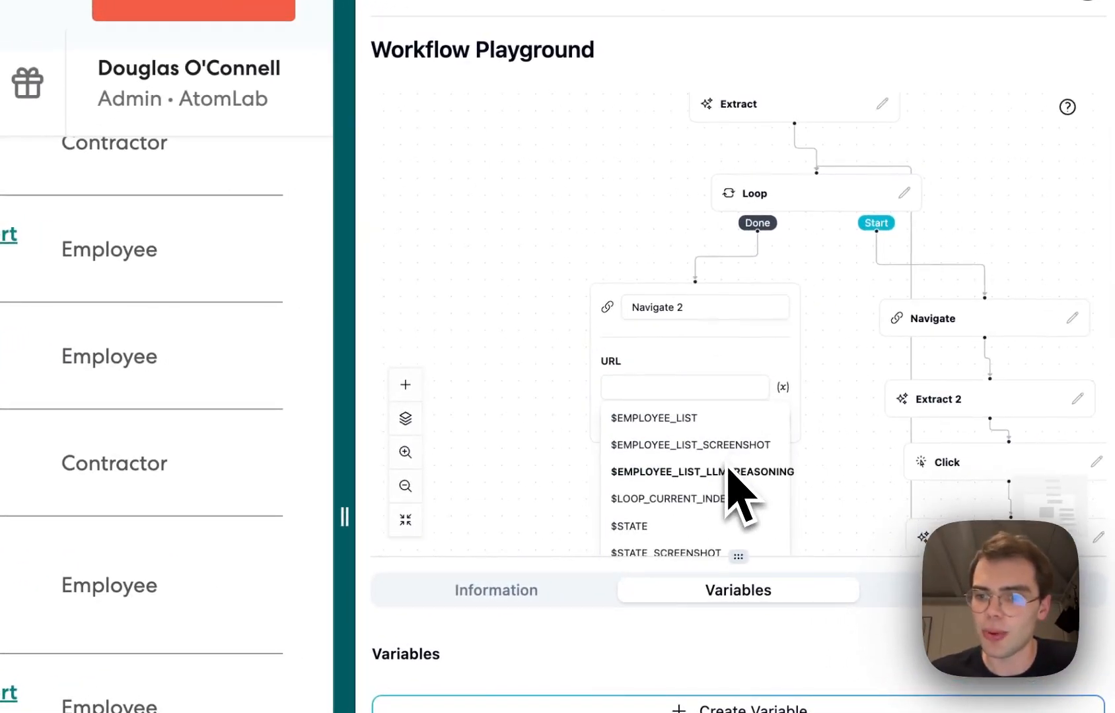
{"action": "left_click_drag", "start_coordinate": [801, 478], "coordinate": [813, 129]}
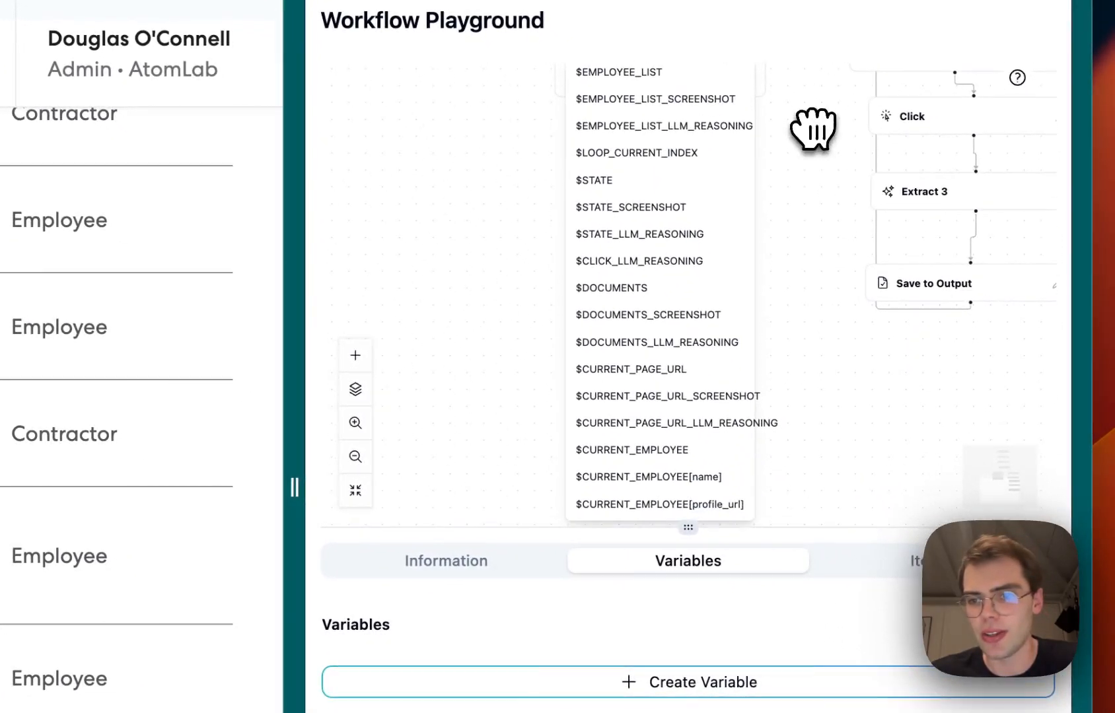
{"action": "left_click", "coordinate": [707, 368]}
{"action": "left_click_drag", "start_coordinate": [689, 268], "coordinate": [698, 370]}
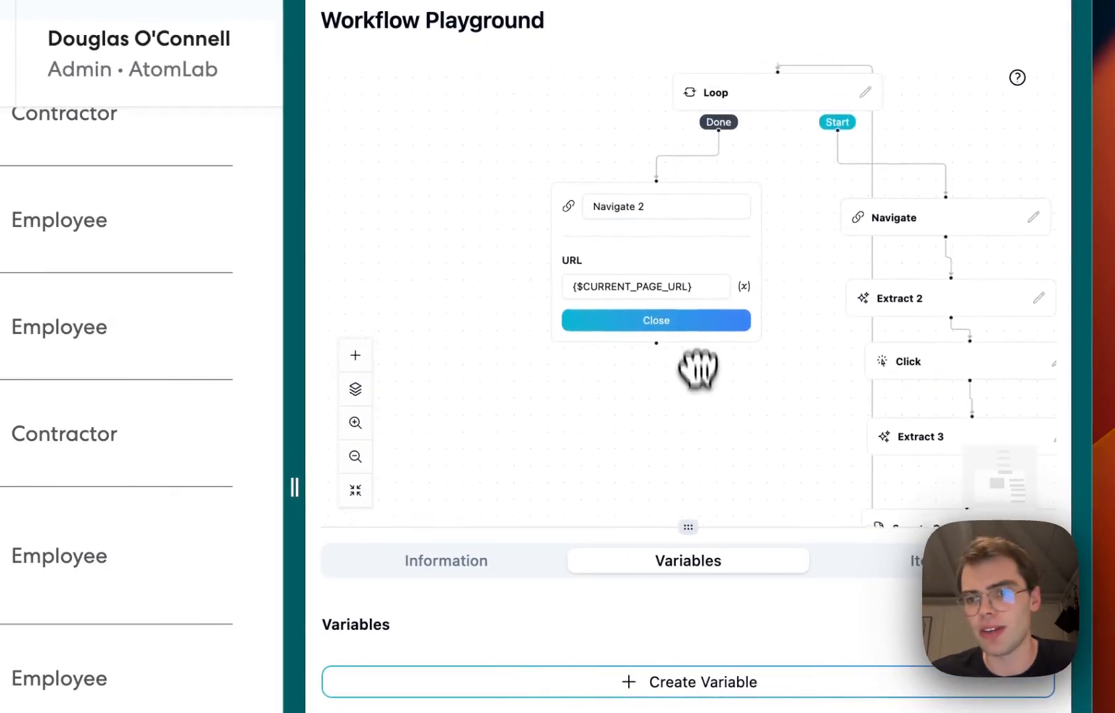
{"action": "left_click", "coordinate": [706, 322]}
Add a Yes/No Decision below Navigate 2 returning True if another results page exists, else False
{"action": "left_click_drag", "start_coordinate": [697, 201], "coordinate": [689, 231]}
{"action": "left_click_drag", "start_coordinate": [691, 289], "coordinate": [666, 303]}
{"action": "right_click", "coordinate": [602, 321]}
{"action": "mouse_move", "coordinate": [651, 345]}
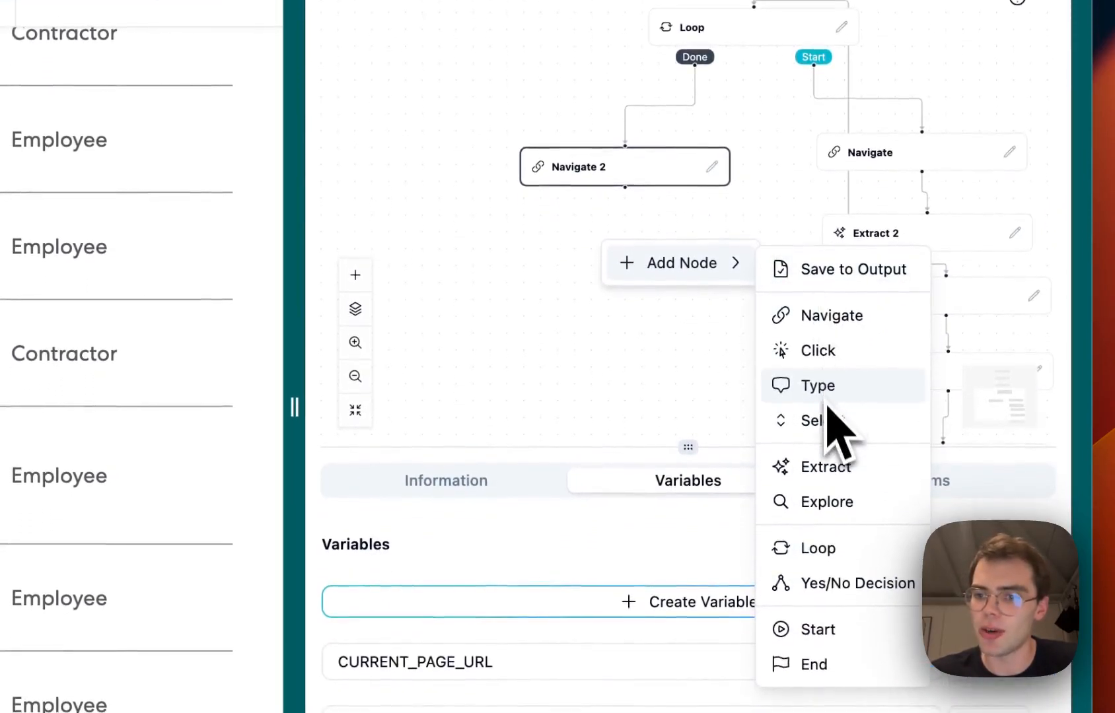
{"action": "left_click", "coordinate": [848, 585]}
{"action": "left_click_drag", "start_coordinate": [667, 179], "coordinate": [662, 124]}
{"action": "left_click_drag", "start_coordinate": [637, 251], "coordinate": [655, 167]}
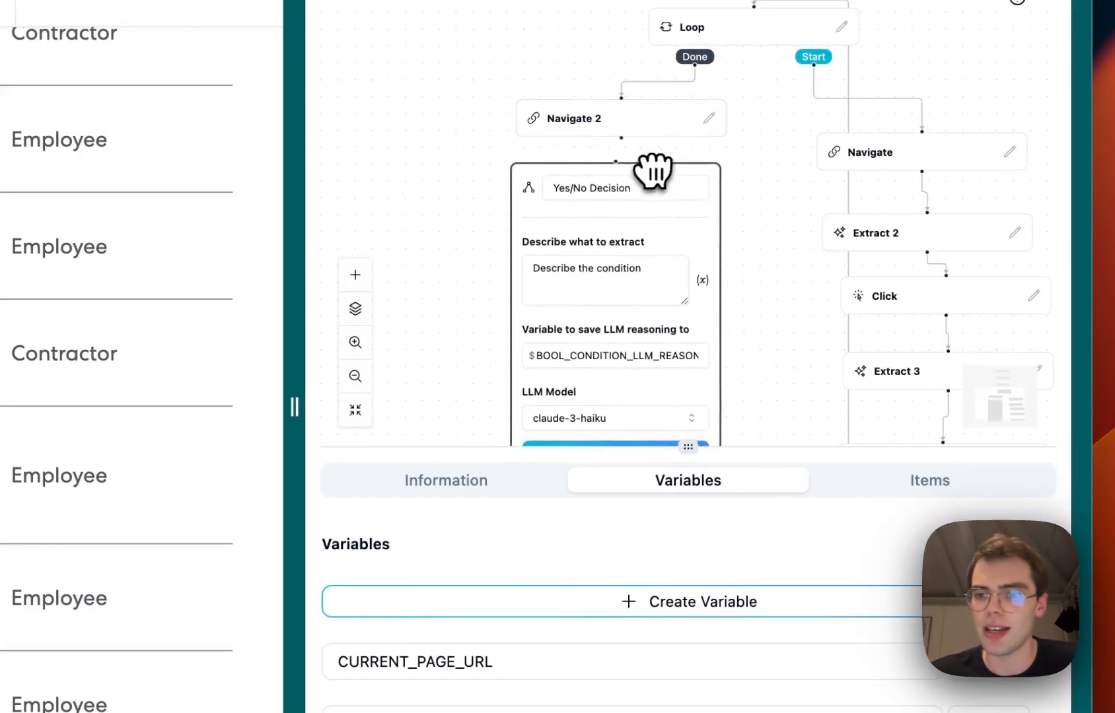
{"action": "left_click", "coordinate": [355, 342]}
{"action": "left_click", "coordinate": [585, 291]}
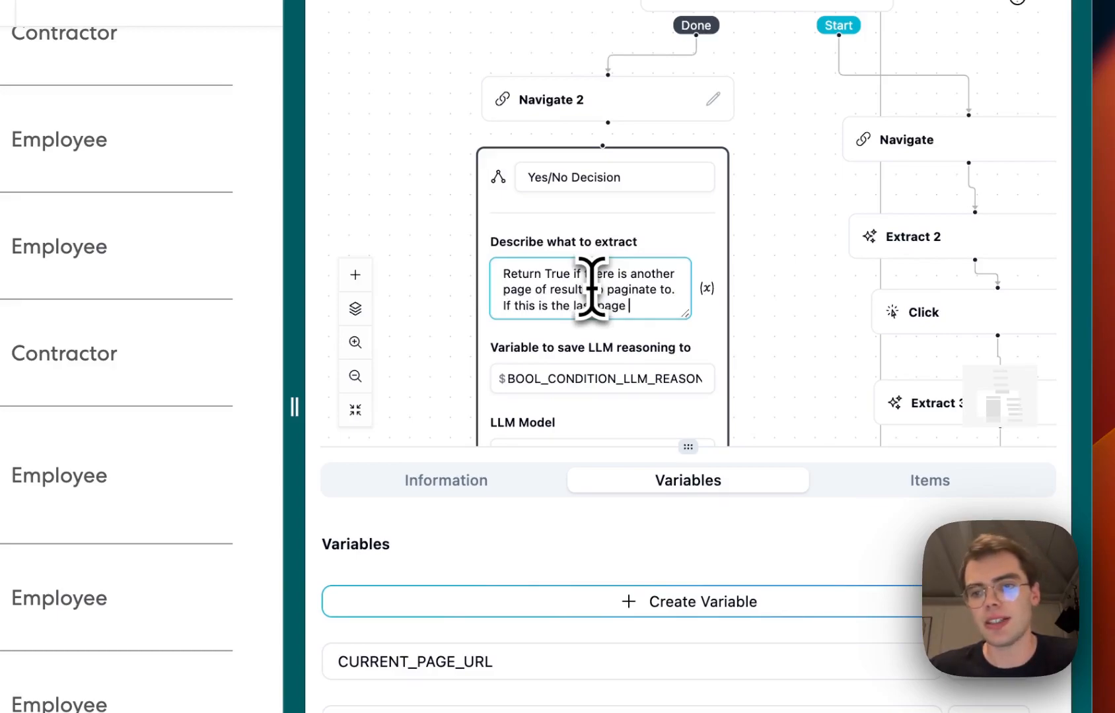
{"action": "type", "text": "turn False"}
{"action": "scroll", "coordinate": [726, 311], "scroll_direction": "down", "scroll_amount": 4}
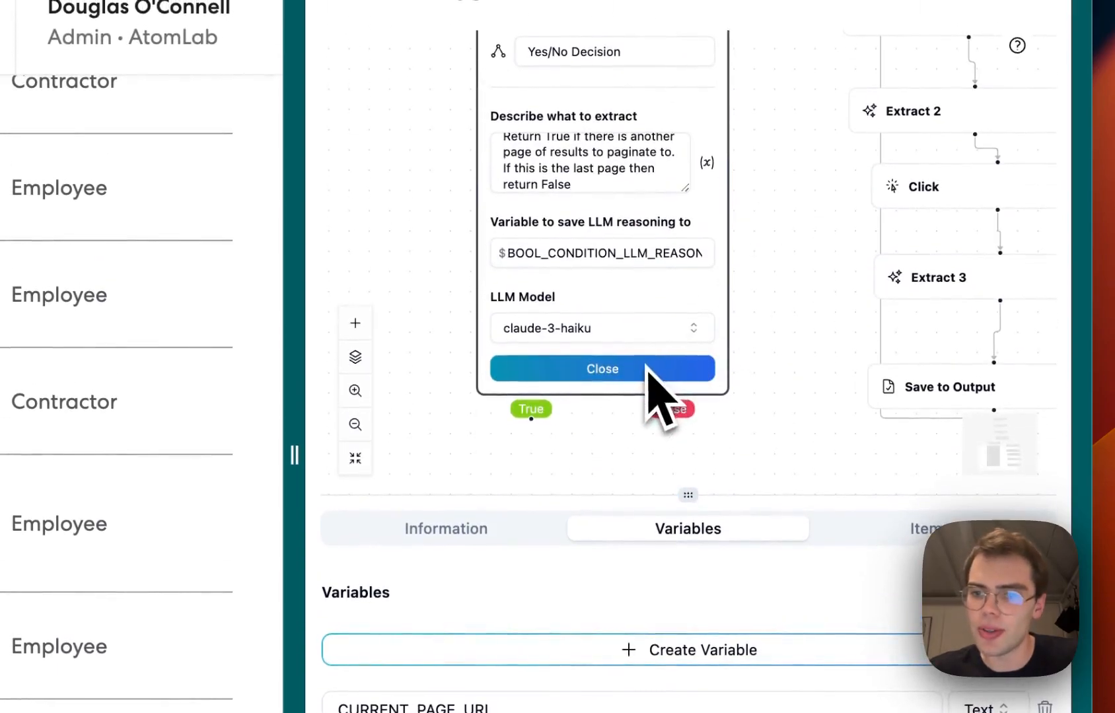
{"action": "left_click", "coordinate": [644, 329]}
{"action": "left_click", "coordinate": [597, 438]}
{"action": "left_click", "coordinate": [616, 363]}
{"action": "left_click_drag", "start_coordinate": [619, 348], "coordinate": [559, 405]}
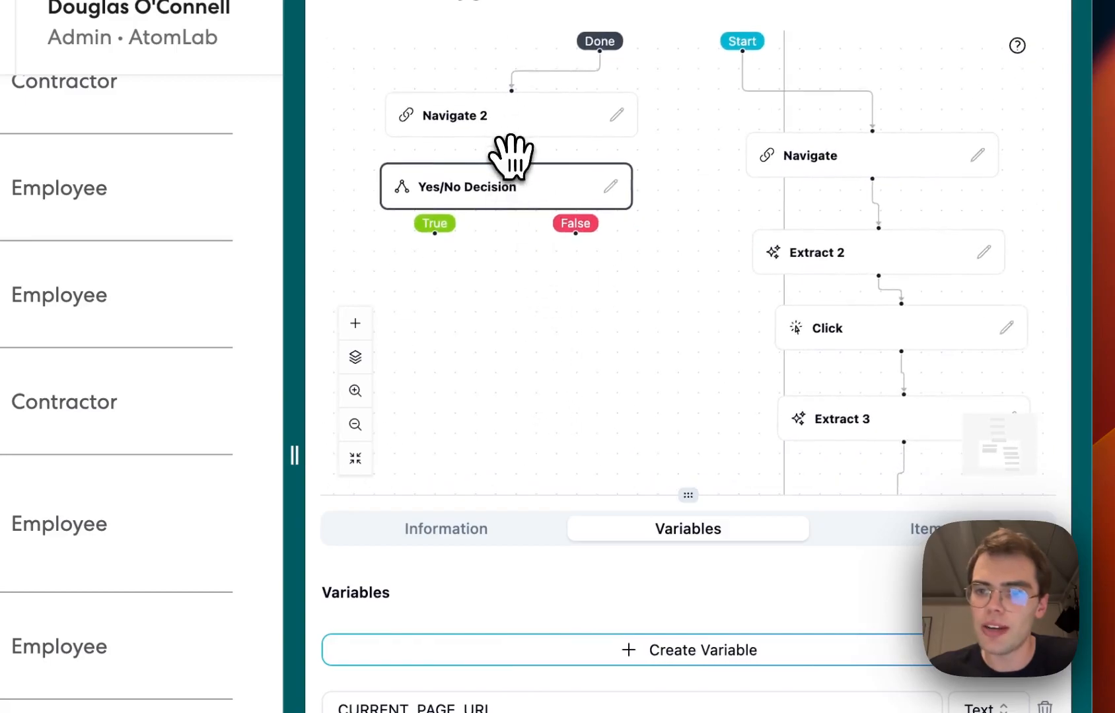
Add an End node connected to the decision's False output
{"action": "right_click", "coordinate": [585, 327]}
{"action": "mouse_move", "coordinate": [647, 338]}
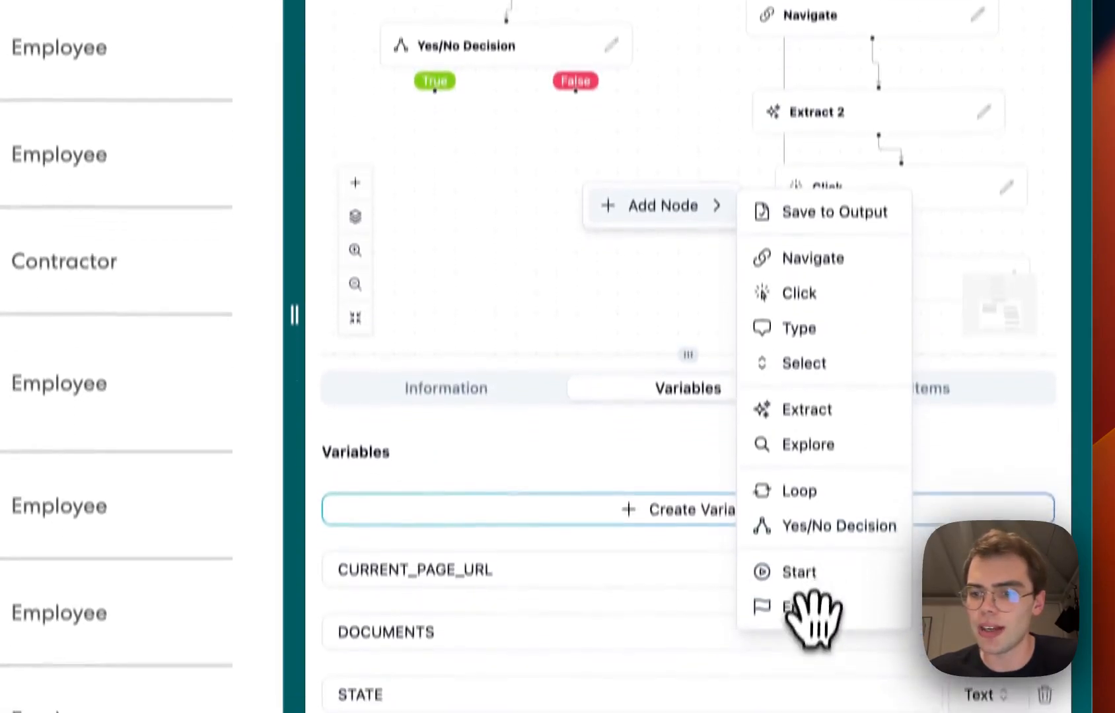
{"action": "left_click", "coordinate": [810, 609]}
{"action": "left_click_drag", "start_coordinate": [575, 94], "coordinate": [578, 176]}
{"action": "left_click_drag", "start_coordinate": [578, 334], "coordinate": [604, 334]}
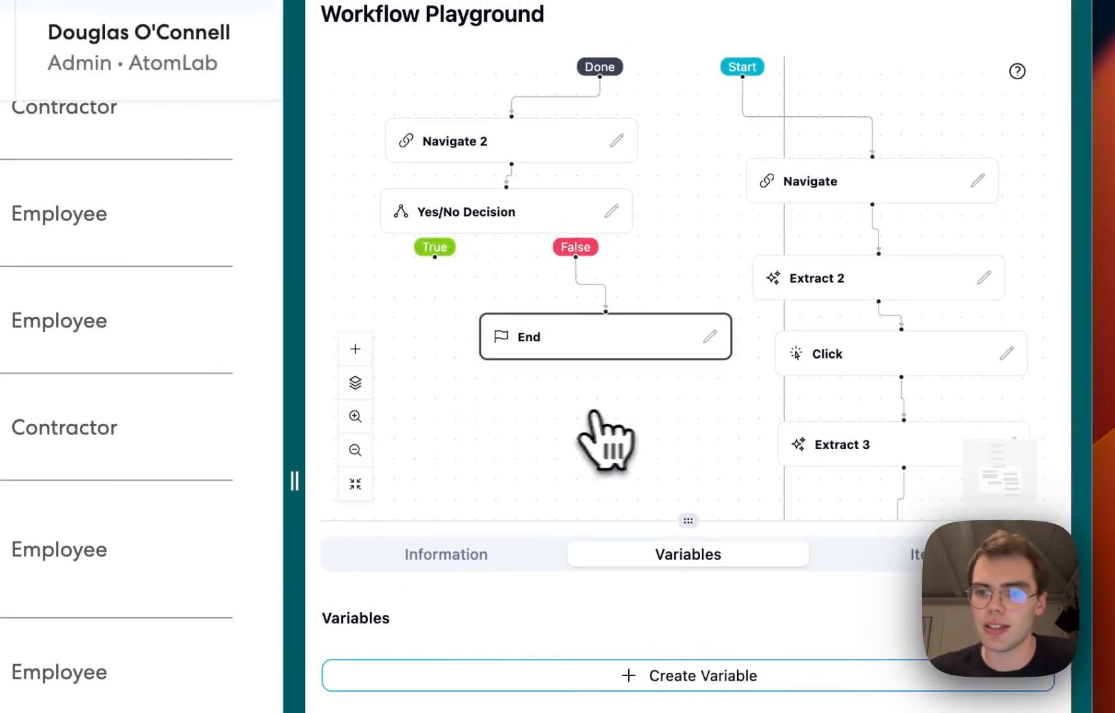
{"action": "left_click_drag", "start_coordinate": [459, 347], "coordinate": [615, 389]}
Add a Click node describing the next page button to paginate to the next page of results
{"action": "right_click", "coordinate": [435, 341]}
{"action": "mouse_move", "coordinate": [513, 364]}
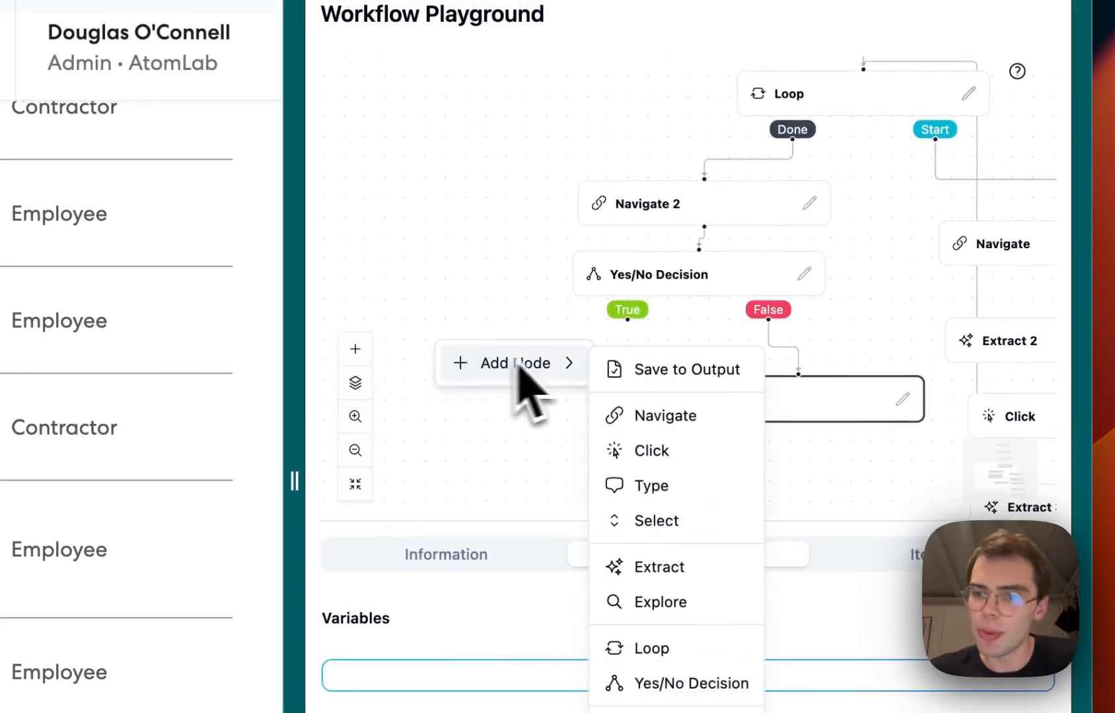
{"action": "left_click", "coordinate": [643, 452]}
{"action": "left_click_drag", "start_coordinate": [535, 448], "coordinate": [773, 383]}
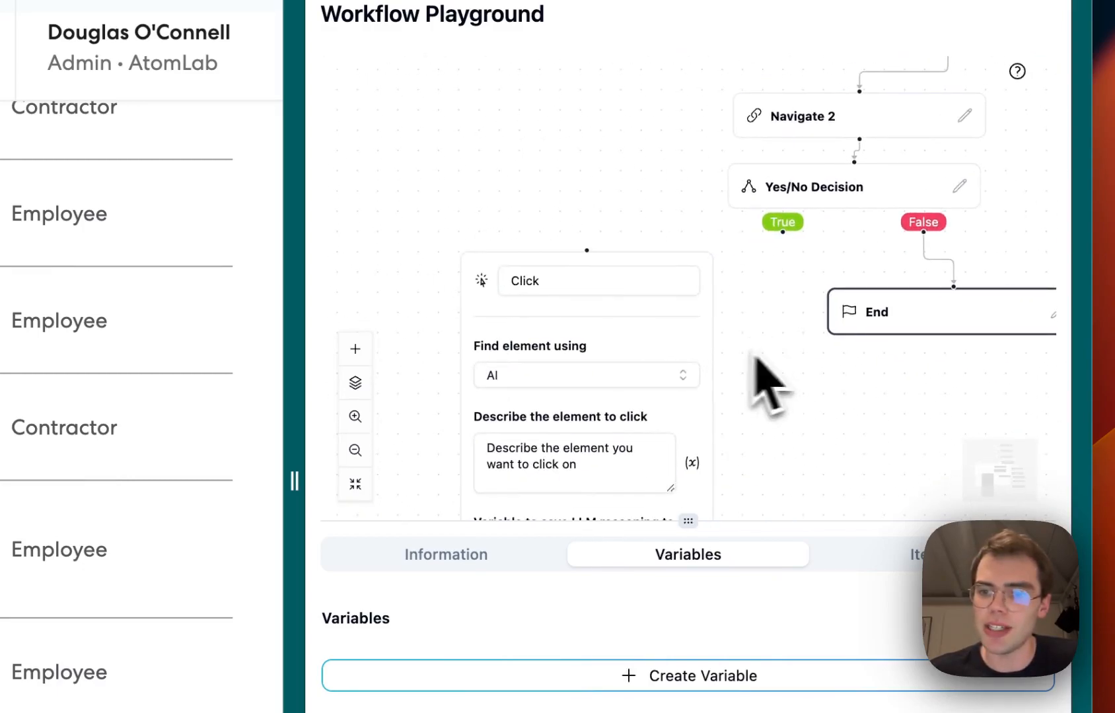
{"action": "left_click", "coordinate": [578, 453]}
{"action": "triple_click", "coordinate": [585, 462]}
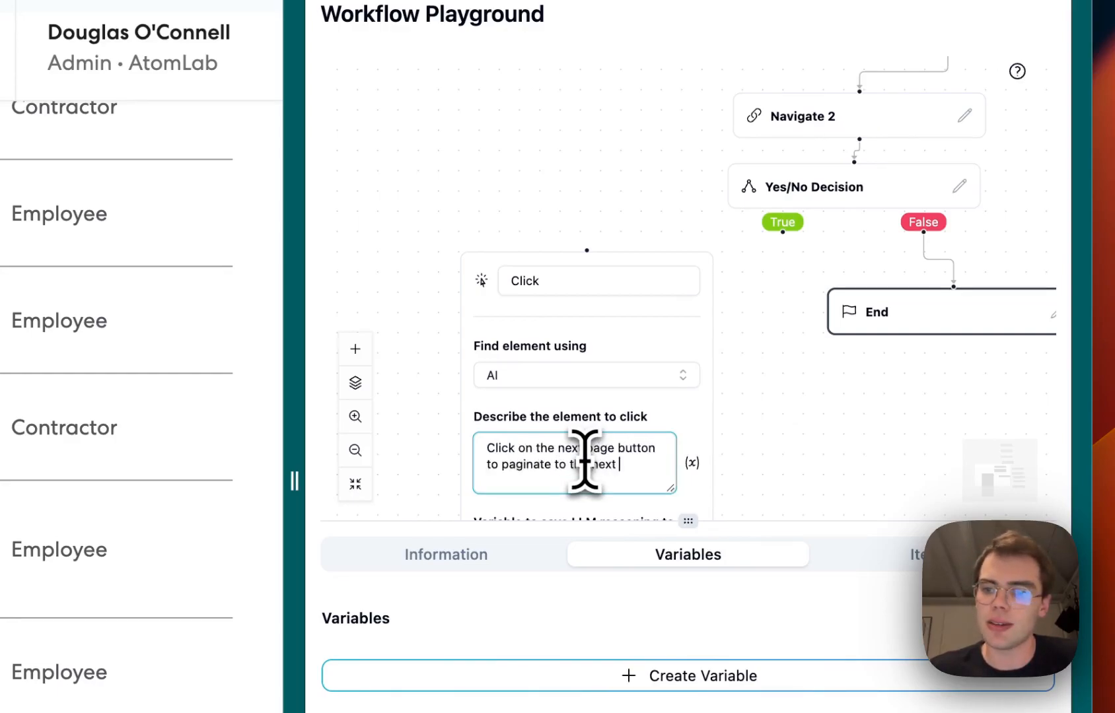
{"action": "type", "text": "of results"}
{"action": "left_click", "coordinate": [833, 435]}
{"action": "scroll", "coordinate": [833, 435], "scroll_direction": "down", "scroll_amount": 5}
{"action": "left_click", "coordinate": [686, 491]}
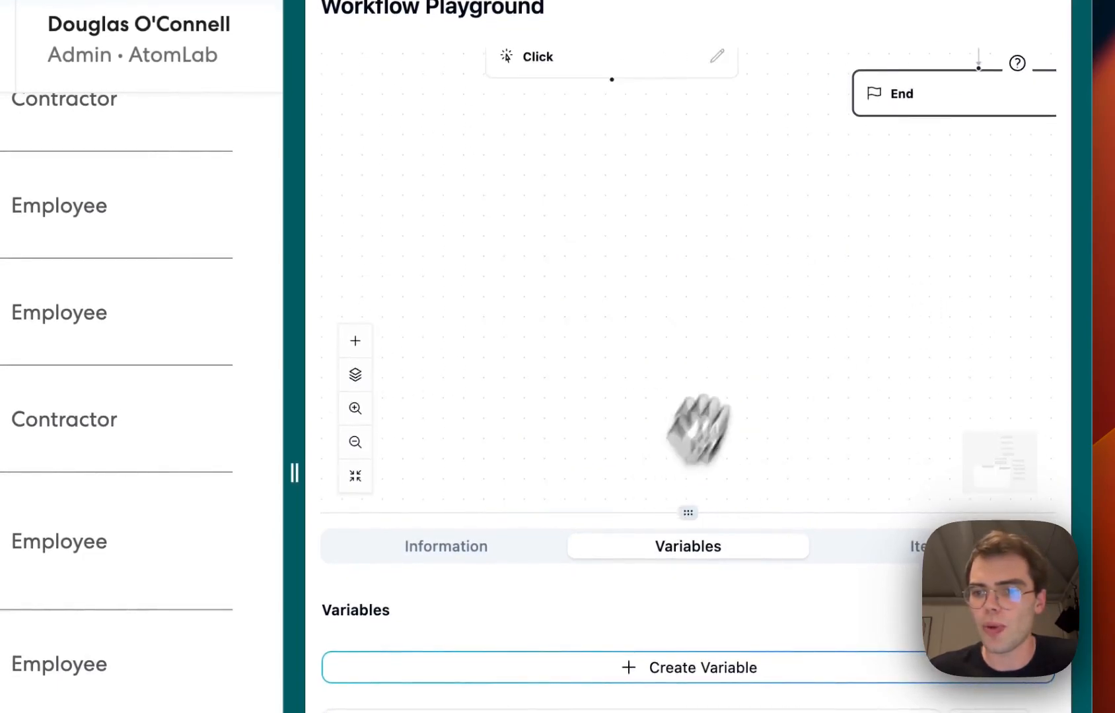
Wire the decision's True output into the Click node and the Click node's output back to Extract 4
{"action": "left_click_drag", "start_coordinate": [746, 223], "coordinate": [637, 249]}
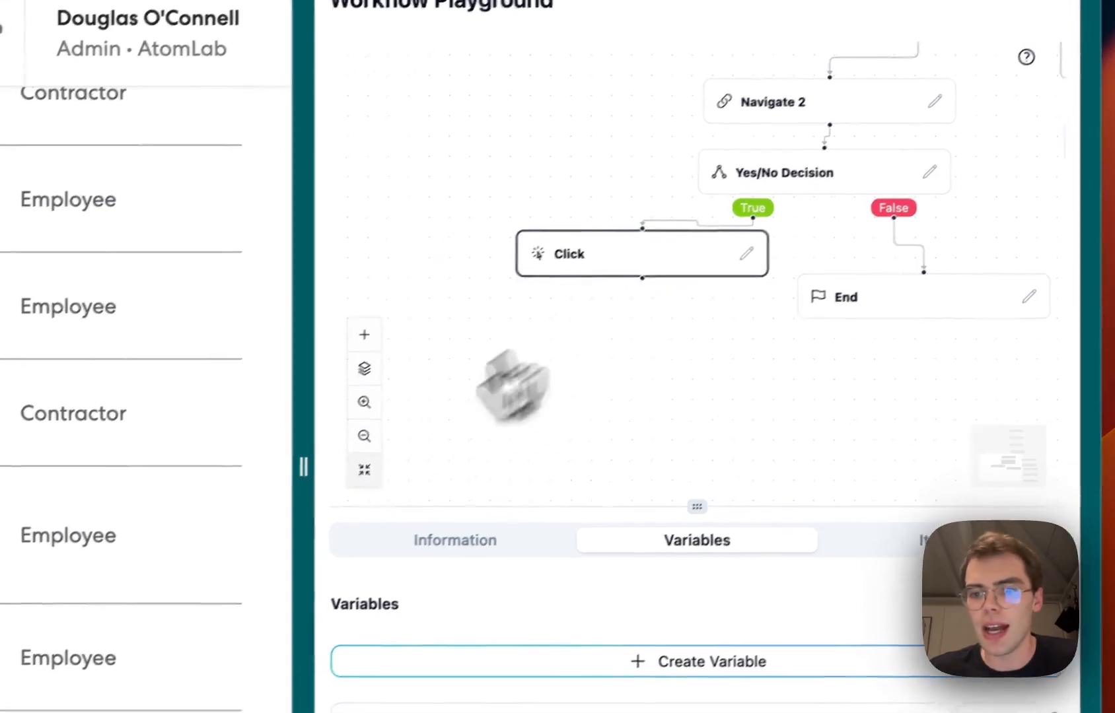
{"action": "left_click", "coordinate": [364, 436]}
{"action": "scroll", "coordinate": [620, 487], "scroll_direction": "up", "scroll_amount": 5}
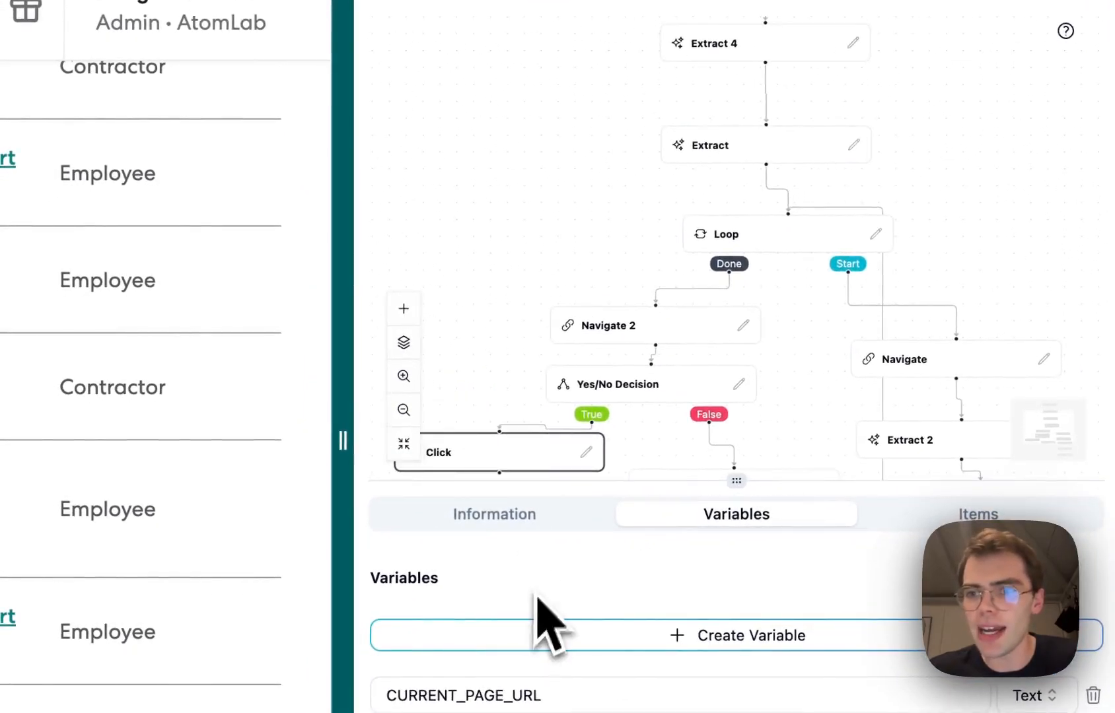
{"action": "left_click_drag", "start_coordinate": [736, 51], "coordinate": [735, 117]}
{"action": "left_click_drag", "start_coordinate": [548, 319], "coordinate": [603, 272]}
{"action": "left_click_drag", "start_coordinate": [505, 538], "coordinate": [739, 185]}
{"action": "left_click_drag", "start_coordinate": [546, 300], "coordinate": [547, 217]}
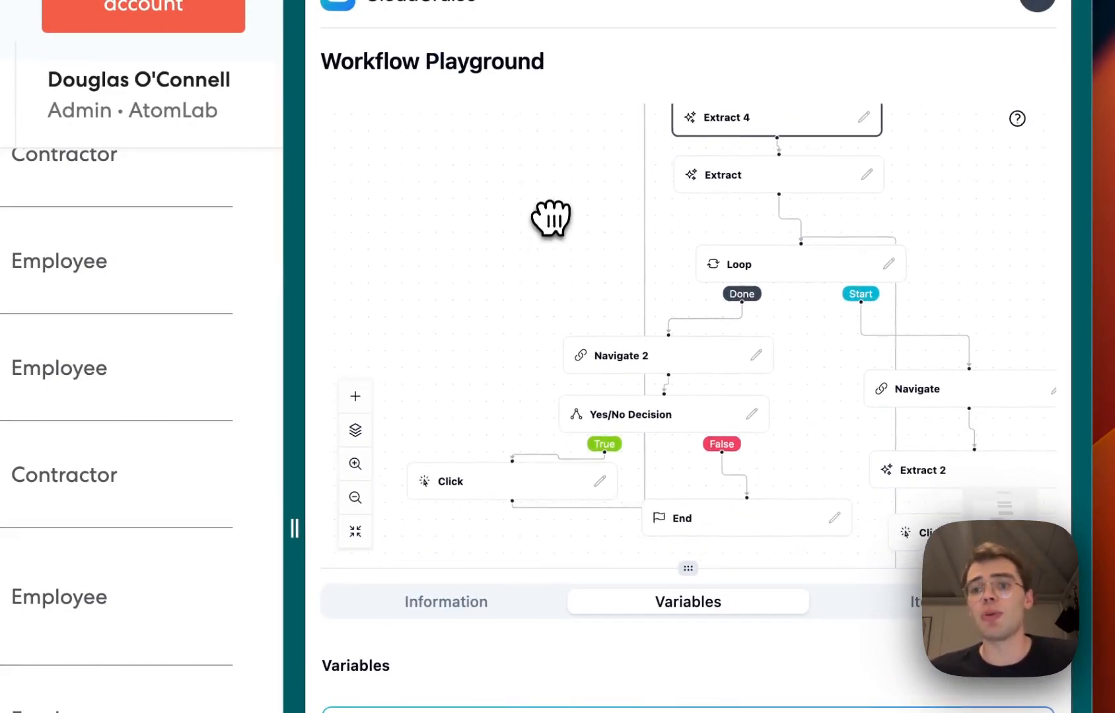
{"action": "left_click_drag", "start_coordinate": [528, 262], "coordinate": [523, 313]}
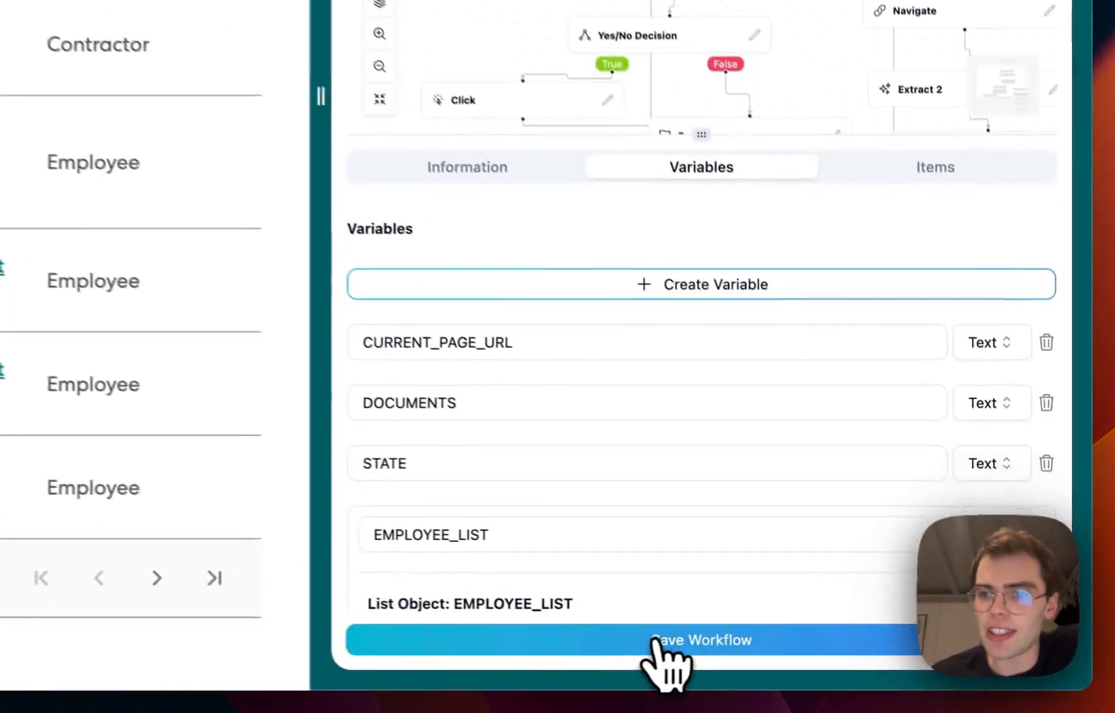
Save the workflow and return to the workflows list
{"action": "left_click", "coordinate": [656, 639]}
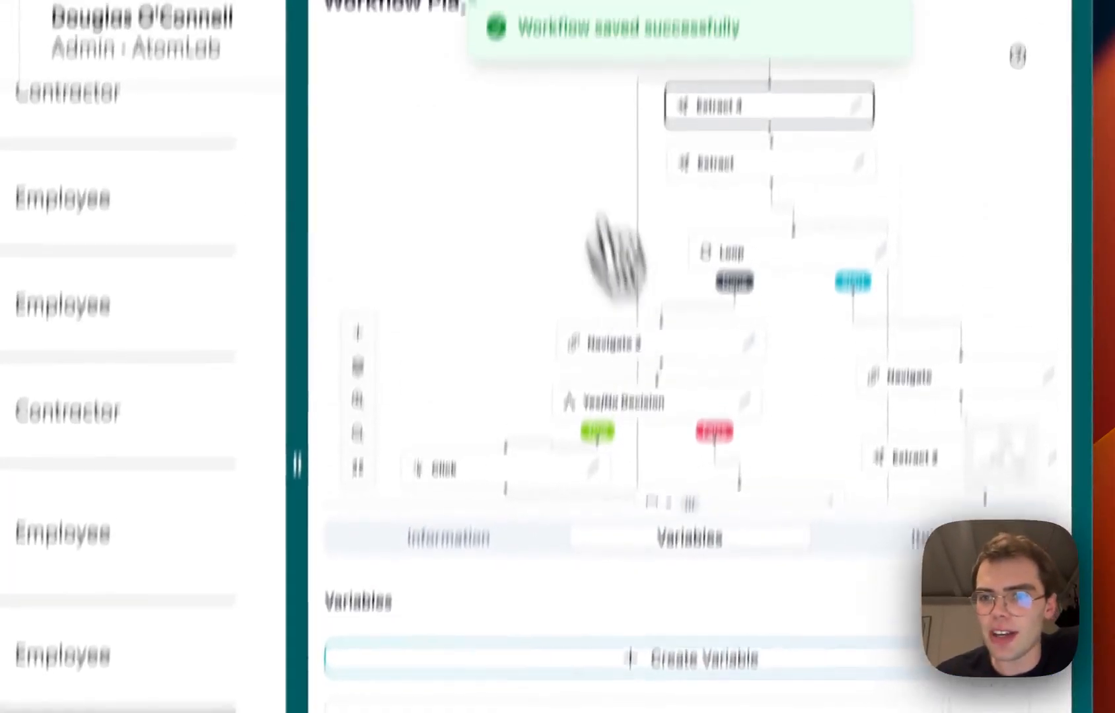
{"action": "left_click", "coordinate": [458, 206]}
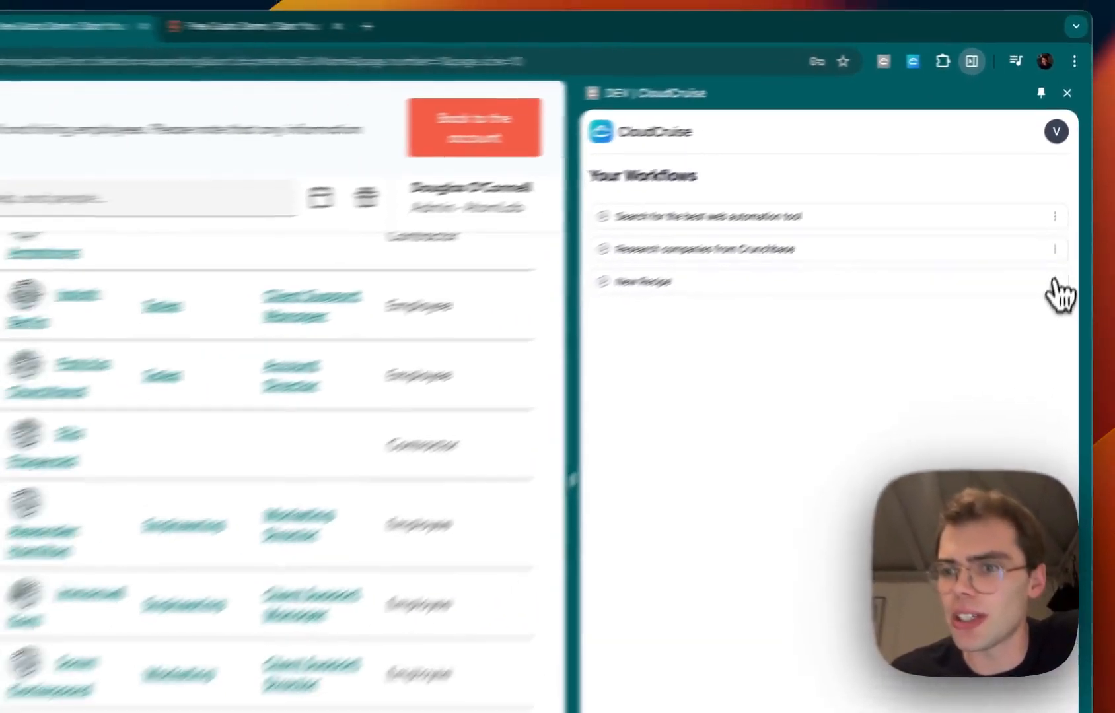
Rename the new workflow to Gusto Audit, save it, and return to the workflows list
{"action": "left_click", "coordinate": [1035, 440]}
{"action": "left_click", "coordinate": [941, 483]}
{"action": "left_click_drag", "start_coordinate": [912, 618], "coordinate": [915, 438]}
{"action": "triple_click", "coordinate": [795, 500]}
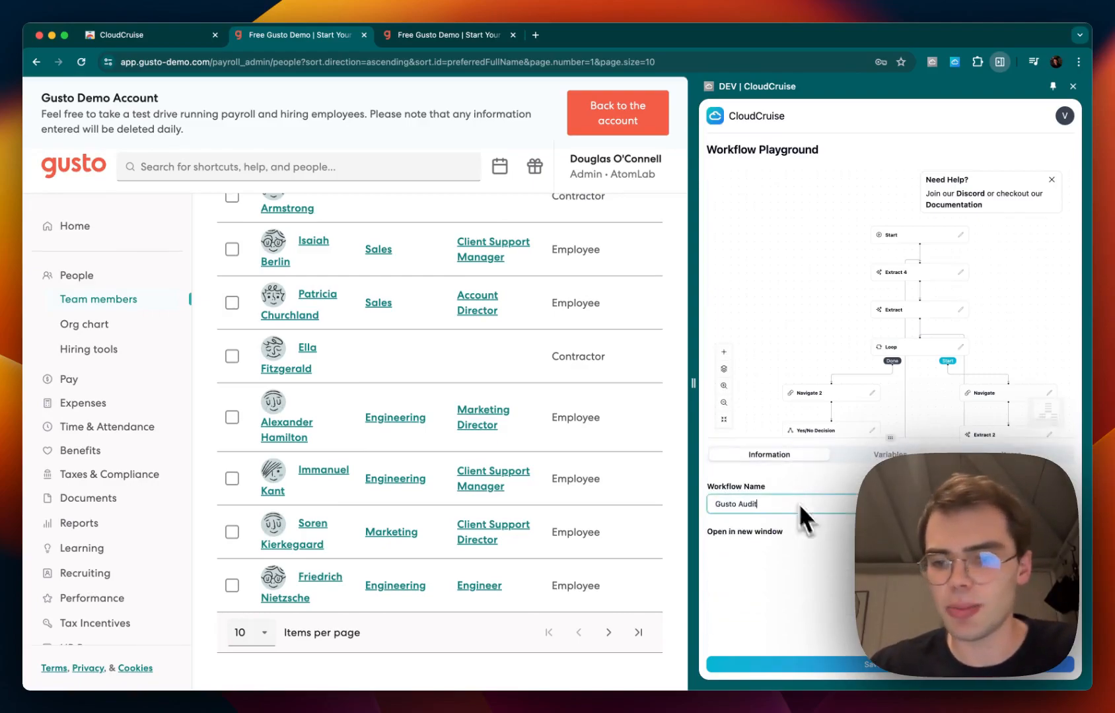
{"action": "left_click", "coordinate": [881, 666]}
{"action": "left_click", "coordinate": [746, 113]}
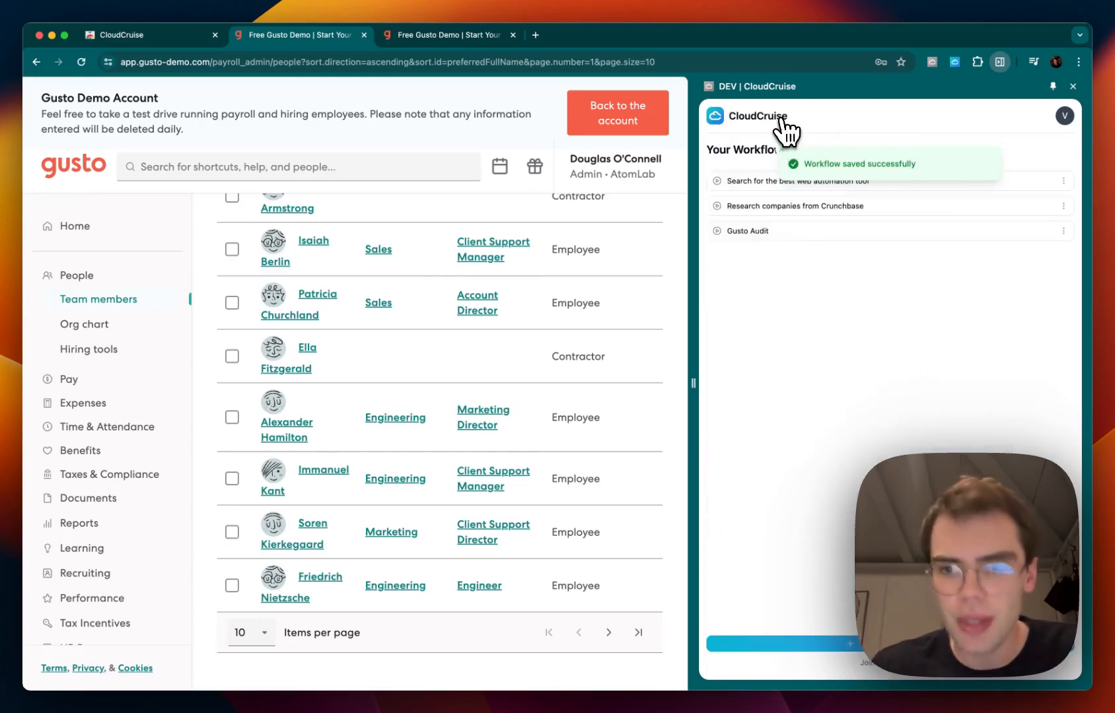
Open the Gusto Audit workflow and start a run of it
{"action": "left_click", "coordinate": [723, 232]}
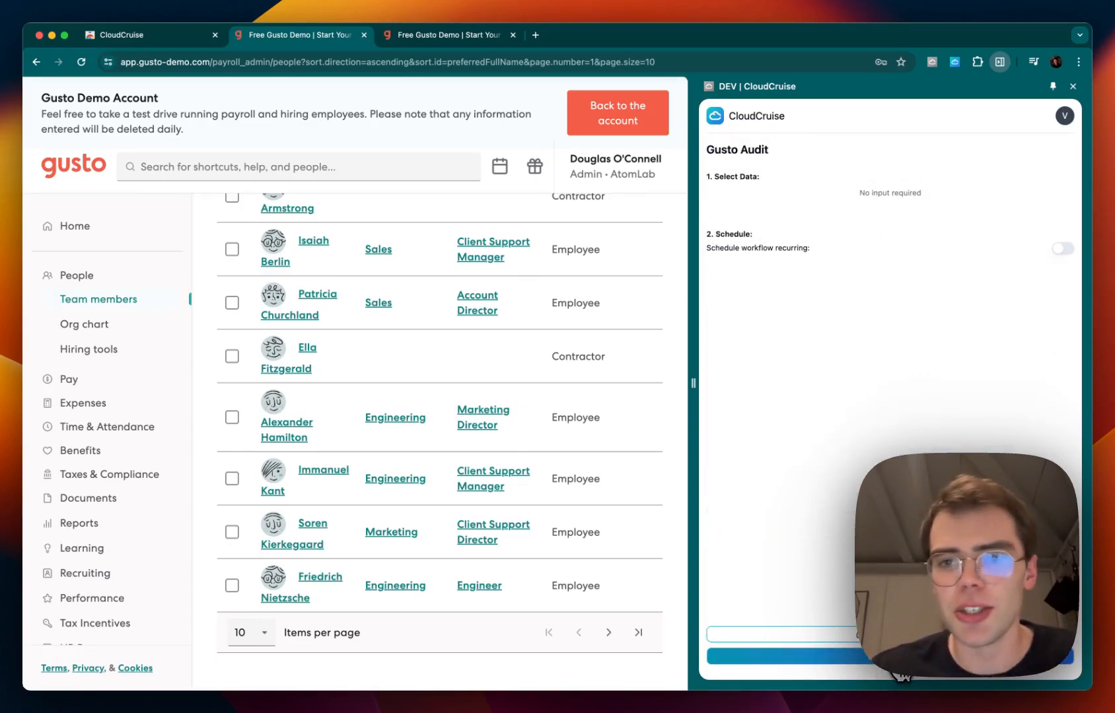
{"action": "left_click", "coordinate": [895, 664]}
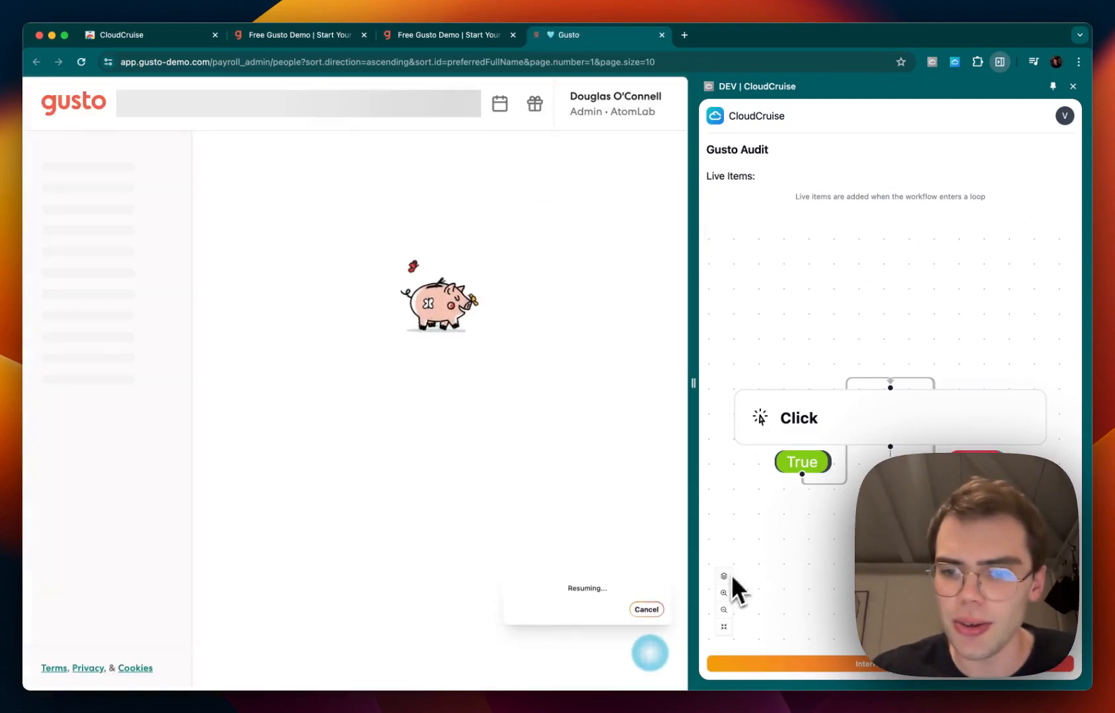
Follow the running workflow's progress through the nodes in the graph and the live loop items
{"action": "left_click", "coordinate": [723, 610]}
{"action": "left_click", "coordinate": [723, 610]}
{"action": "left_click", "coordinate": [723, 610]}
{"action": "left_click", "coordinate": [723, 609]}
{"action": "left_click", "coordinate": [723, 609]}
{"action": "left_click", "coordinate": [723, 610]}
{"action": "left_click_drag", "start_coordinate": [816, 560], "coordinate": [762, 441]}
{"action": "left_click_drag", "start_coordinate": [875, 563], "coordinate": [846, 547]}
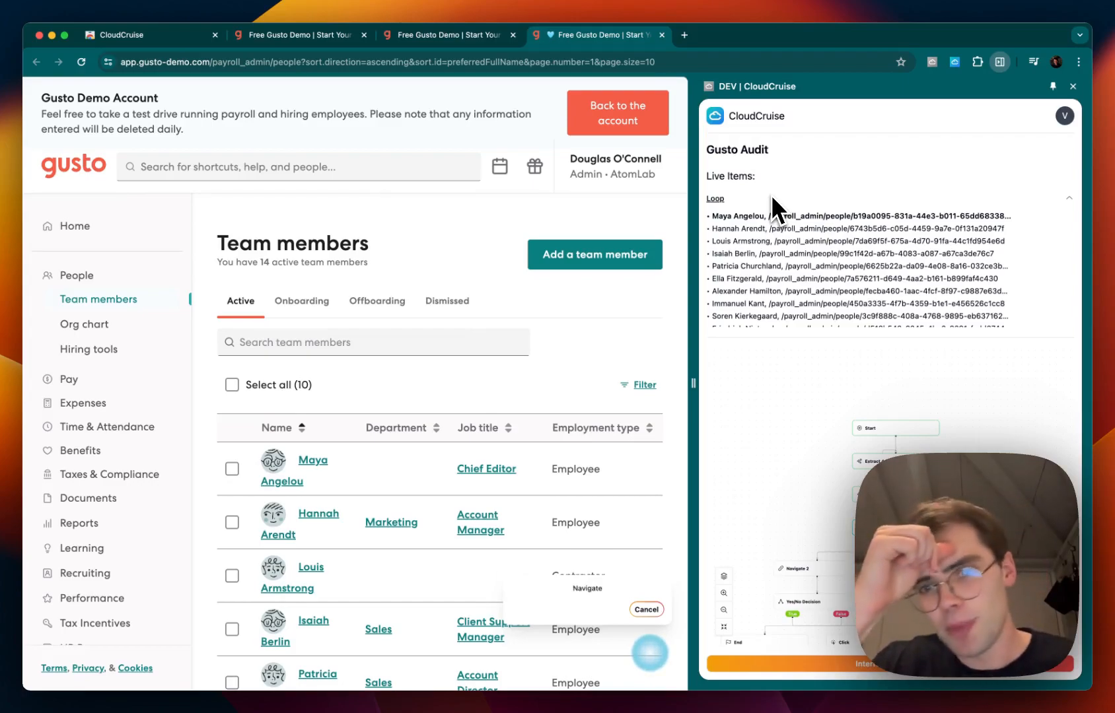
{"action": "scroll", "coordinate": [736, 250], "scroll_direction": "down", "scroll_amount": 1}
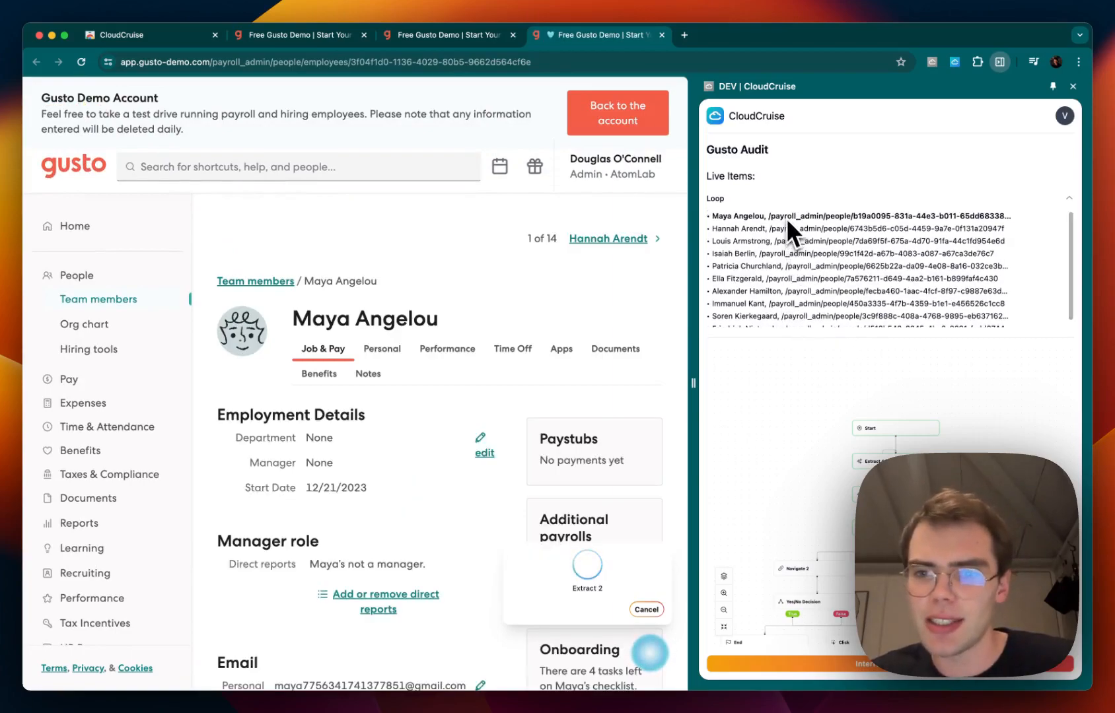
{"action": "left_click_drag", "start_coordinate": [959, 442], "coordinate": [931, 354]}
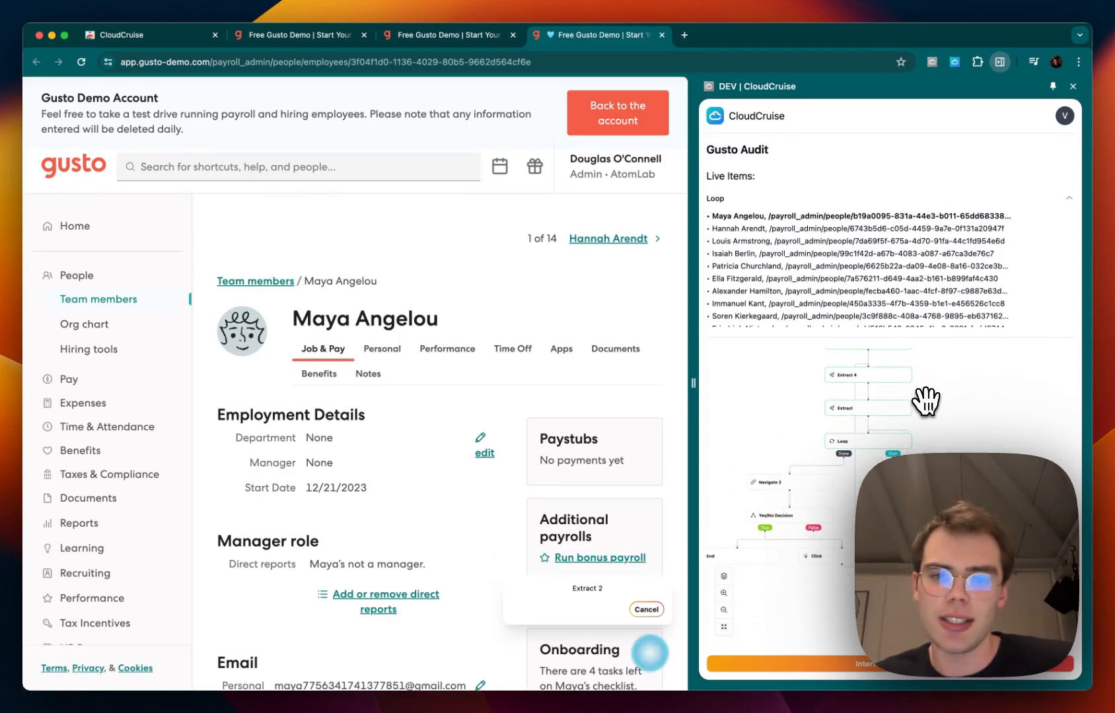
{"action": "scroll", "coordinate": [924, 396], "scroll_direction": "down", "scroll_amount": 3}
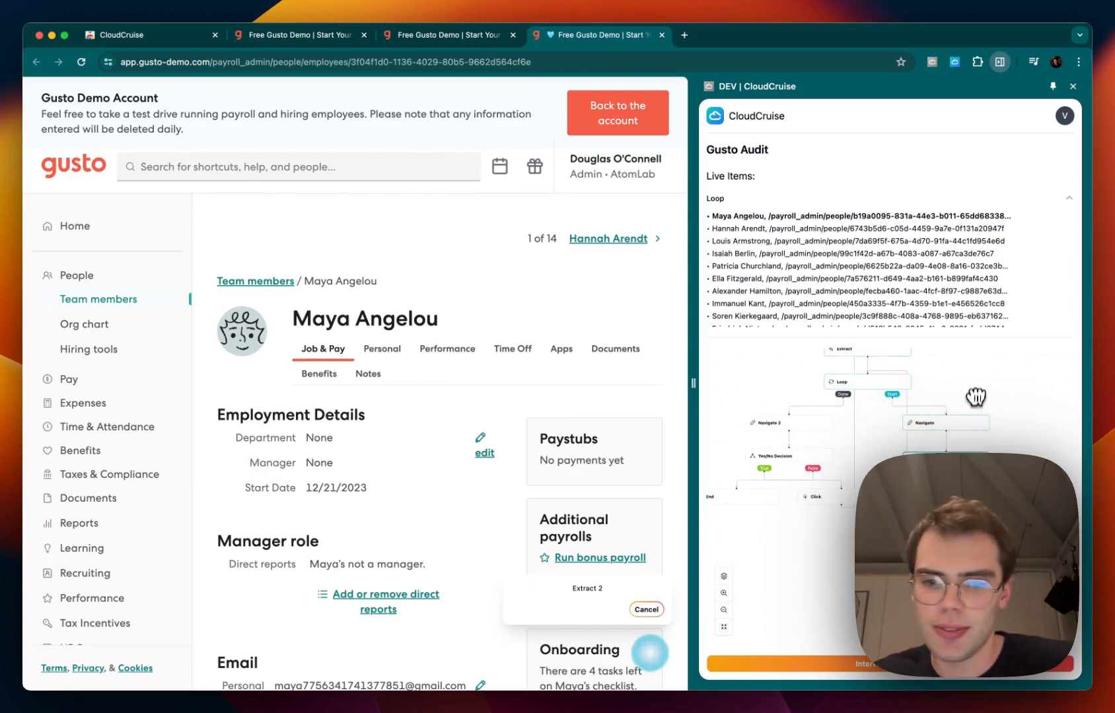
{"action": "scroll", "coordinate": [976, 399], "scroll_direction": "down", "scroll_amount": 2}
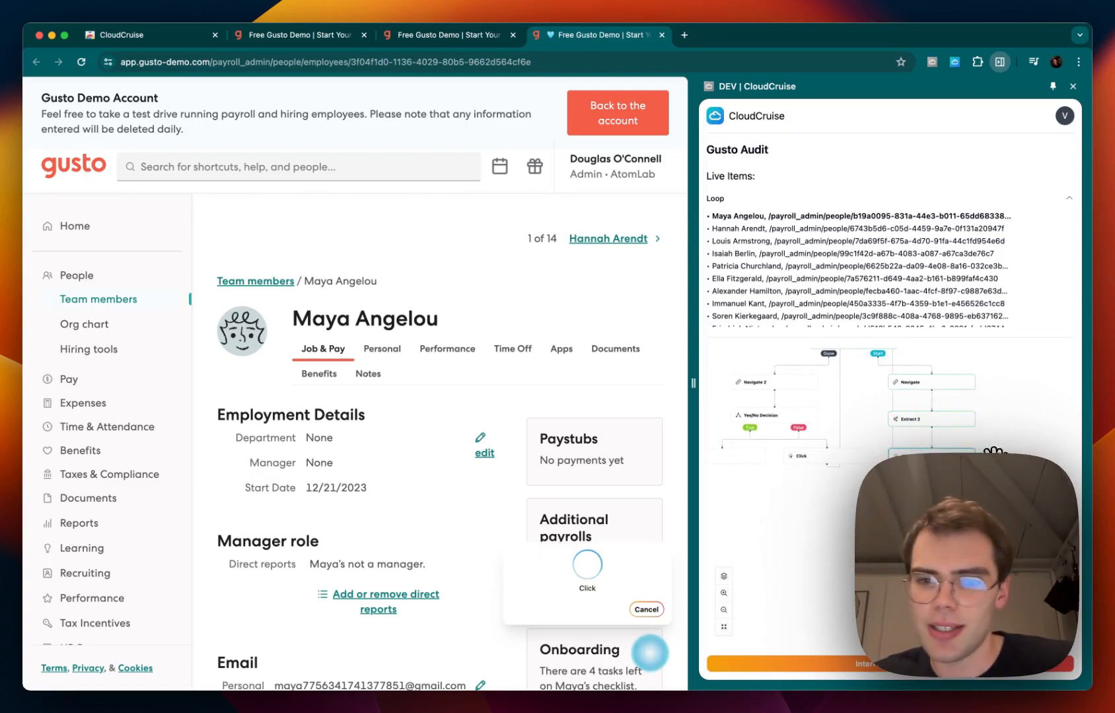
{"action": "scroll", "coordinate": [993, 447], "scroll_direction": "down", "scroll_amount": 1}
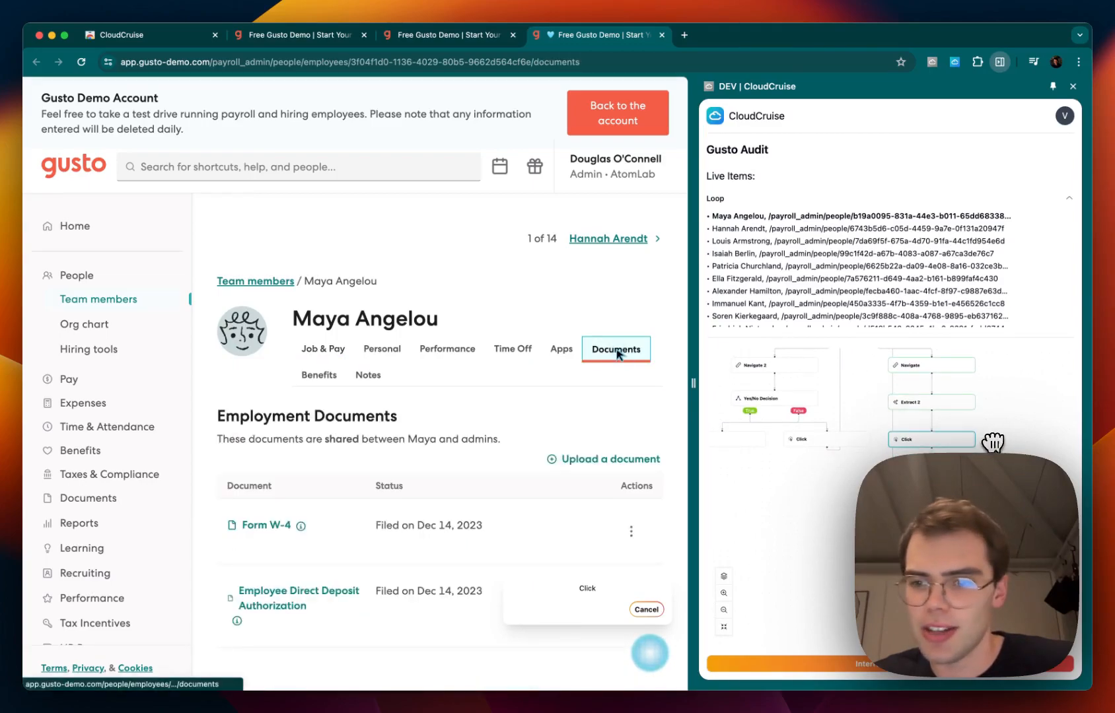
{"action": "scroll", "coordinate": [992, 428], "scroll_direction": "down", "scroll_amount": 1}
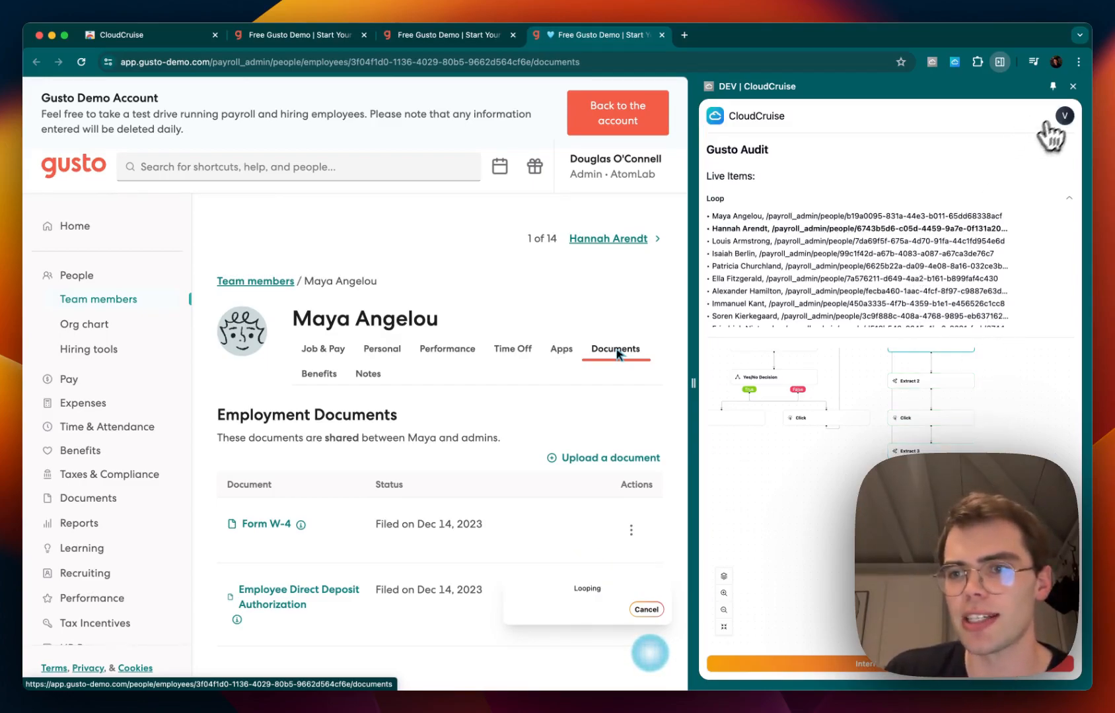
Download the latest Gusto Audit run's output from Prior Runs, open the spreadsheet to inspect it, and close it
{"action": "left_click", "coordinate": [1062, 116]}
{"action": "left_click", "coordinate": [994, 146]}
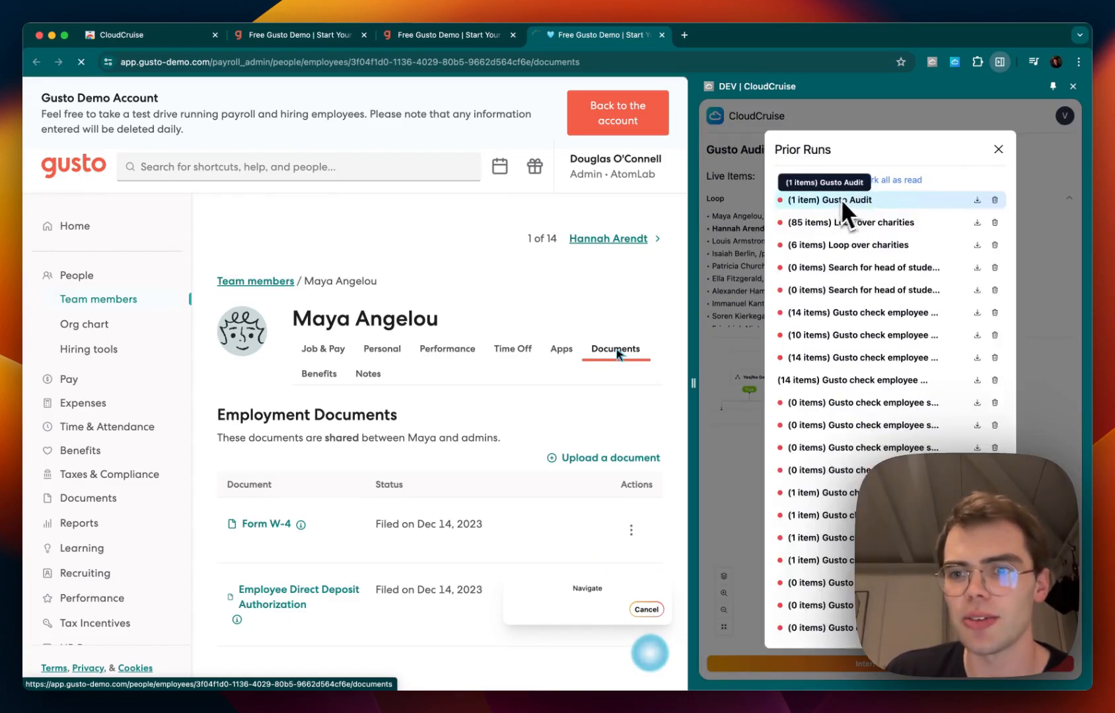
{"action": "left_click", "coordinate": [977, 200]}
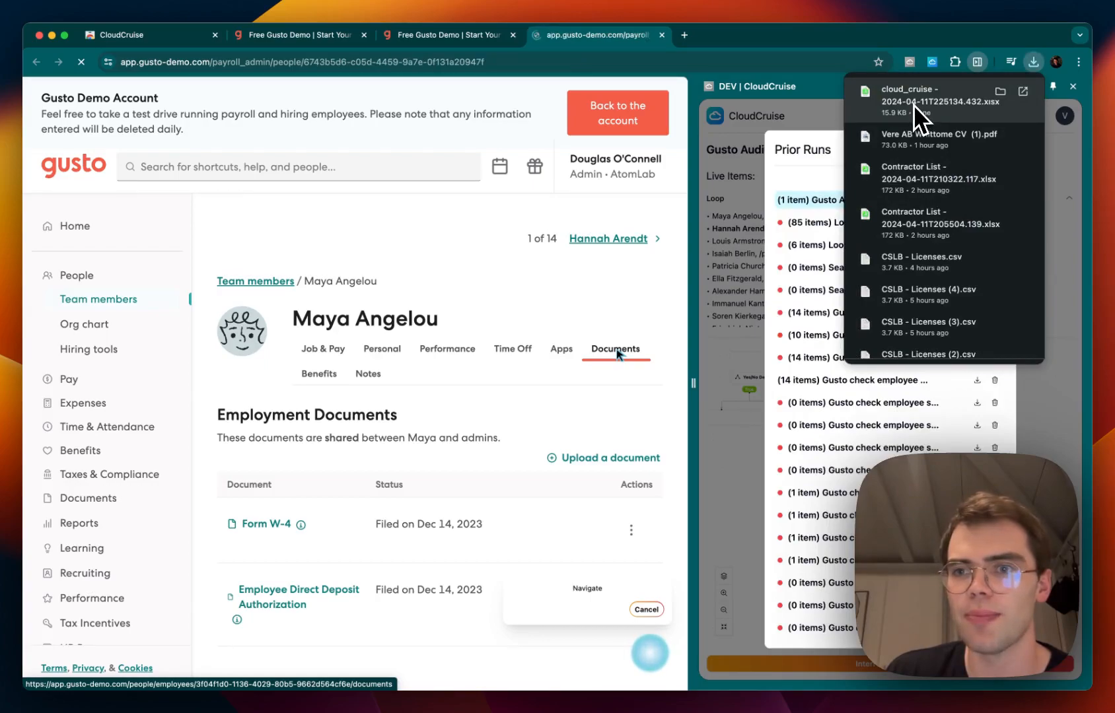
{"action": "left_click", "coordinate": [1059, 124]}
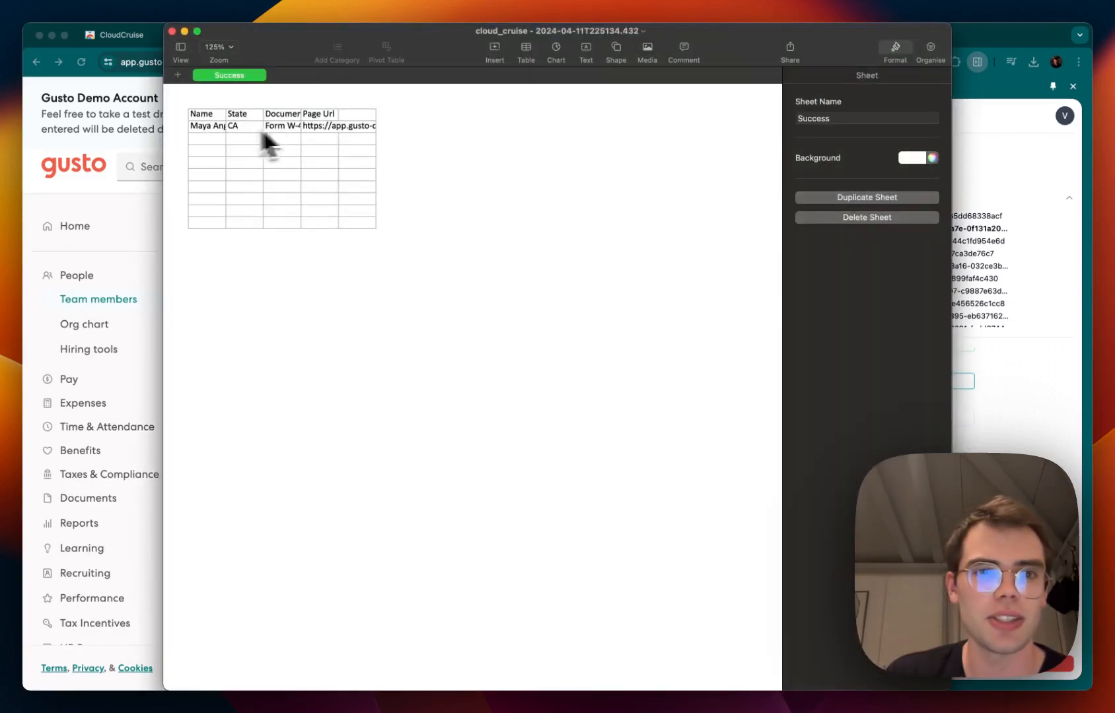
{"action": "left_click", "coordinate": [172, 32]}
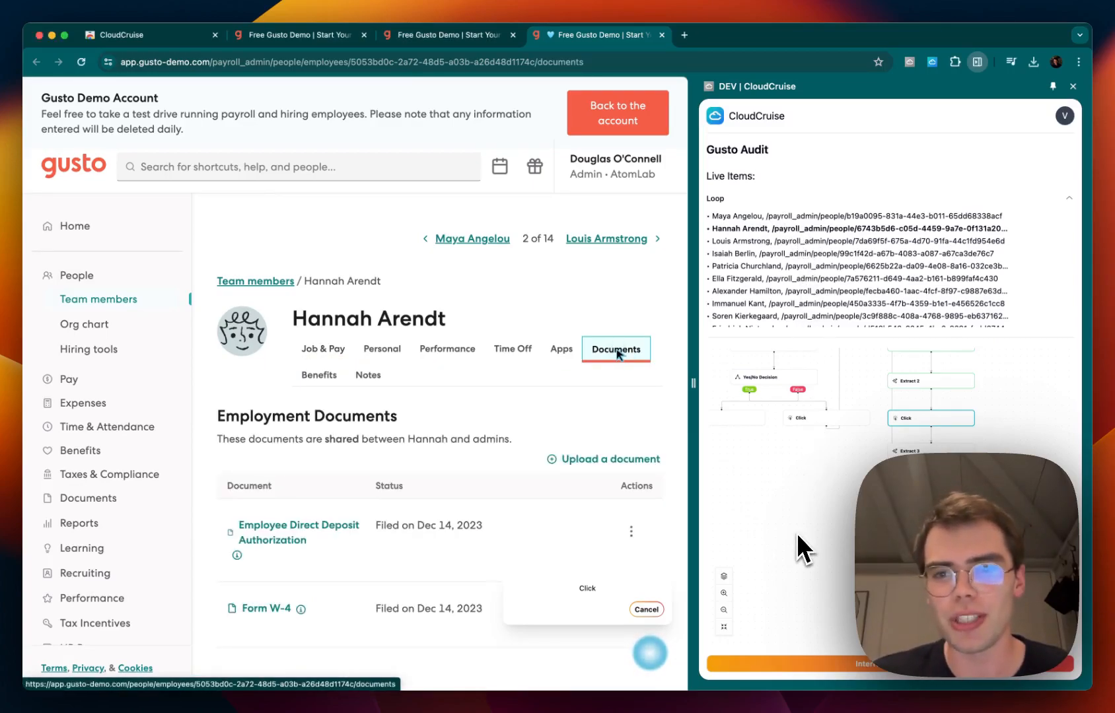
{"action": "left_click", "coordinate": [724, 609]}
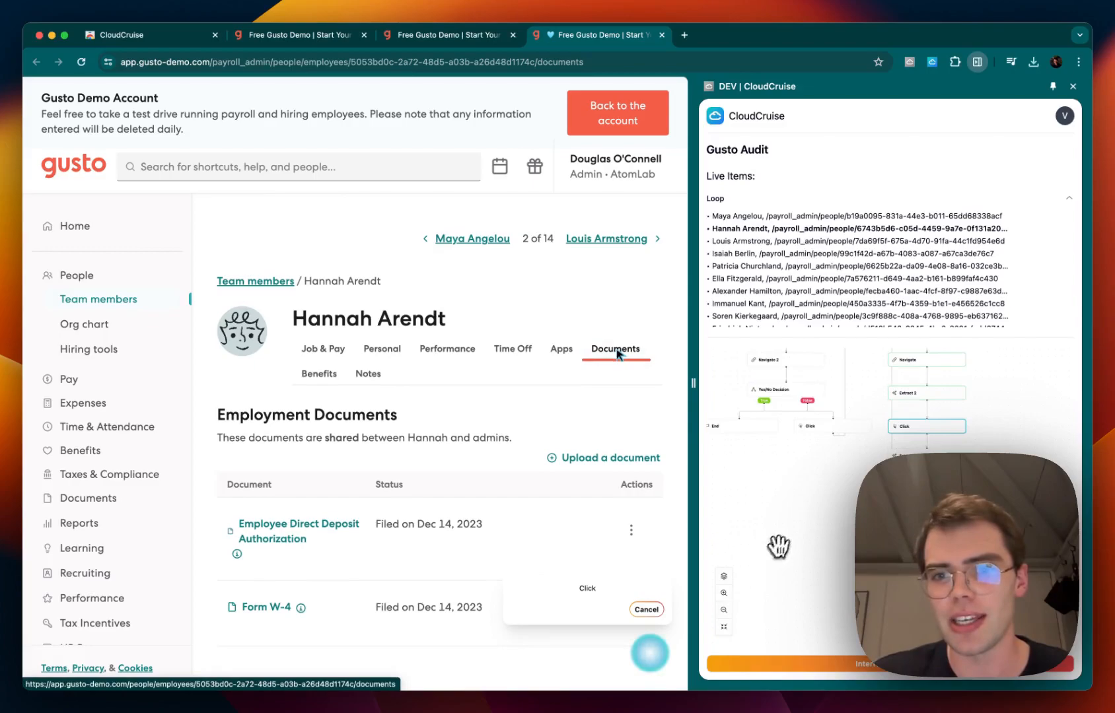
{"action": "left_click_drag", "start_coordinate": [776, 548], "coordinate": [783, 598]}
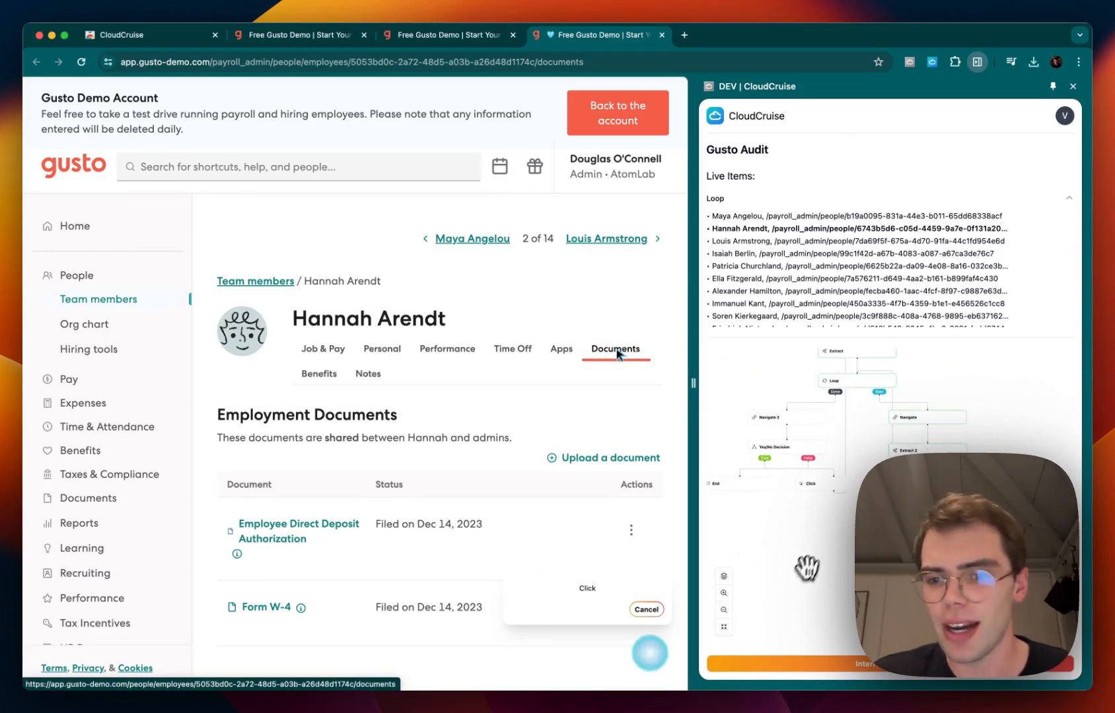
{"action": "left_click_drag", "start_coordinate": [817, 552], "coordinate": [818, 587]}
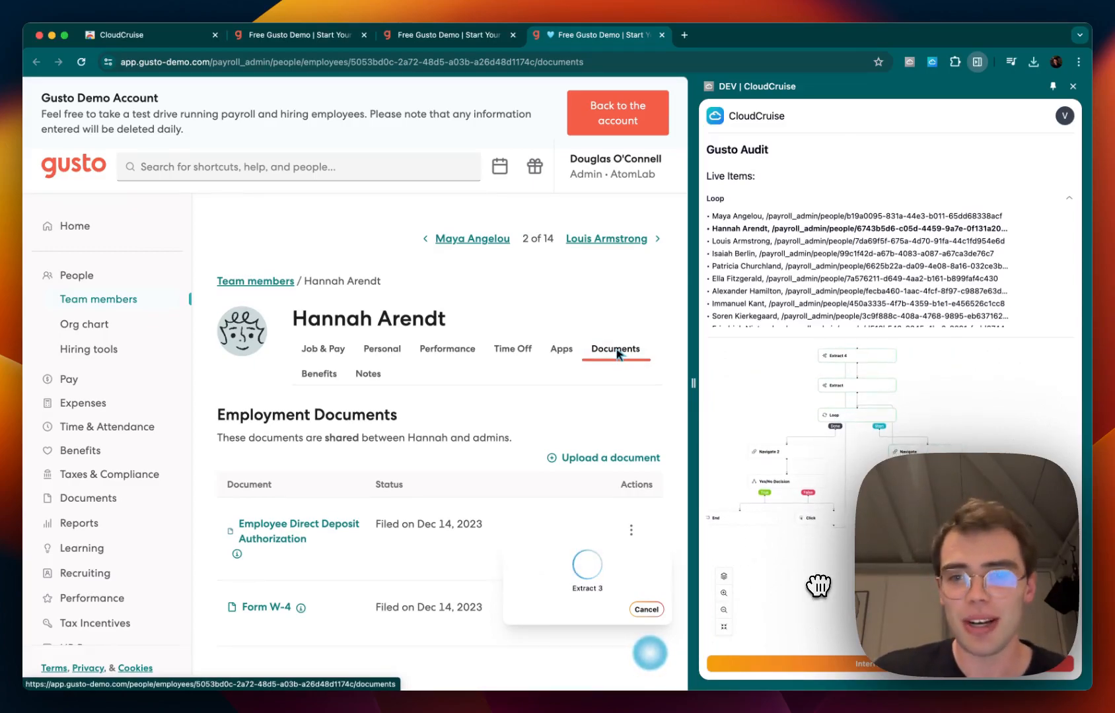